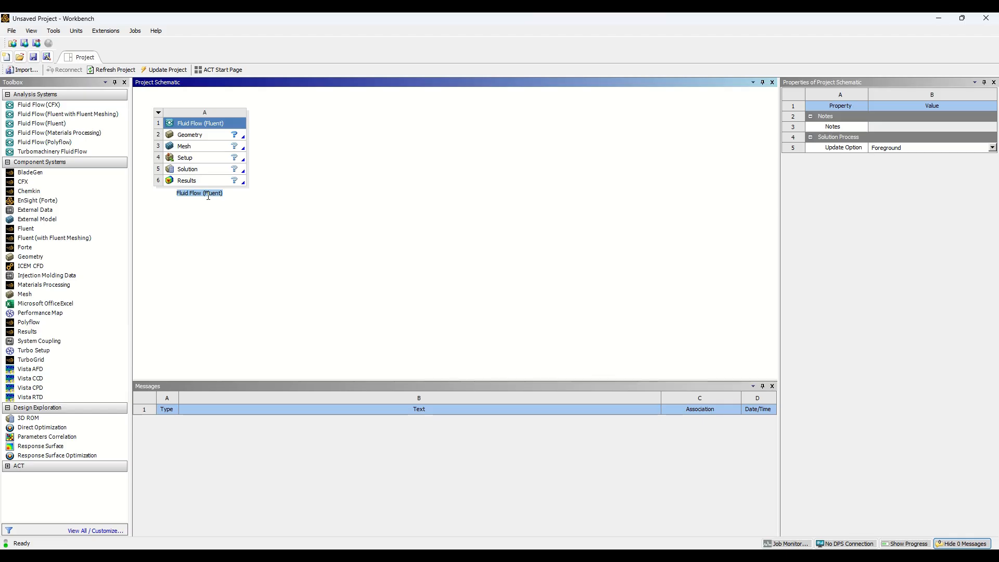
Rename the Fluid Flow (Fluent) system to Heat flow and open a new DesignModeler geometry for it.
type("heat flow")
key("Return")
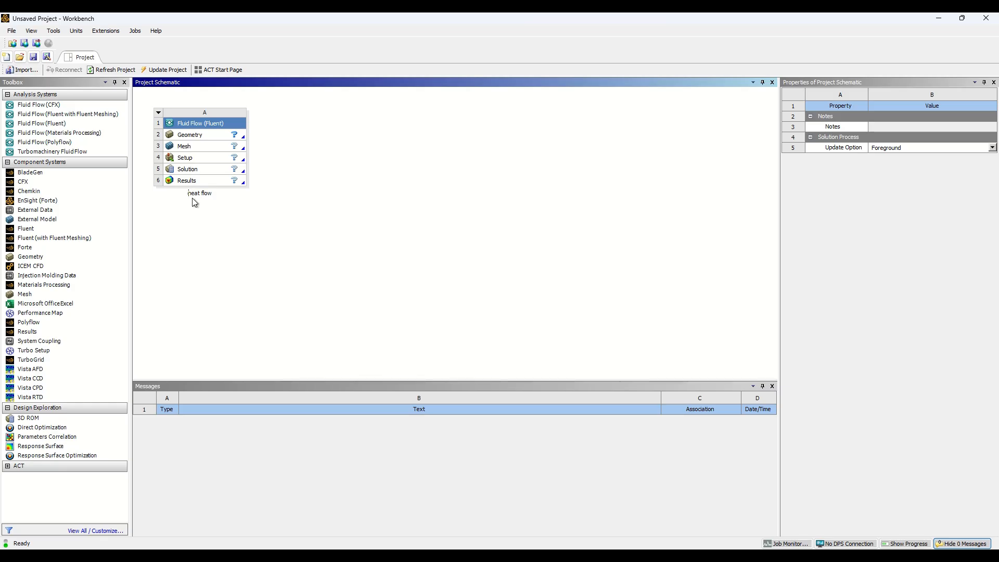
key("Delete")
type("H")
key("Return")
right_click(217, 134)
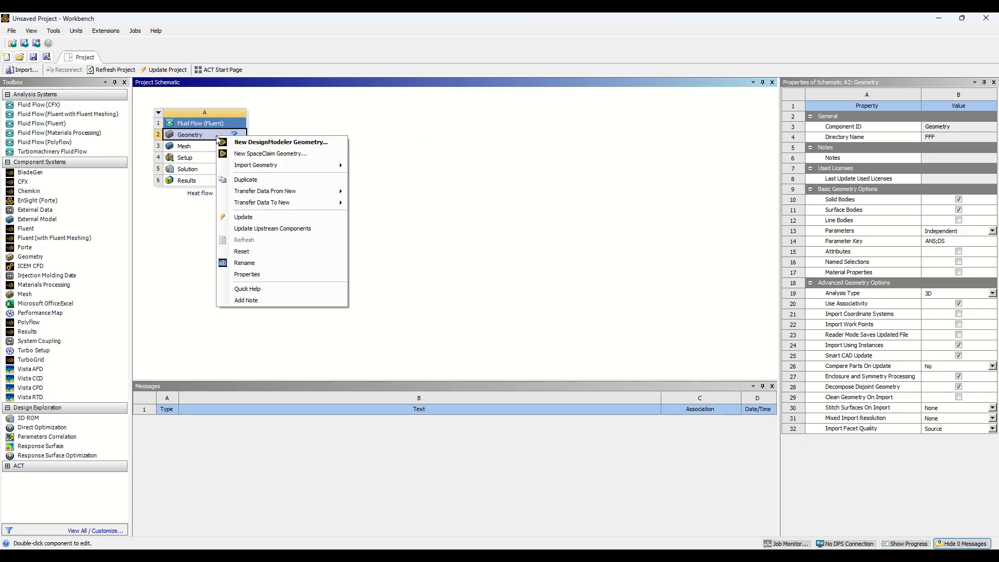
left_click(286, 143)
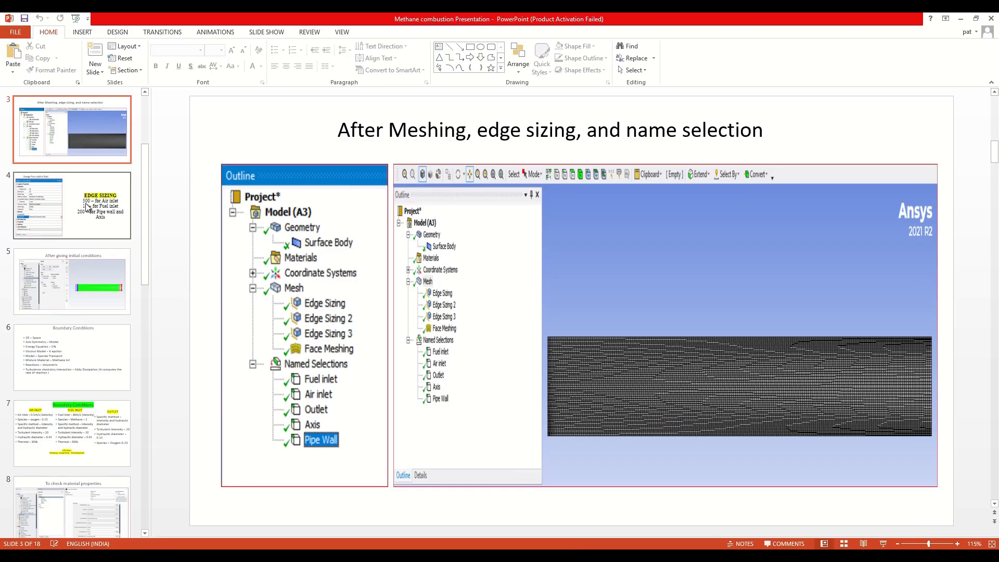
Switch to the Methane combustion presentation in PowerPoint and read the problem statement and the geometry dimensions slide.
scroll(105, 190, "up", 3)
left_click(102, 204)
left_click(104, 101)
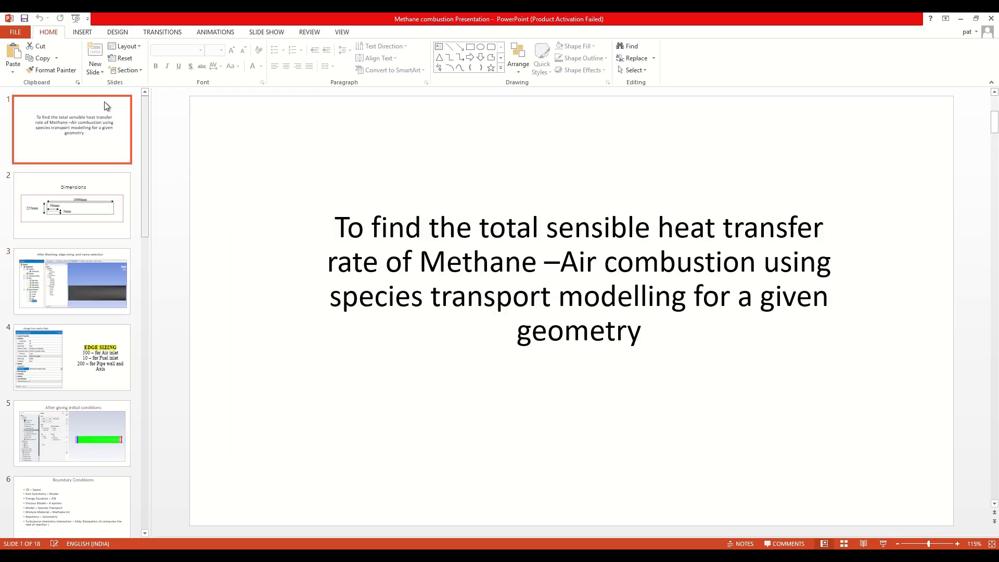
mouse_move(347, 235)
left_mouse_down()
mouse_move(543, 263)
mouse_move(763, 263)
mouse_move(694, 298)
mouse_move(658, 336)
left_mouse_up()
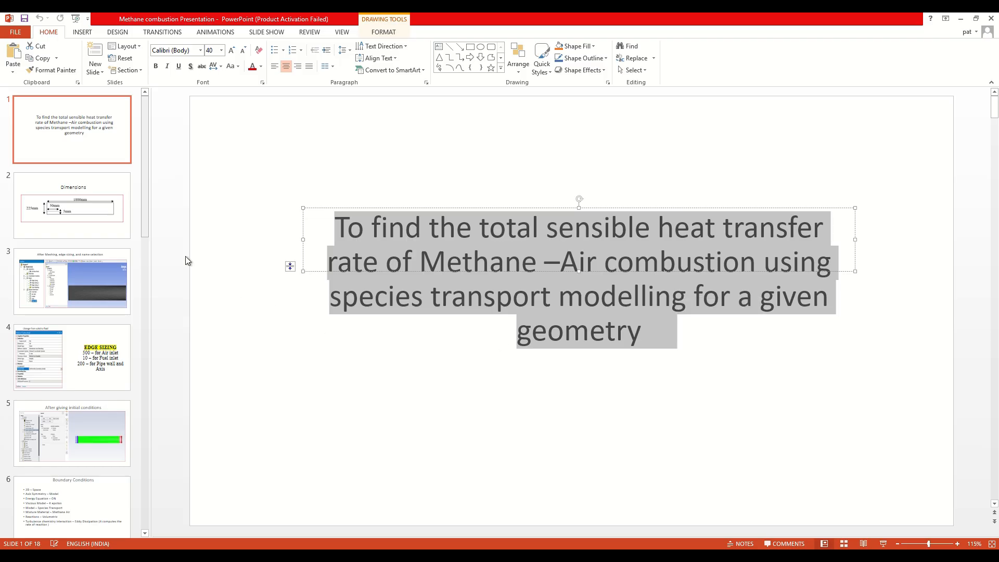
left_click(101, 214)
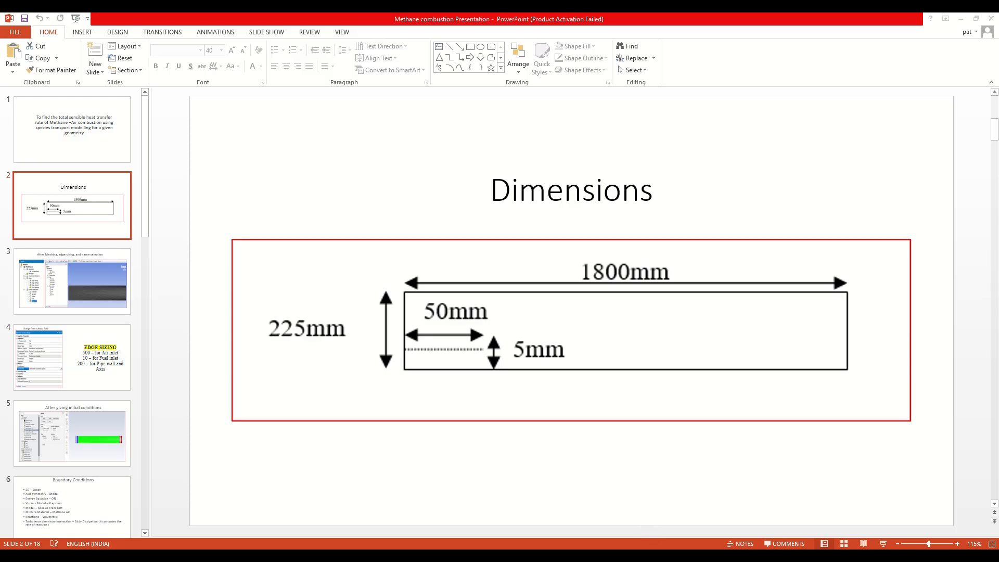
Switch to DesignModeler, create a new sketch on the XY plane and set the length unit to millimetres.
key("alt+Tab")
left_click(31, 144)
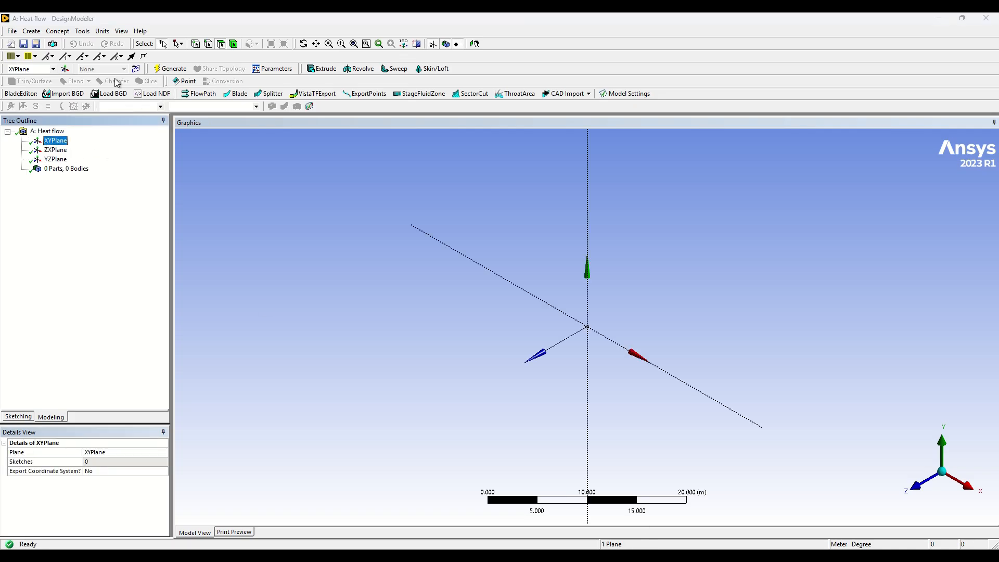
left_click(136, 69)
left_click(68, 150)
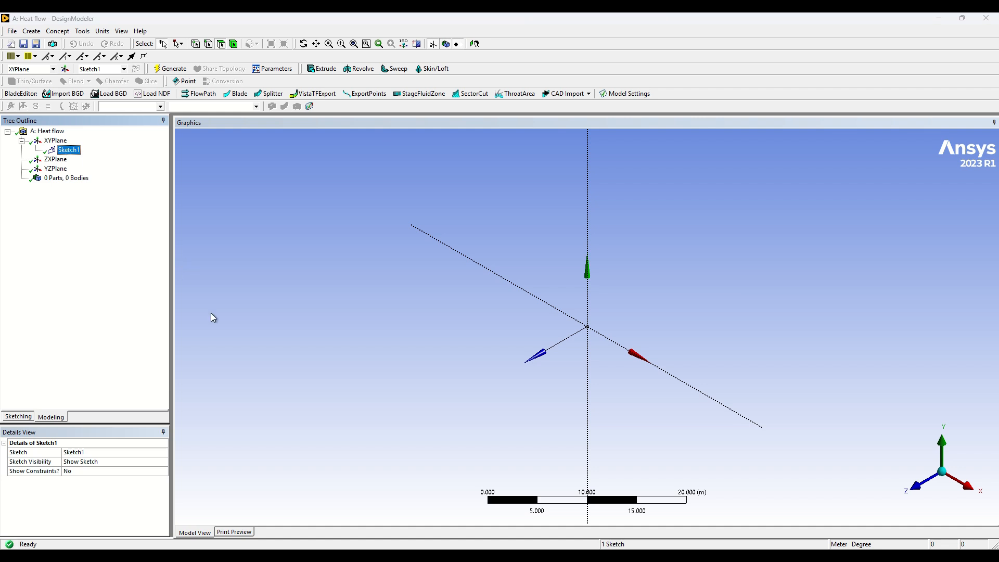
left_click(102, 32)
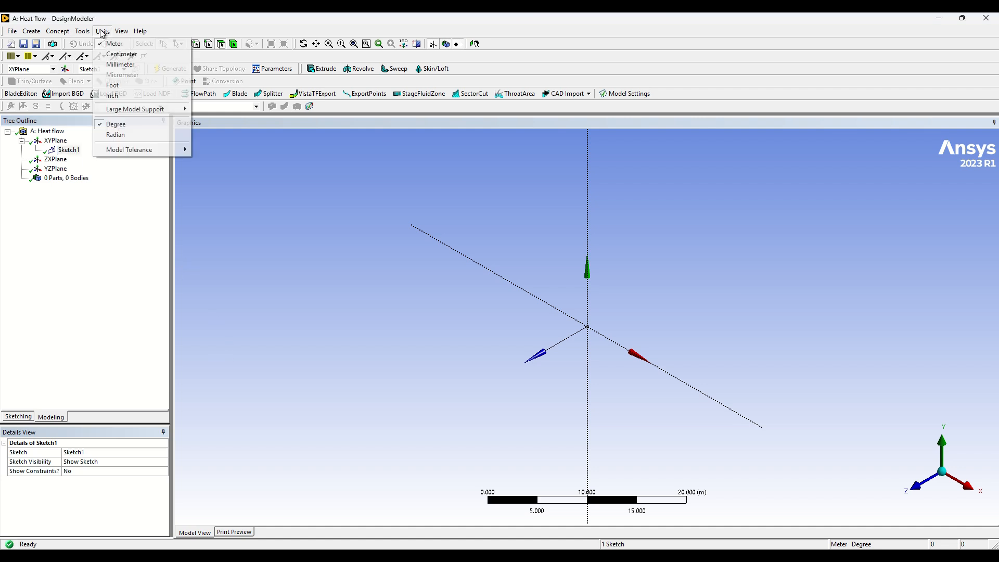
left_click(113, 66)
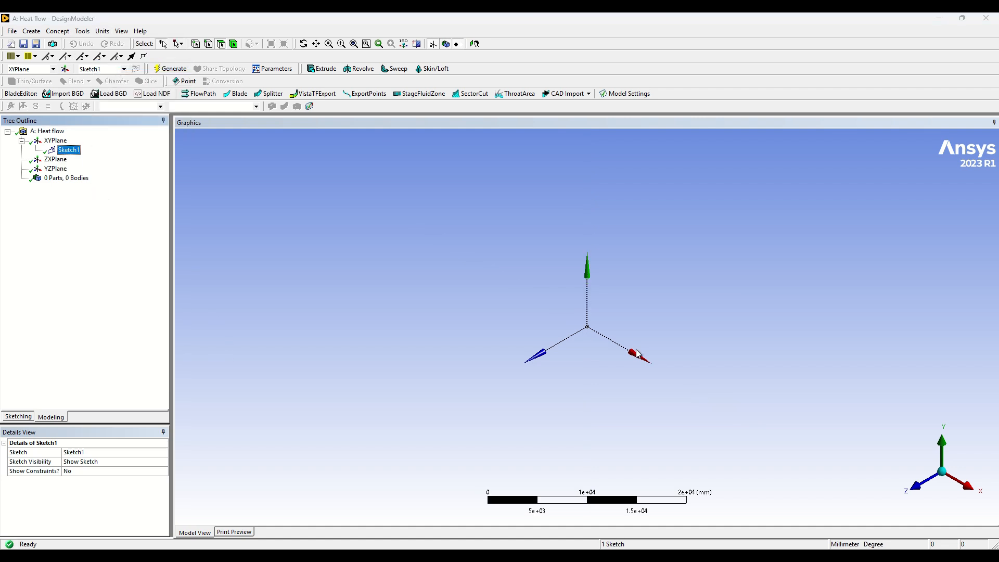
Sketch a rectangle about 127 by 30 mm on the XY plane, from the origin toward positive X and Y.
left_click(908, 487)
scroll(637, 311, "up", 4)
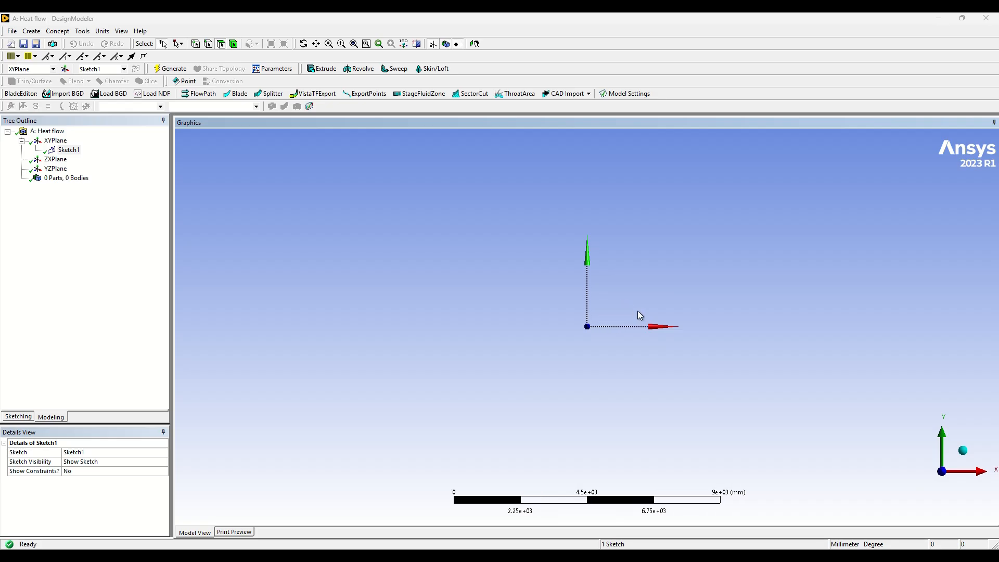
scroll(638, 310, "up", 15)
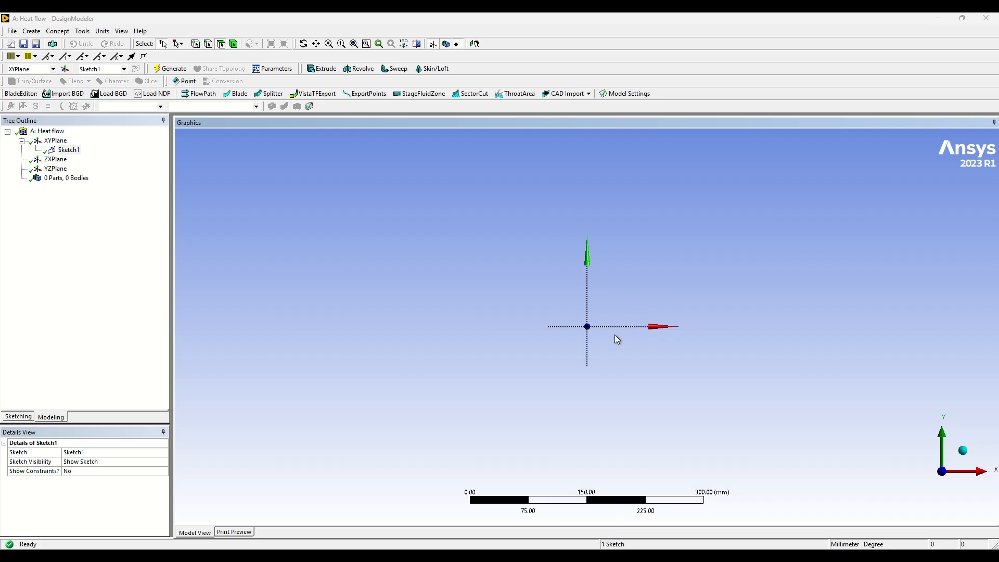
scroll(616, 333, "up", 5)
left_click(68, 152)
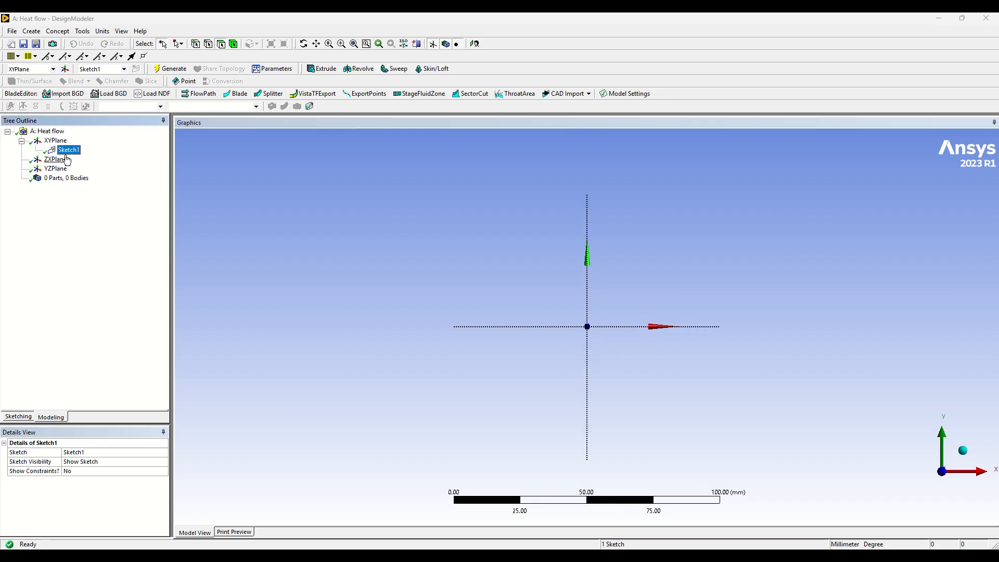
left_click(18, 416)
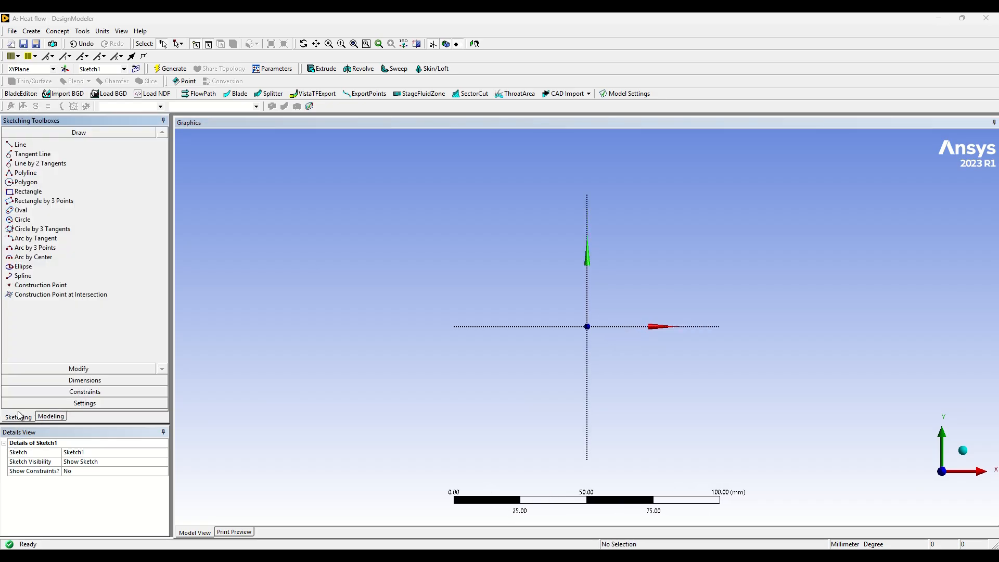
left_click(30, 192)
left_click(587, 326)
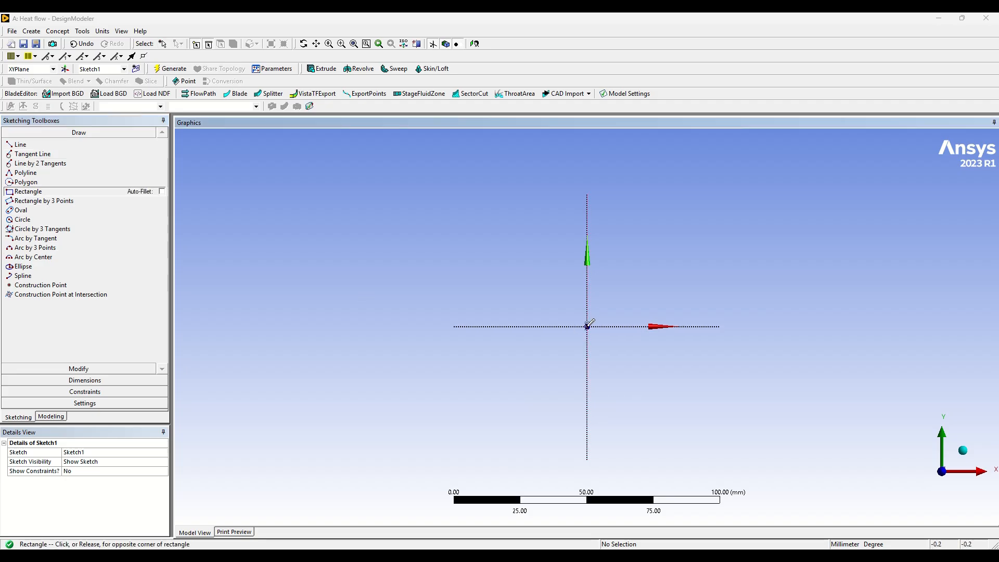
left_click(925, 245)
Dimension the rectangle's upper horizontal edge and set its length to 1800 mm.
left_click(84, 380)
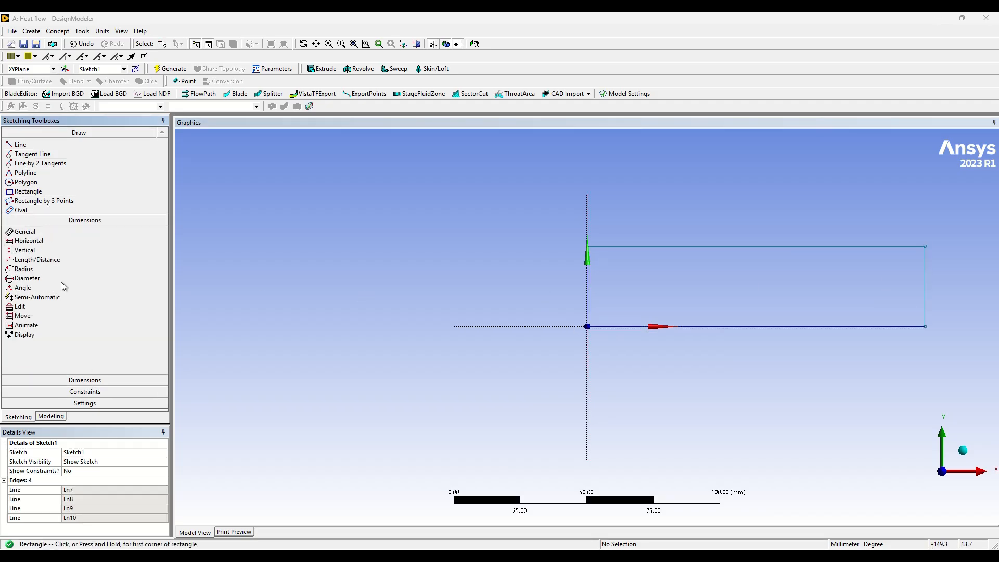
left_click(679, 245)
left_click(673, 207)
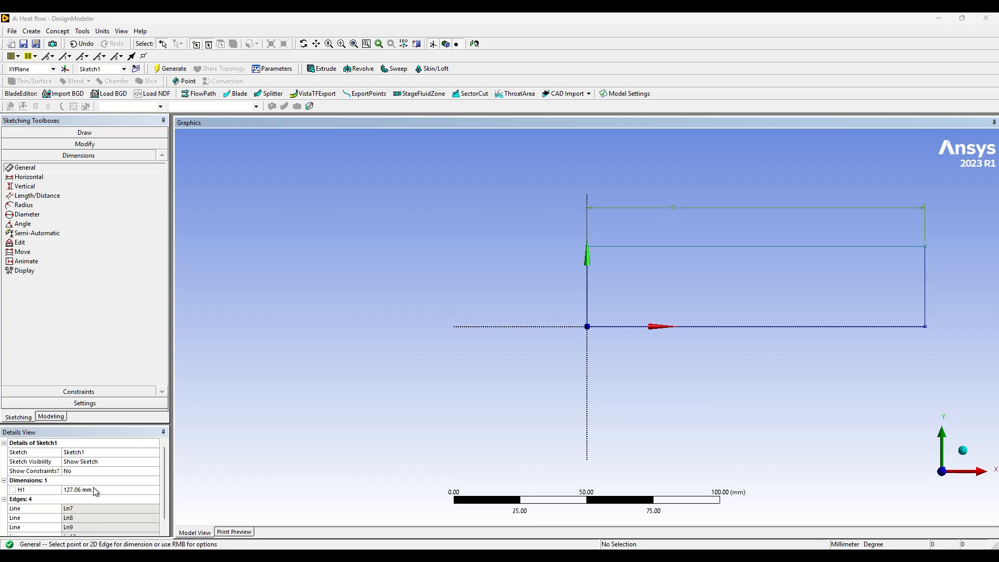
left_click(96, 489)
type("1800")
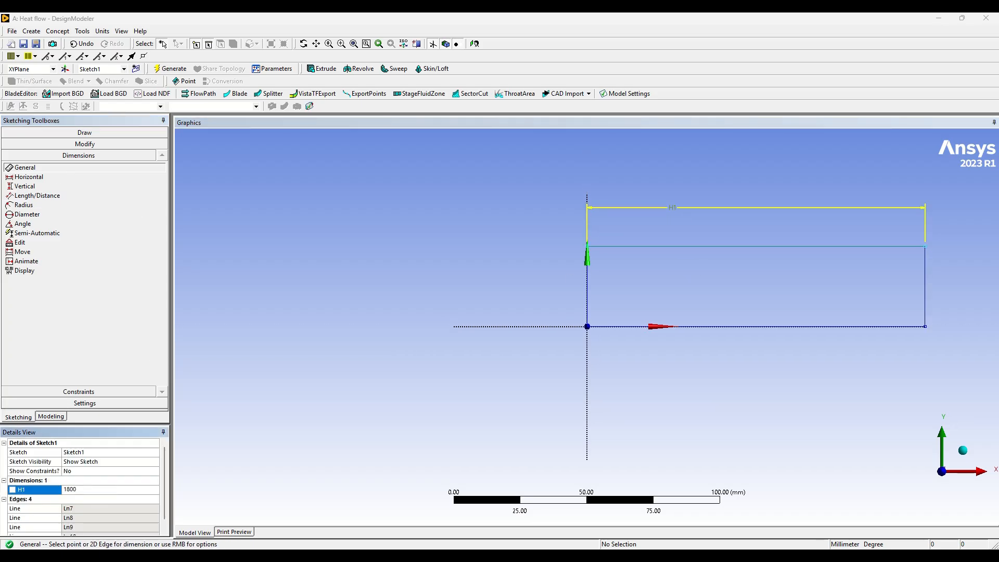
key("Return")
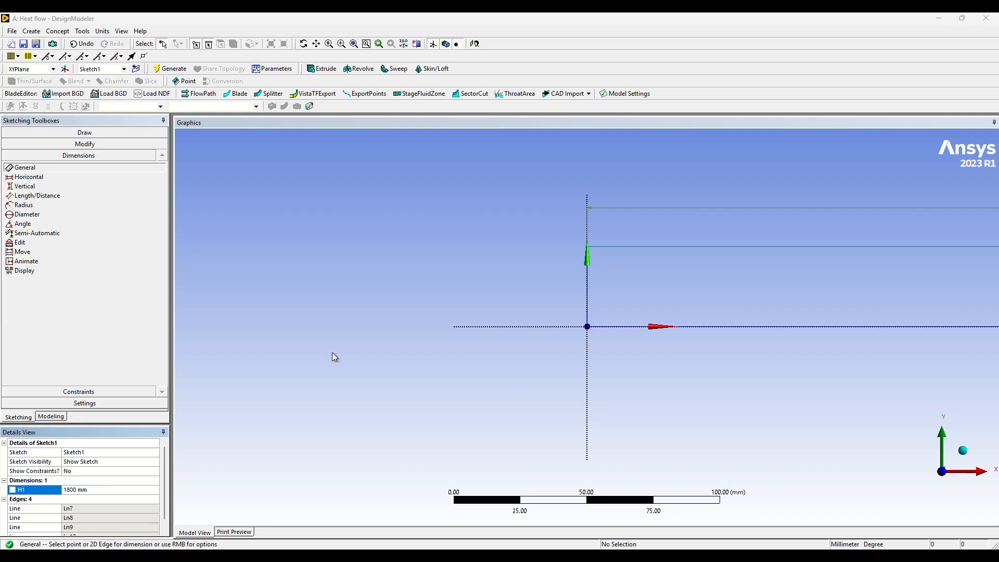
Dimension the rectangle's vertical edge at the origin and set the height to 225 mm.
left_click(592, 304)
left_click(523, 299)
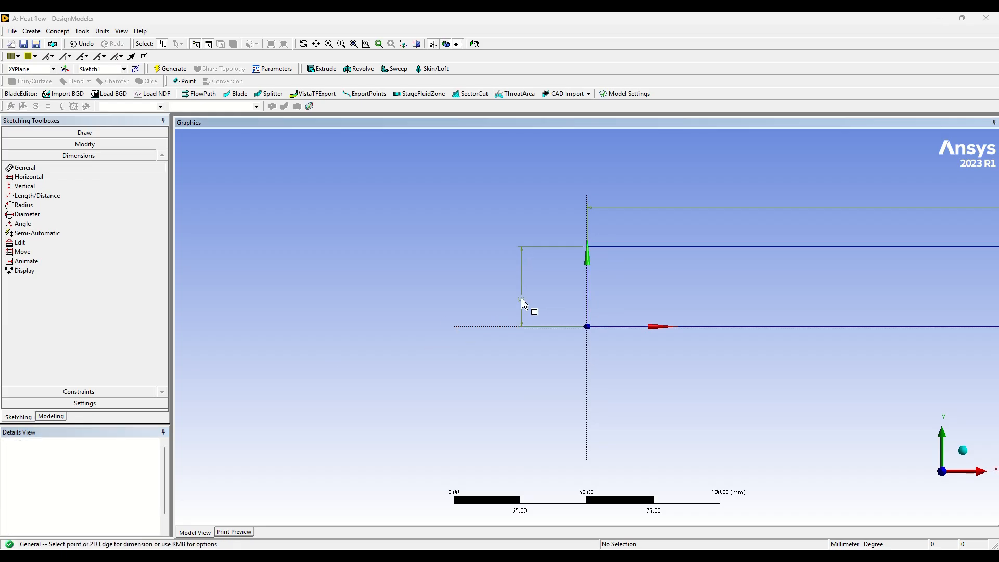
left_click(102, 499)
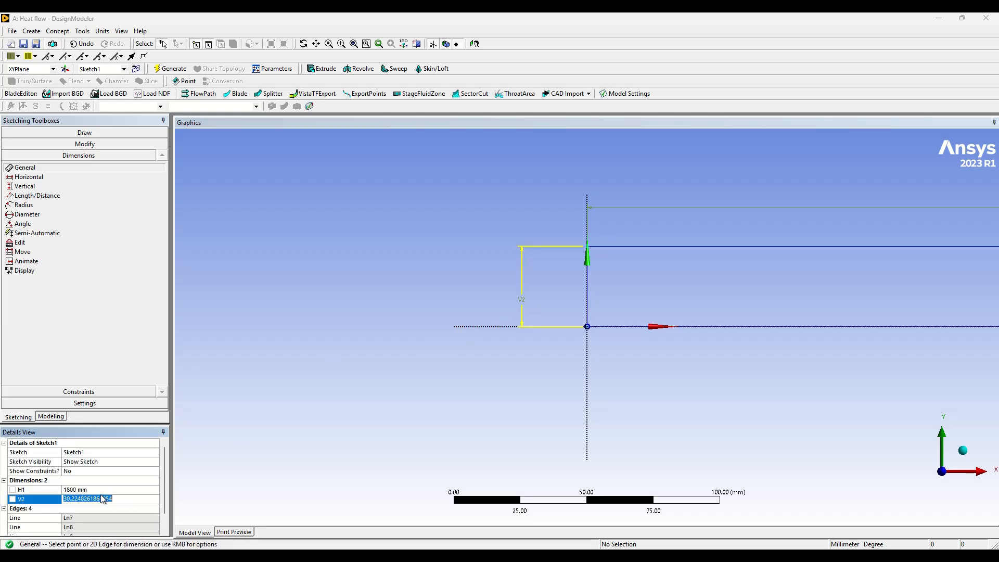
type("225")
key("Return")
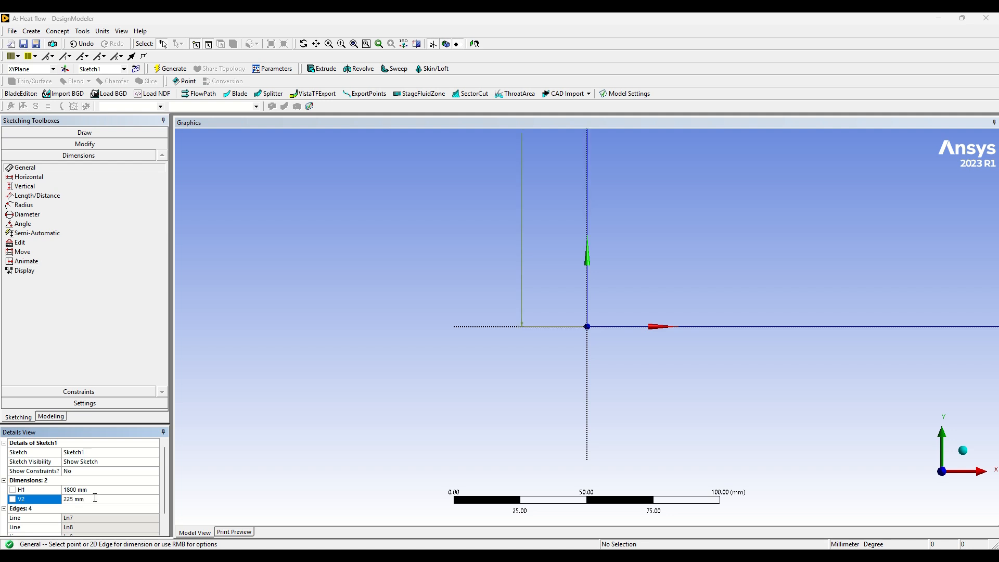
scroll(720, 245, "down", 5)
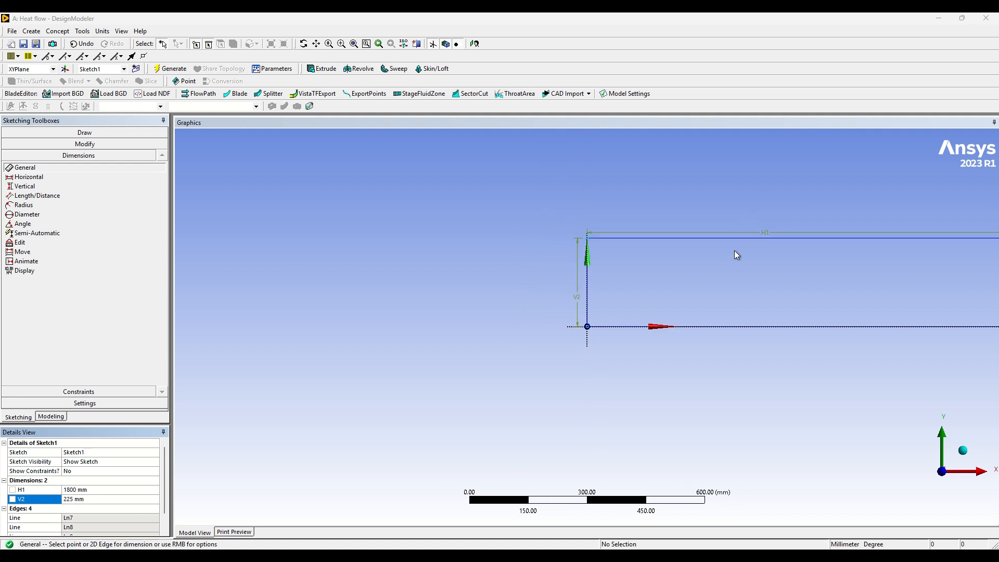
scroll(631, 302, "up", 1)
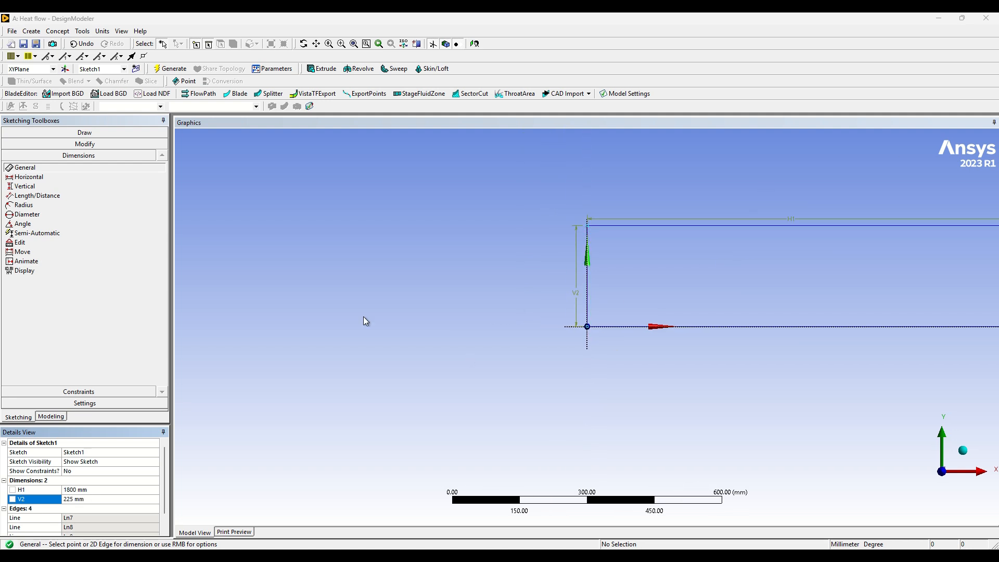
Split the rectangle's vertical edge on the Y axis at a point about 26 mm above the origin.
left_click(94, 144)
left_click(22, 212)
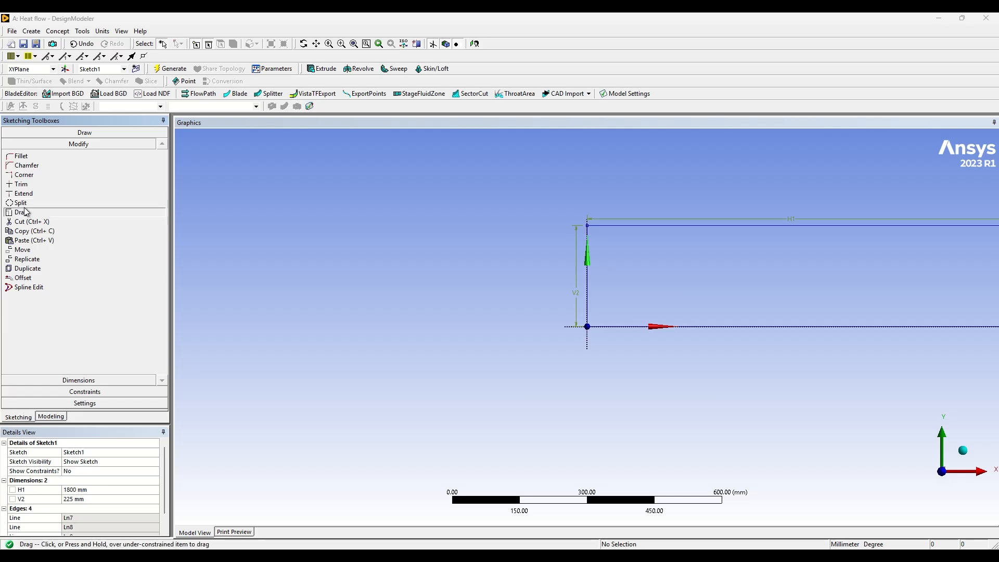
left_click(21, 203)
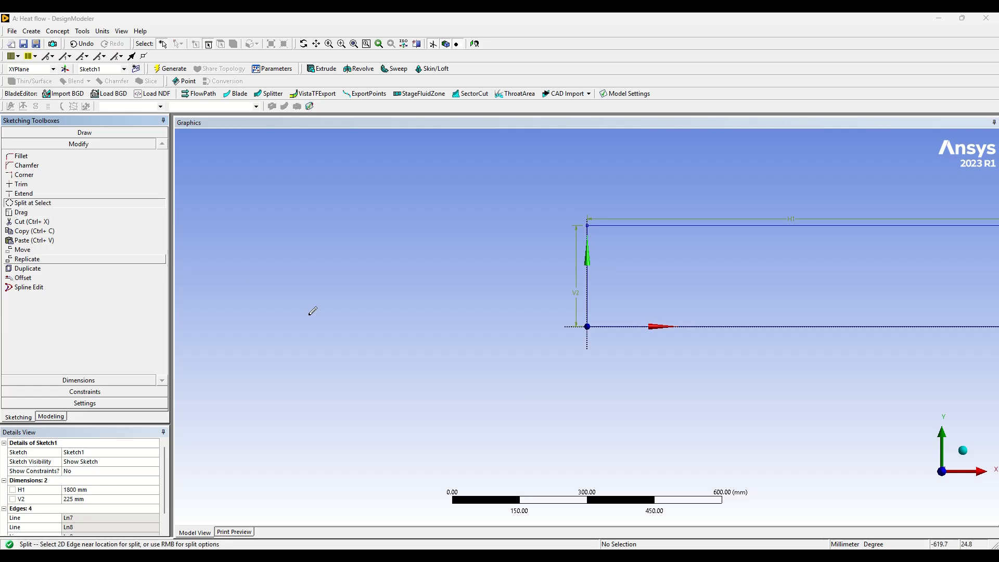
left_click(589, 311)
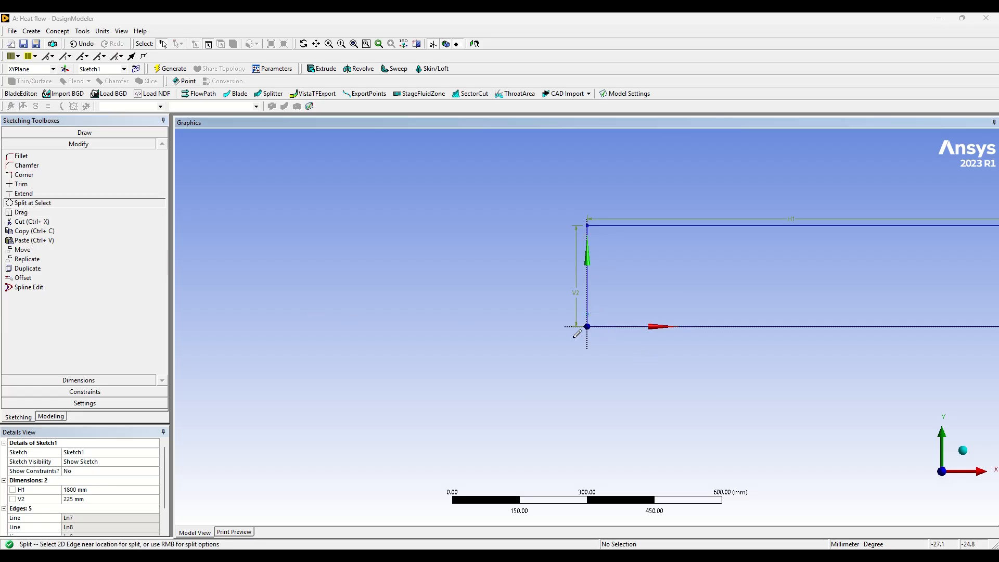
Dimension the short lower segment of the split edge and set its length to 5 mm.
left_click(95, 381)
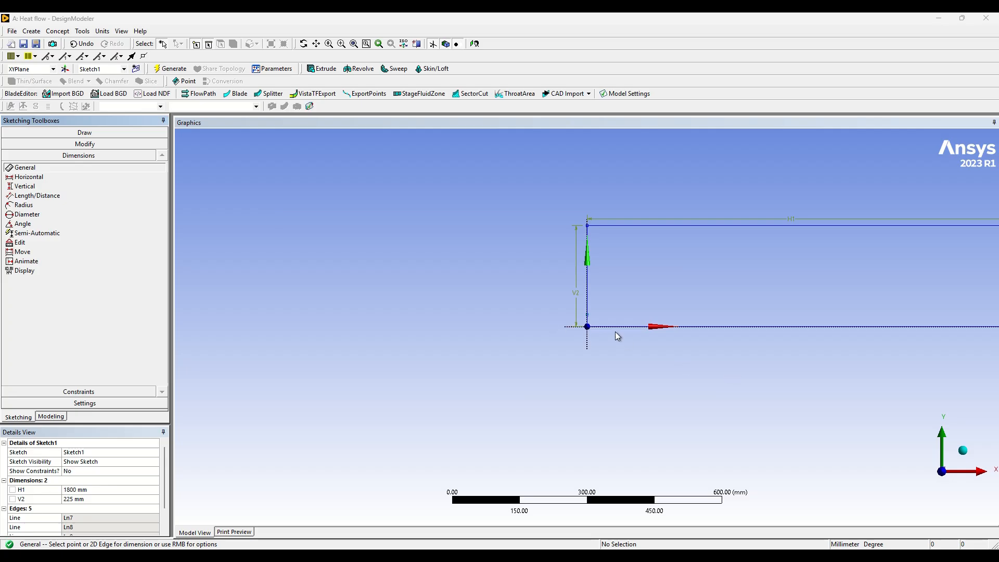
left_click(588, 320)
left_click(519, 323)
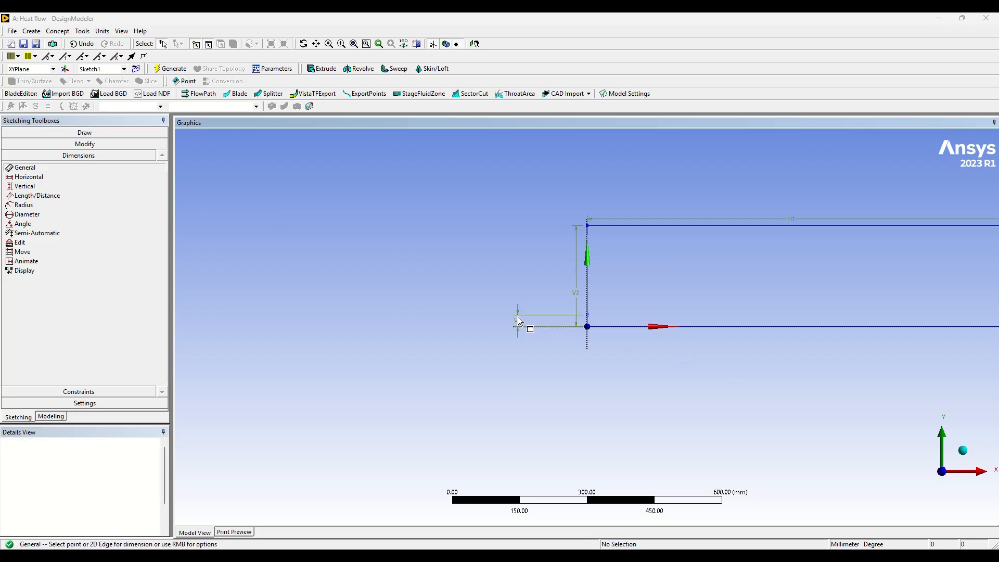
left_click(90, 507)
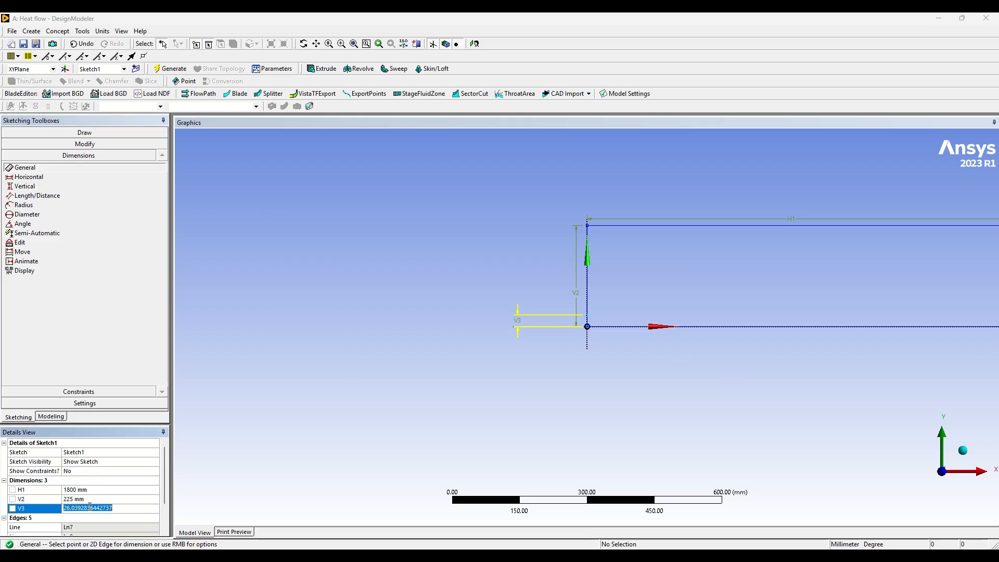
type("5")
key("Return")
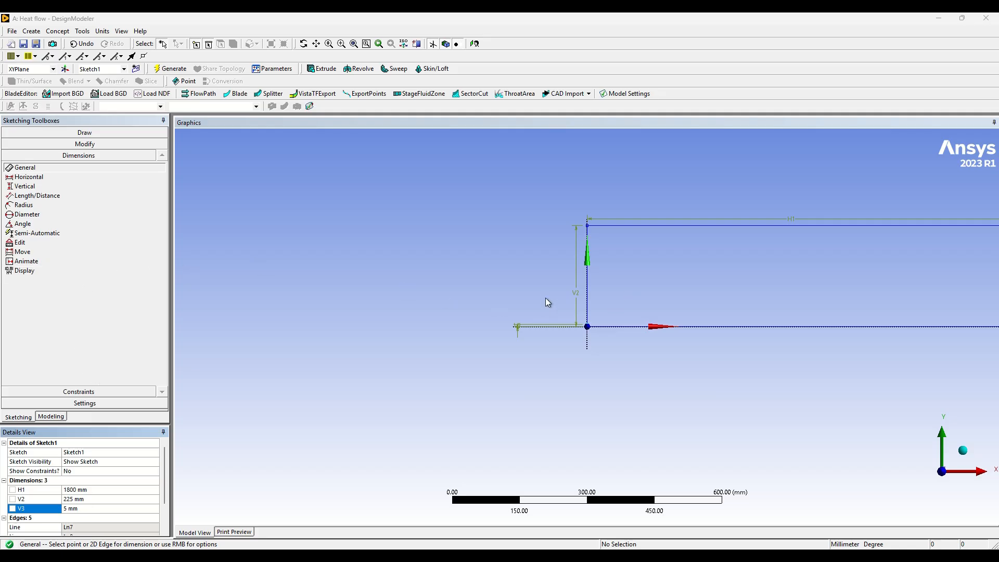
Generate a surface from Sketch1 with the operation set to Add Frozen.
left_click(57, 32)
left_click(80, 118)
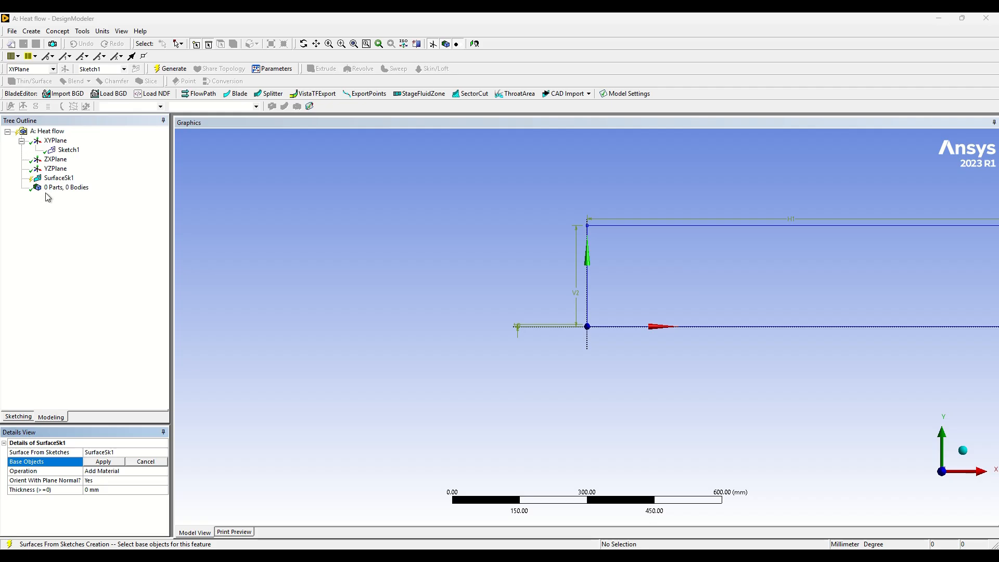
left_click(66, 150)
left_click(100, 463)
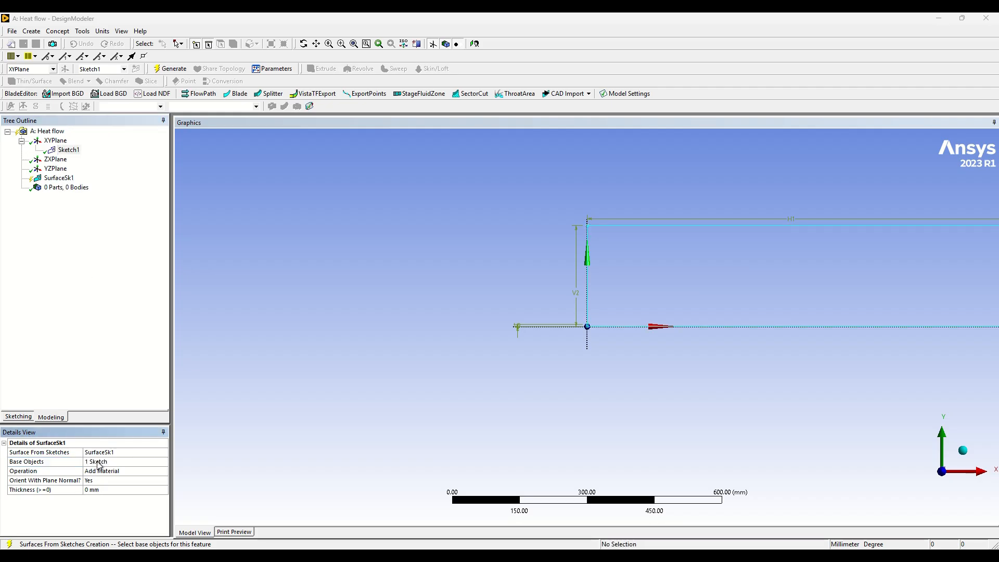
left_click(124, 471)
left_click(164, 472)
left_click(150, 484)
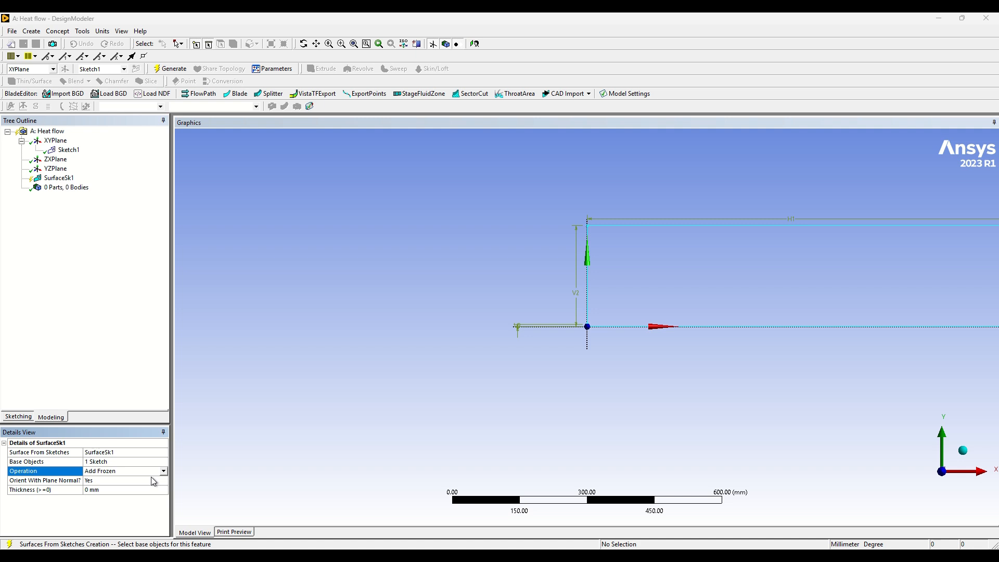
left_click(170, 68)
scroll(651, 298, "down", 3)
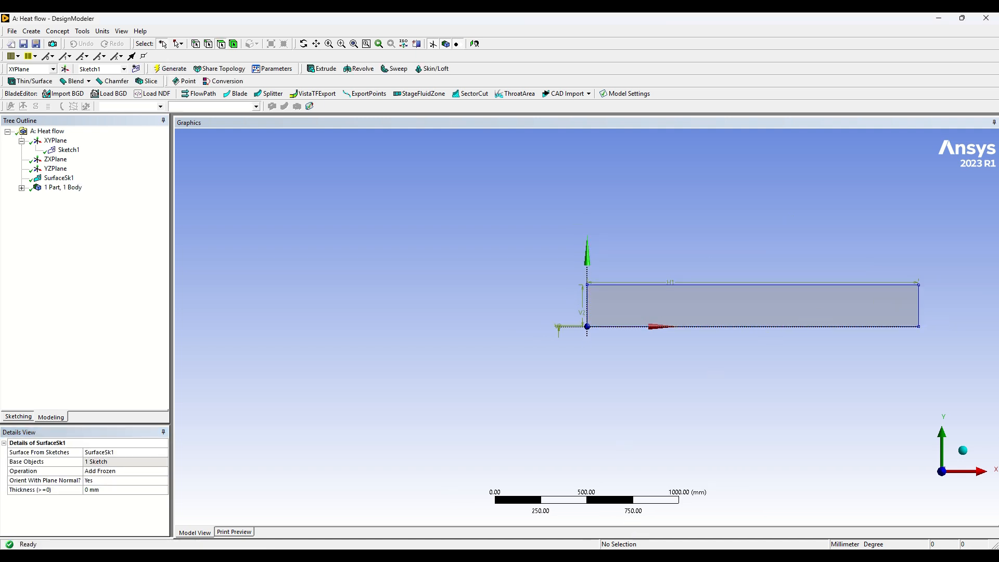
Switch to Workbench, update the Geometry cell of the Fluent system, and open its Mesh cell for editing.
key("alt+Tab")
right_click(218, 136)
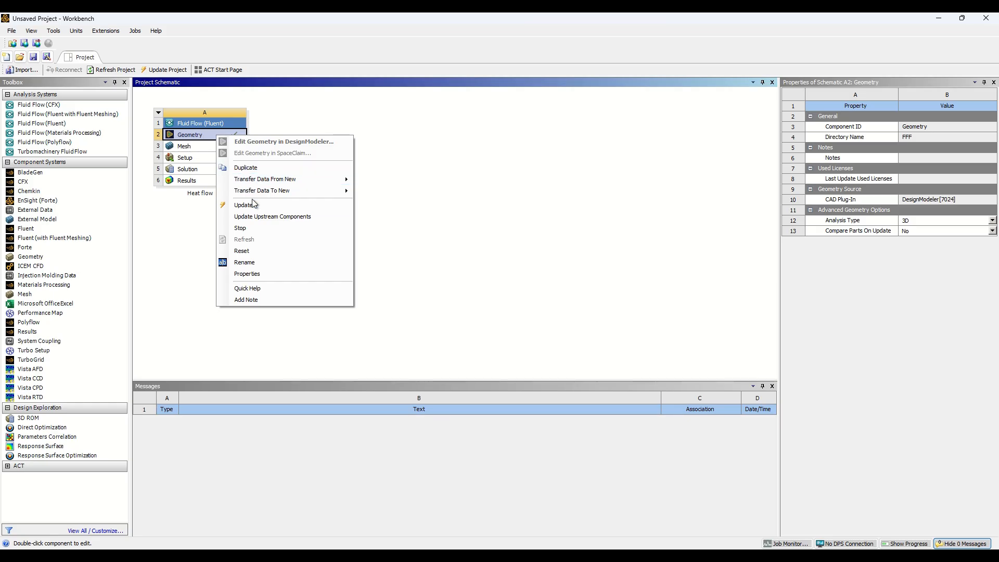
left_click(254, 204)
right_click(228, 147)
left_click(246, 156)
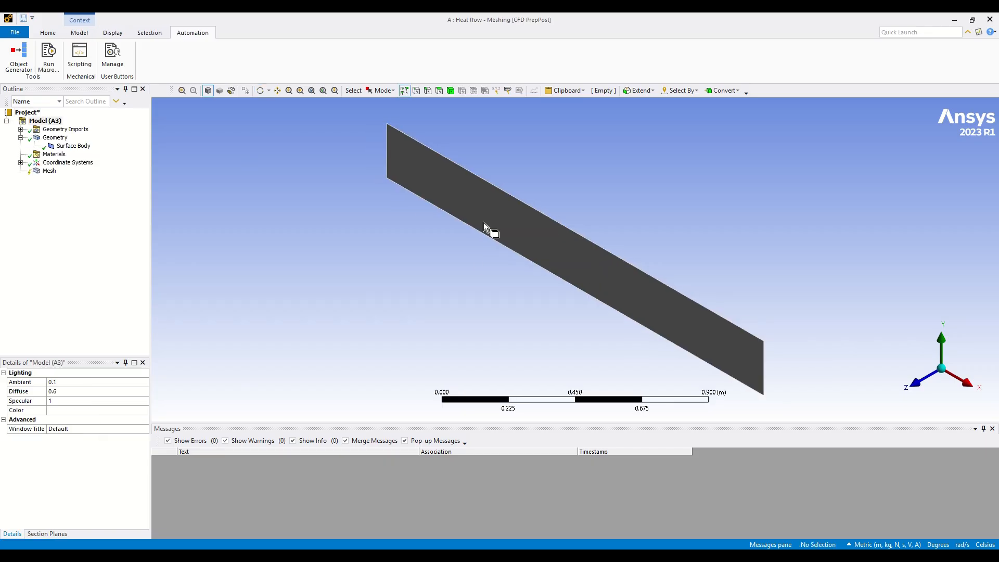
Create a named selection "air inlet" from the long upper segment of the surface's split vertical edge.
middle_click_drag(483, 223, 585, 237)
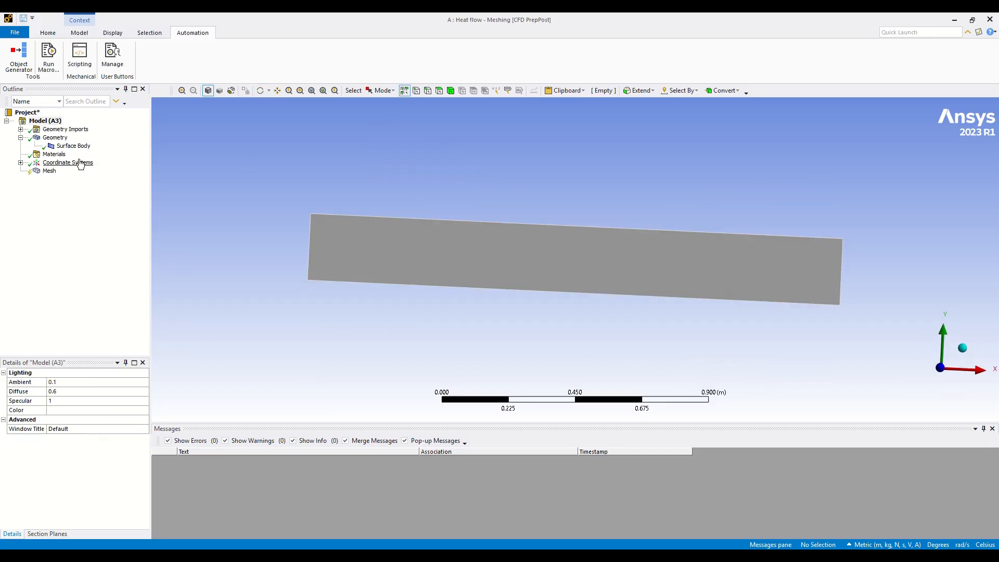
left_click(428, 92)
left_click(308, 252)
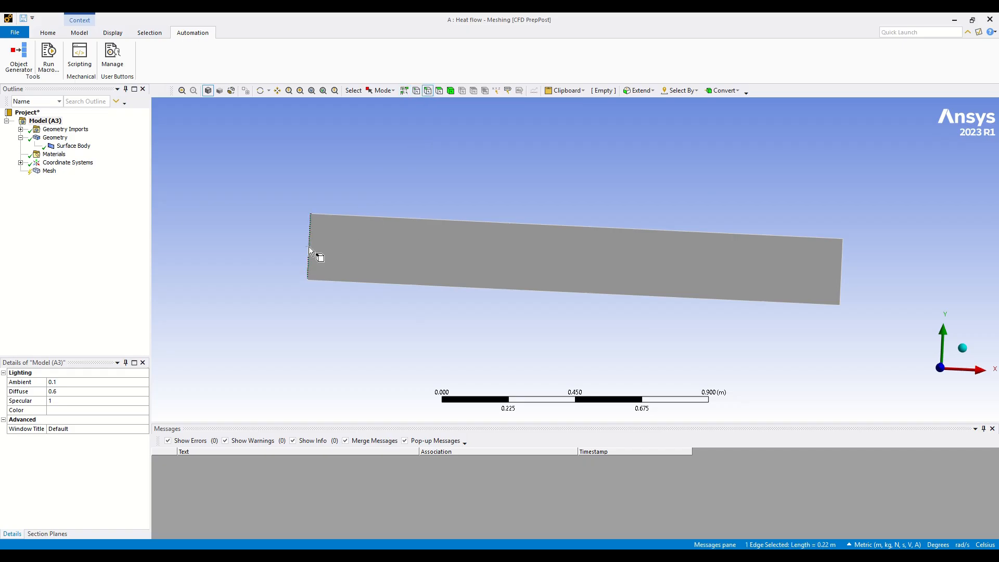
right_click(308, 246)
left_click(359, 437)
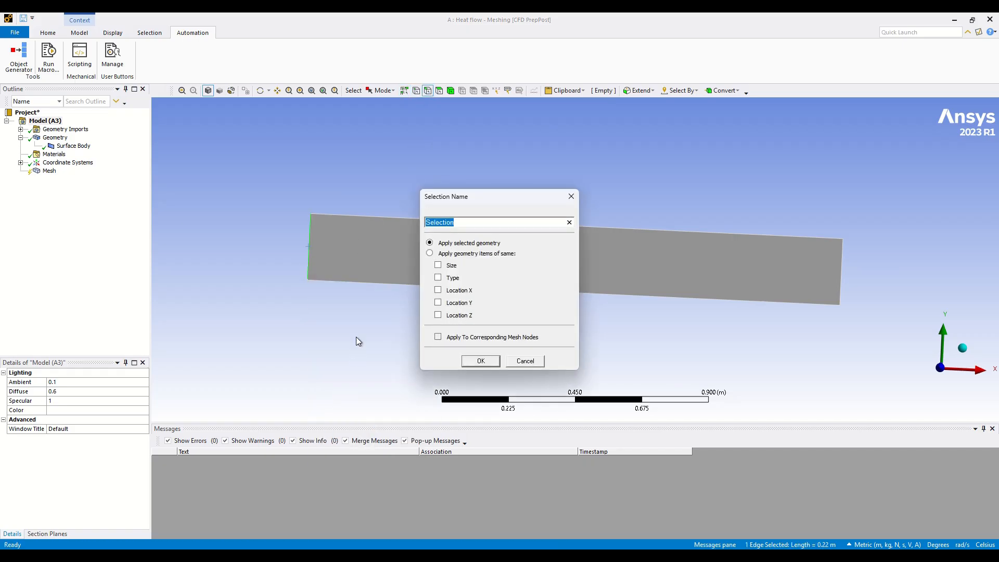
type("air inlet")
key("Return")
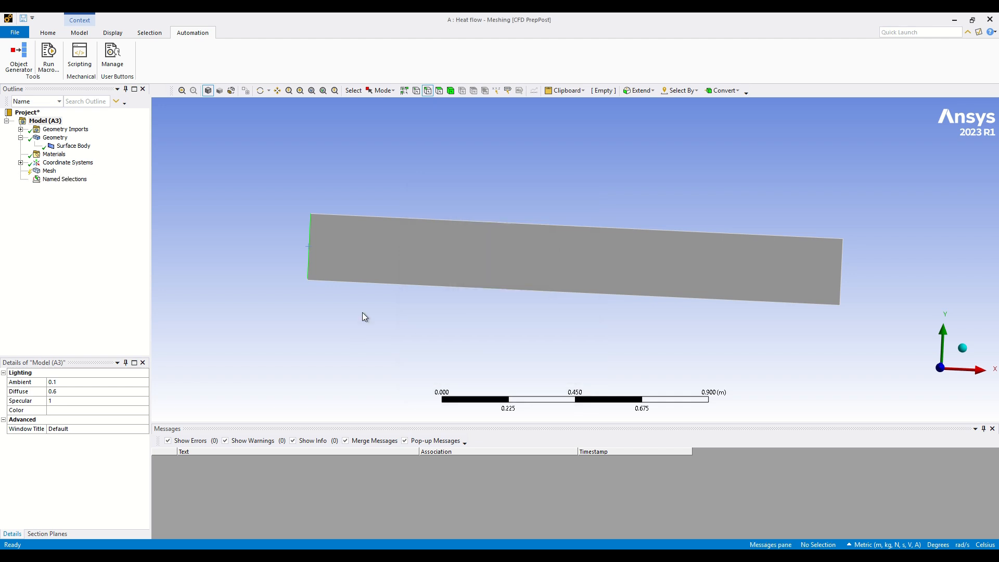
Create a named selection "fuel inlet" from the short 5 mm segment at the lower end of the split vertical edge.
scroll(333, 288, "up", 3)
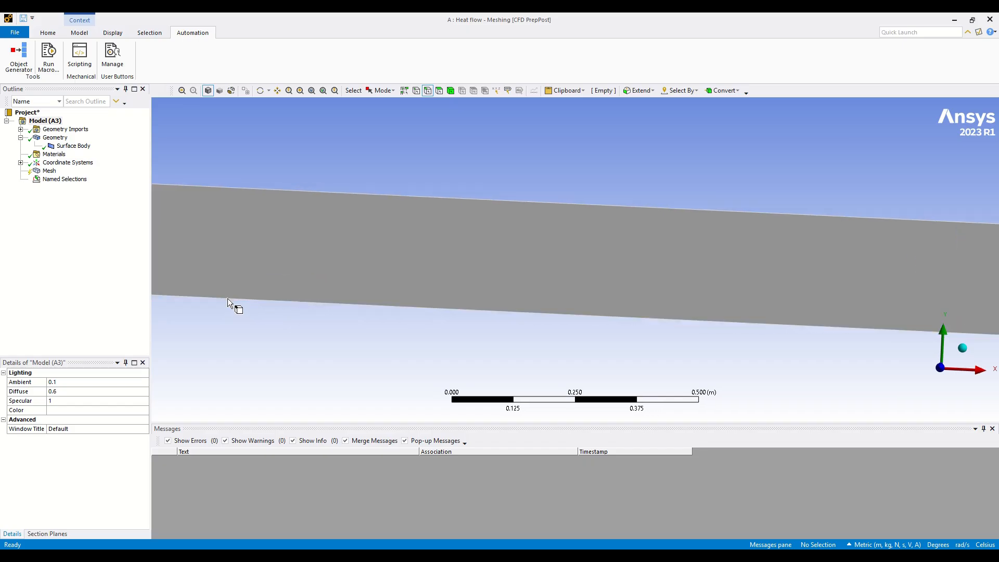
scroll(218, 289, "down", 1)
right_click(237, 321)
mouse_move(302, 437)
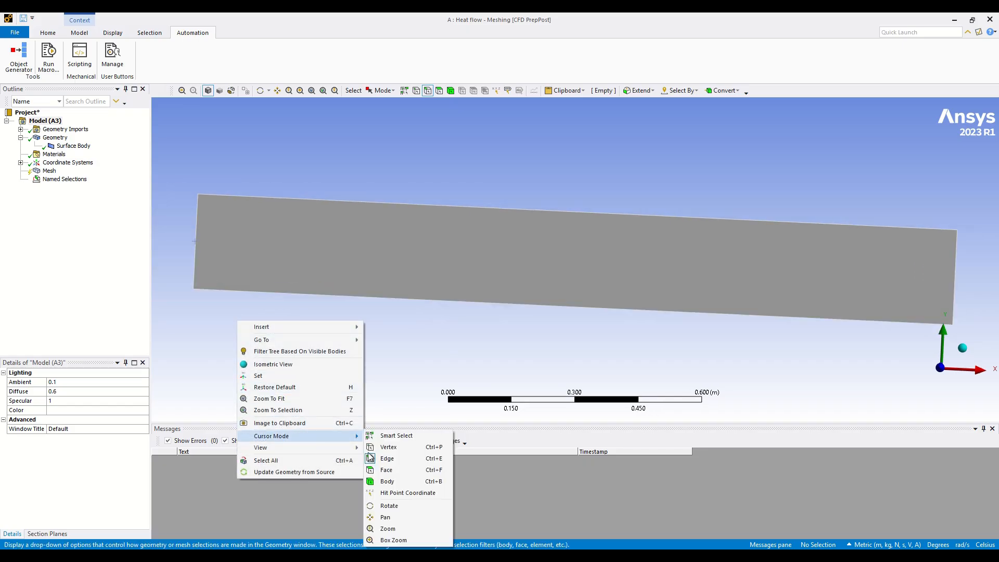
left_click(393, 540)
left_click_drag(175, 268, 209, 300)
left_click(427, 91)
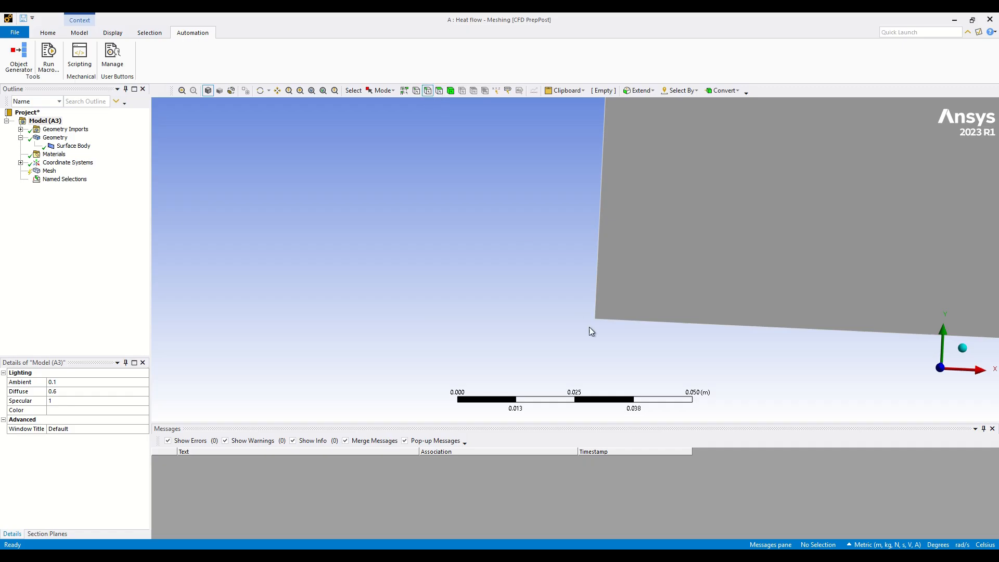
right_click(596, 307)
left_click(640, 449)
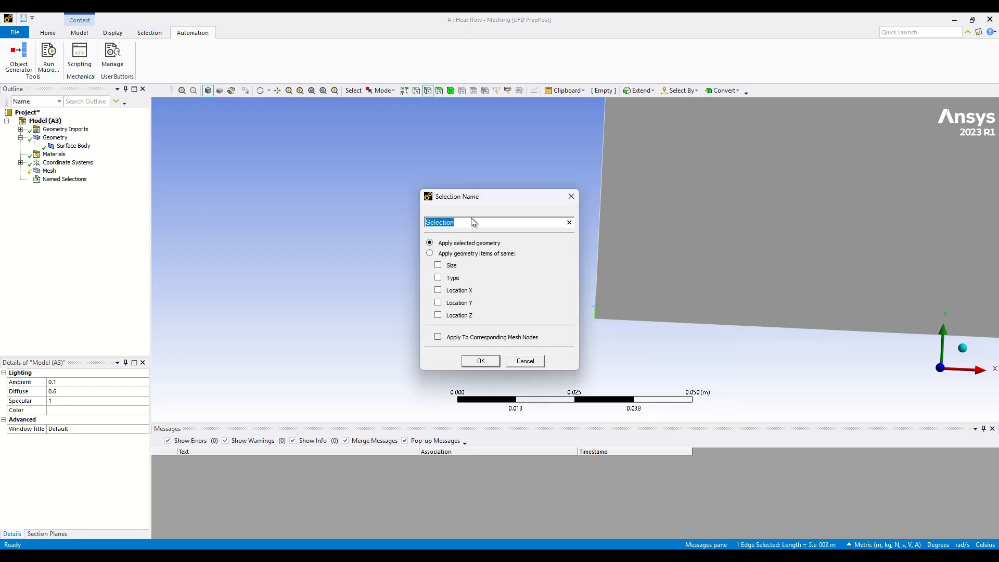
type("fuel inlet")
key("Return")
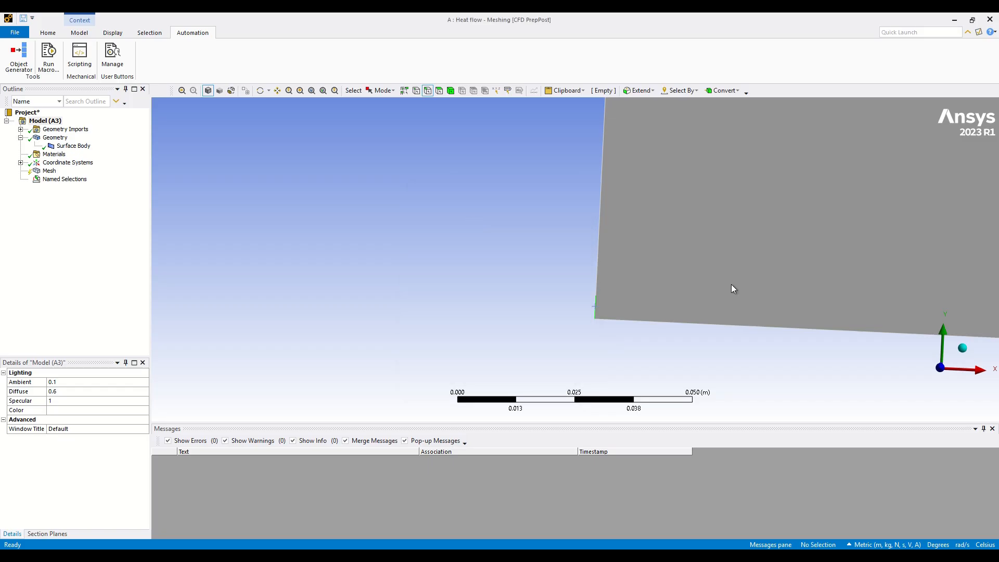
Create a named selection "pipe axis" from the surface's long lower edge.
scroll(731, 284, "down", 5)
scroll(782, 194, "down", 2)
left_click(741, 275)
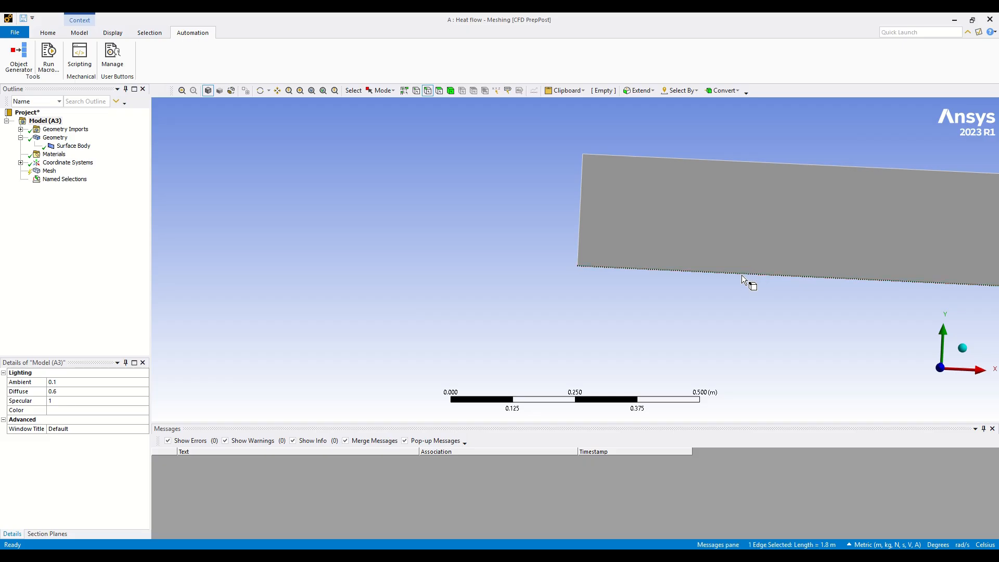
right_click(744, 275)
left_click(785, 465)
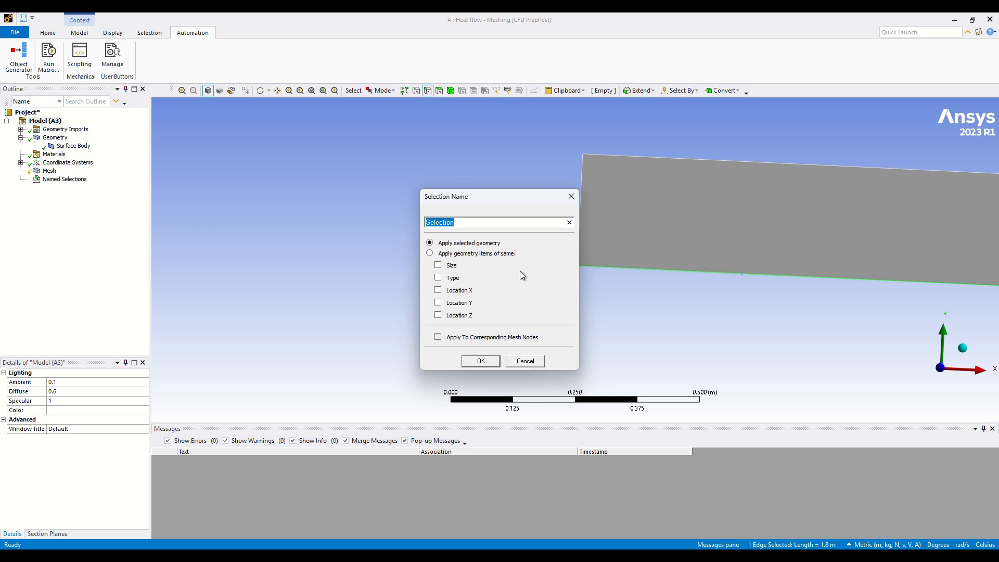
type("pipe ax")
type("ix")
key("Return")
Create a named selection "wall" from the surface's long upper edge.
left_click(705, 159)
right_click(705, 158)
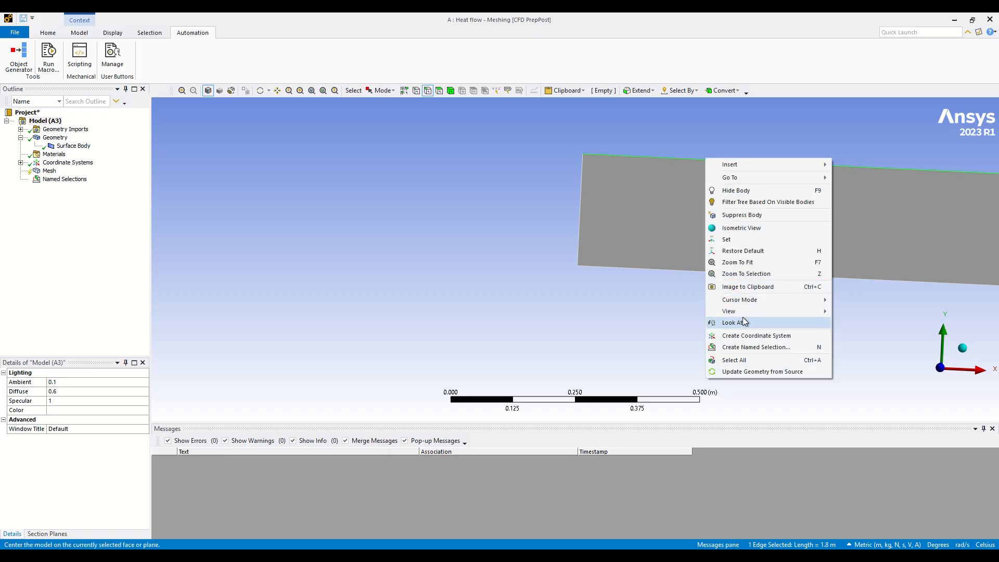
left_click(749, 348)
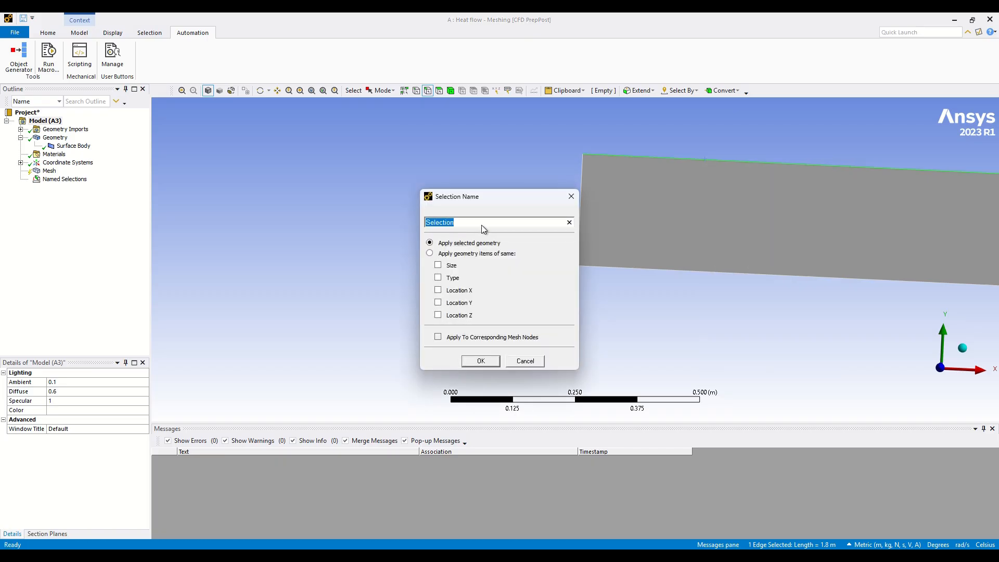
type("wall")
key("Return")
Create a named selection "outlet" from the vertical edge opposite the inlets and expand the list of named selections.
scroll(922, 265, "down", 3)
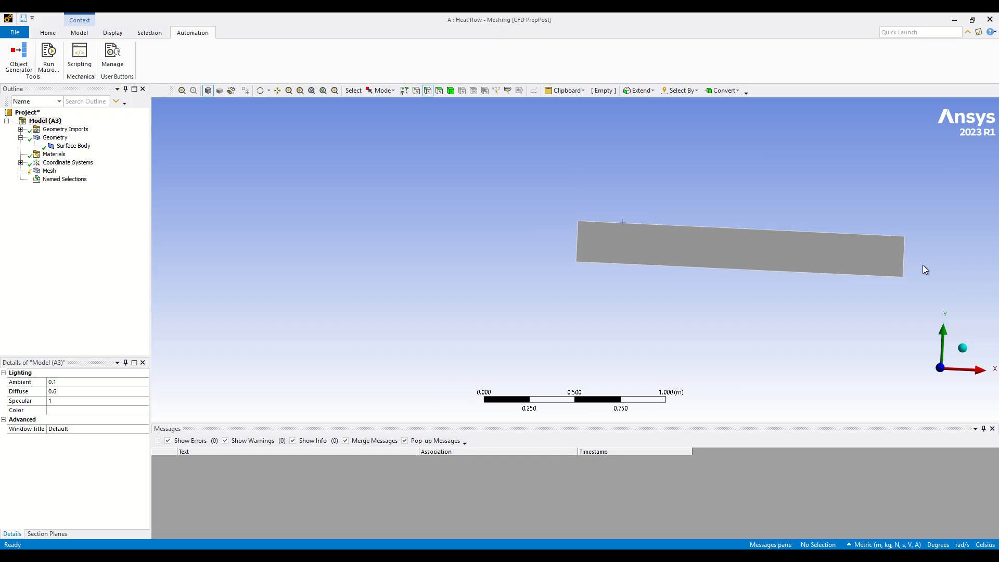
left_click(858, 259)
right_click(860, 258)
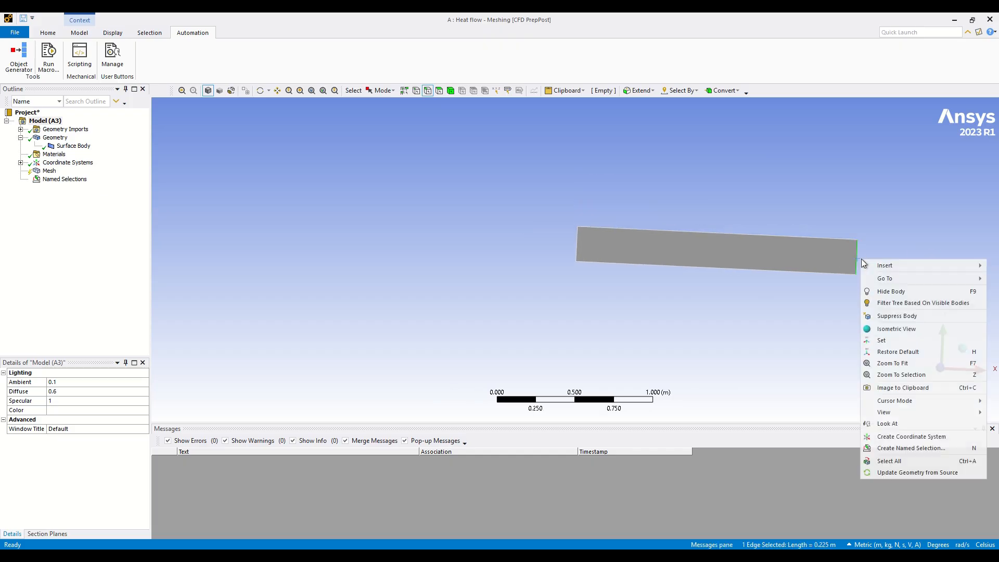
left_click(910, 447)
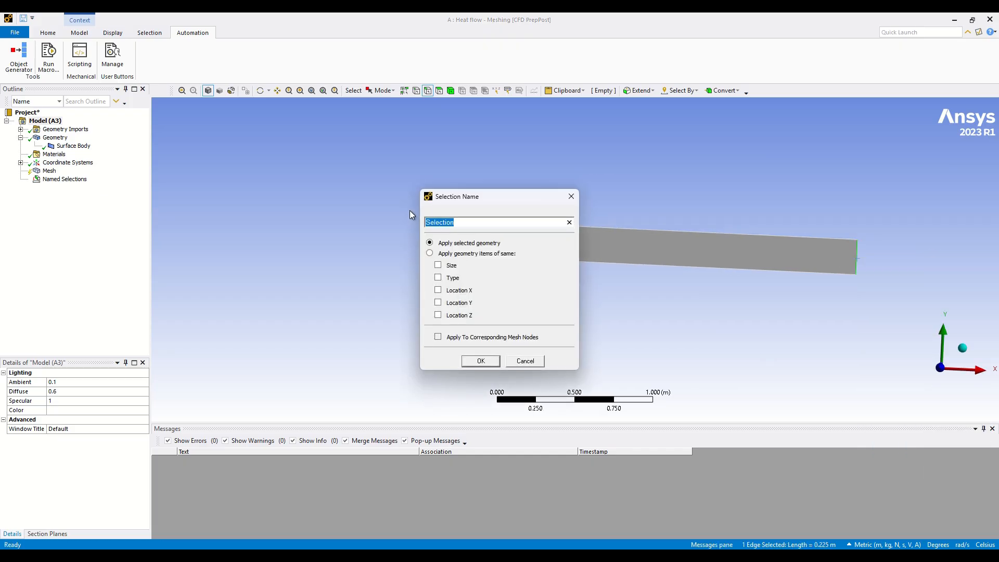
type("outlet")
key("Return")
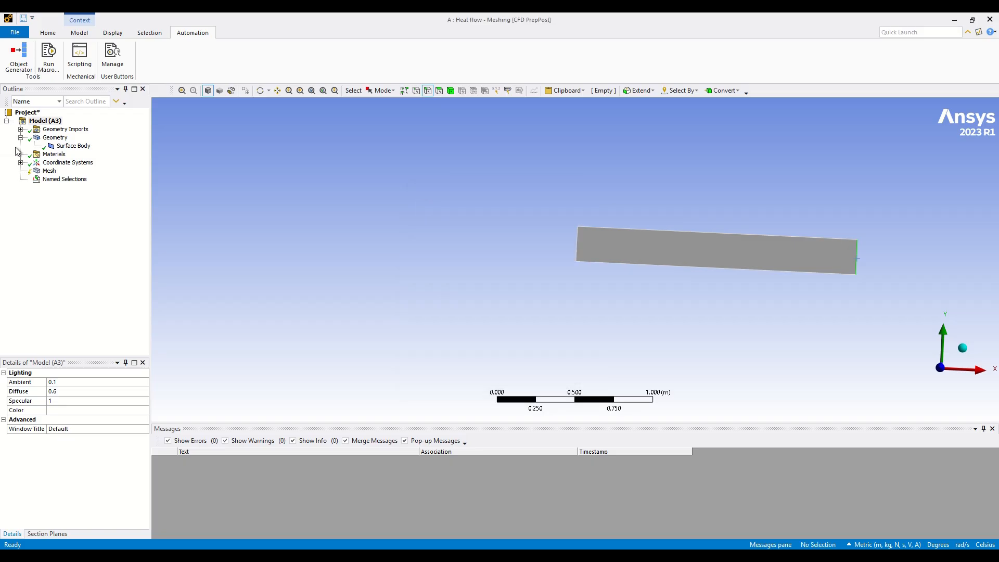
left_click(20, 179)
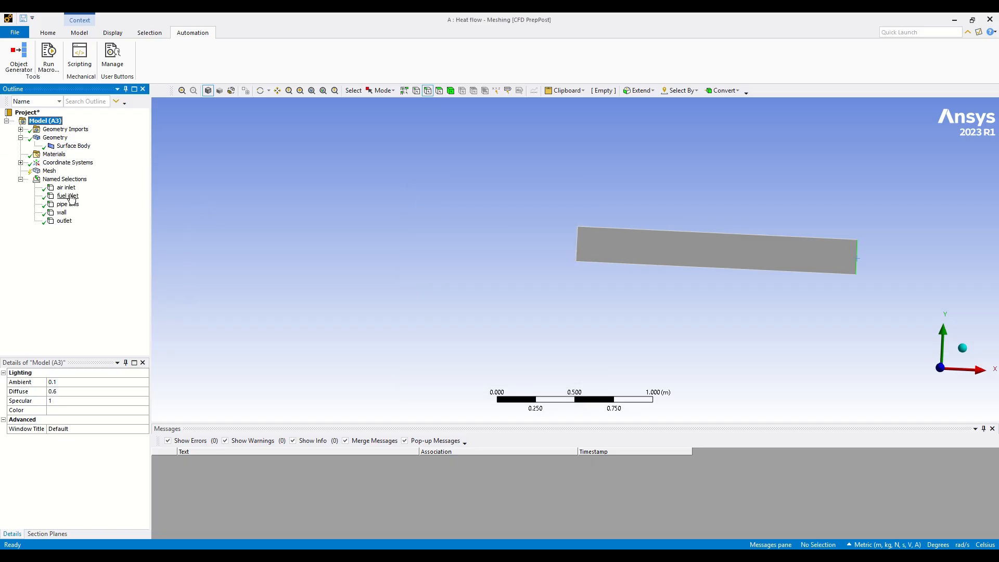
Insert a mesh sizing control and scope it to the air inlet edge.
left_click(68, 162)
left_click(49, 170)
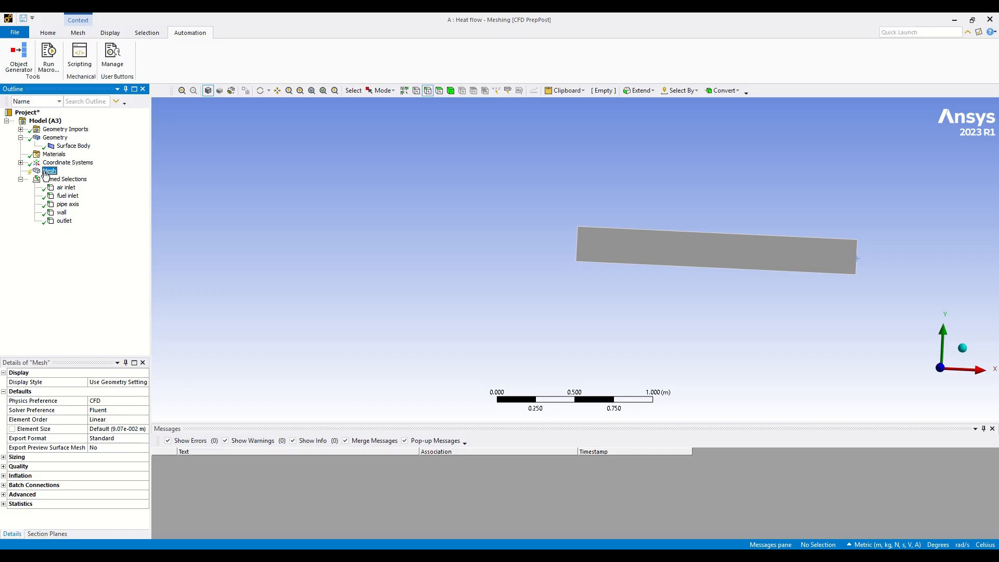
right_click(45, 175)
mouse_move(104, 176)
left_click(213, 183)
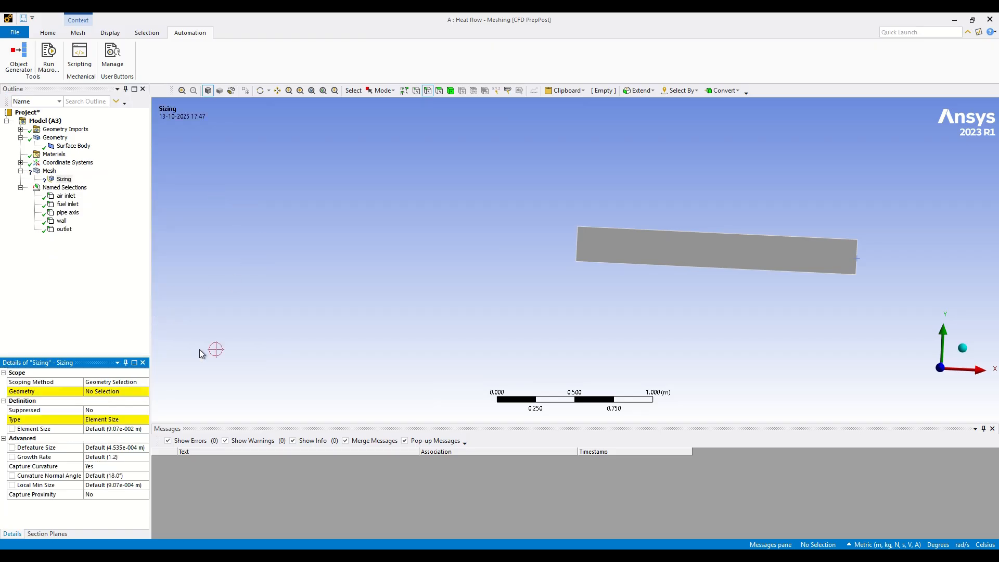
left_click(98, 392)
left_click(578, 241)
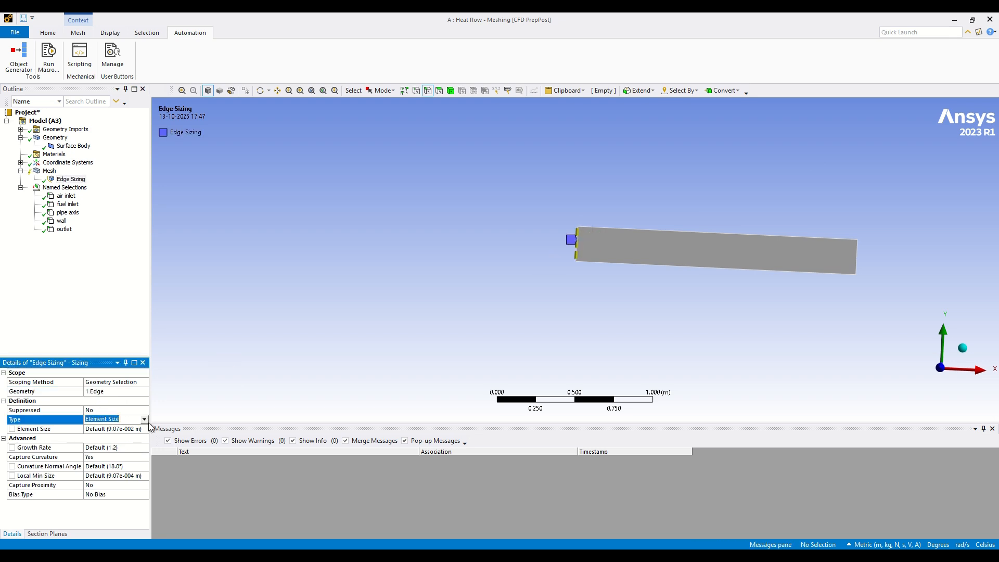
Define the air inlet edge sizing by Number of Divisions and set it to 500.
left_click(144, 419)
left_click(107, 435)
left_click(100, 430)
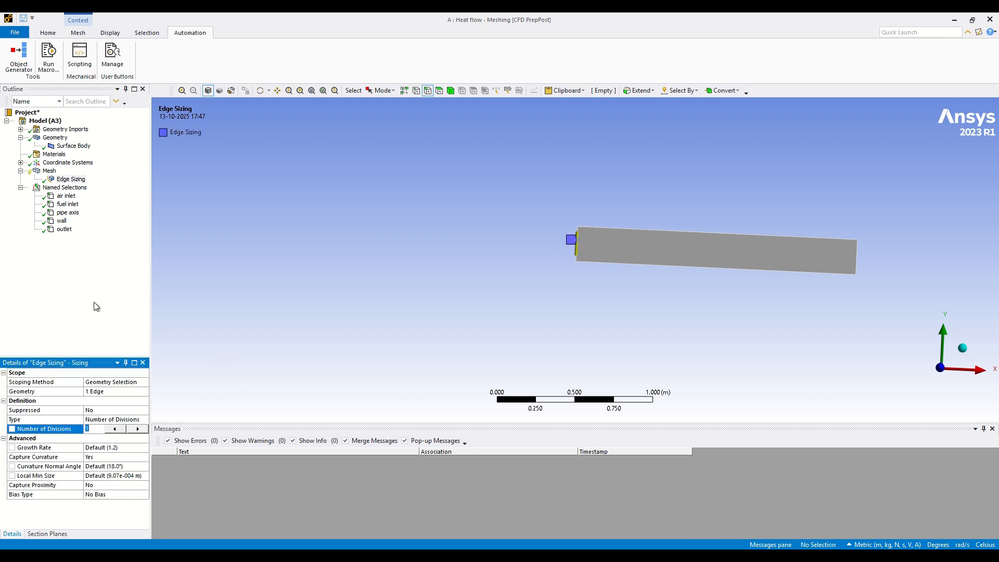
key("Return")
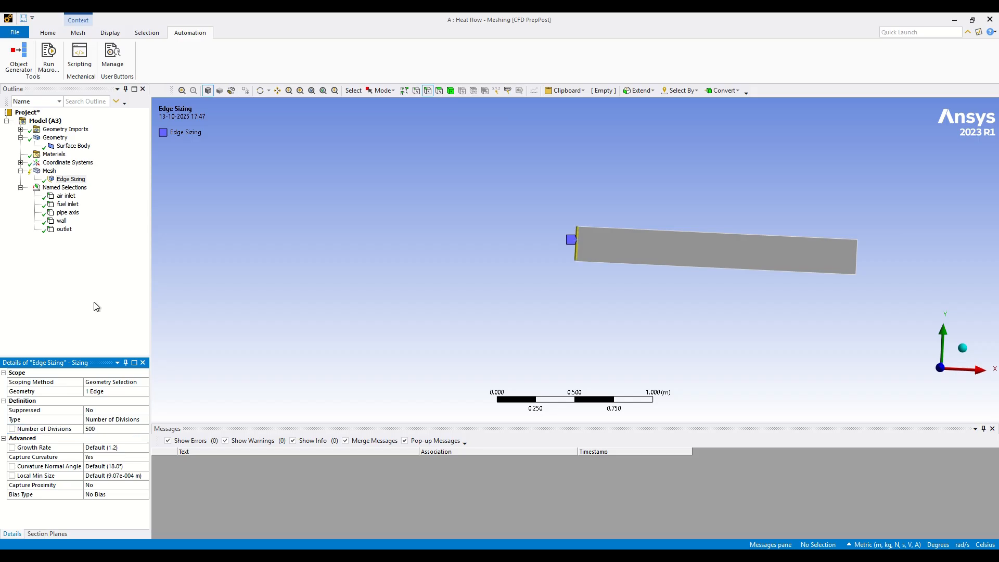
Insert a second mesh sizing control and scope it to the short fuel inlet edge.
scroll(610, 261, "up", 5)
scroll(609, 262, "up", 4)
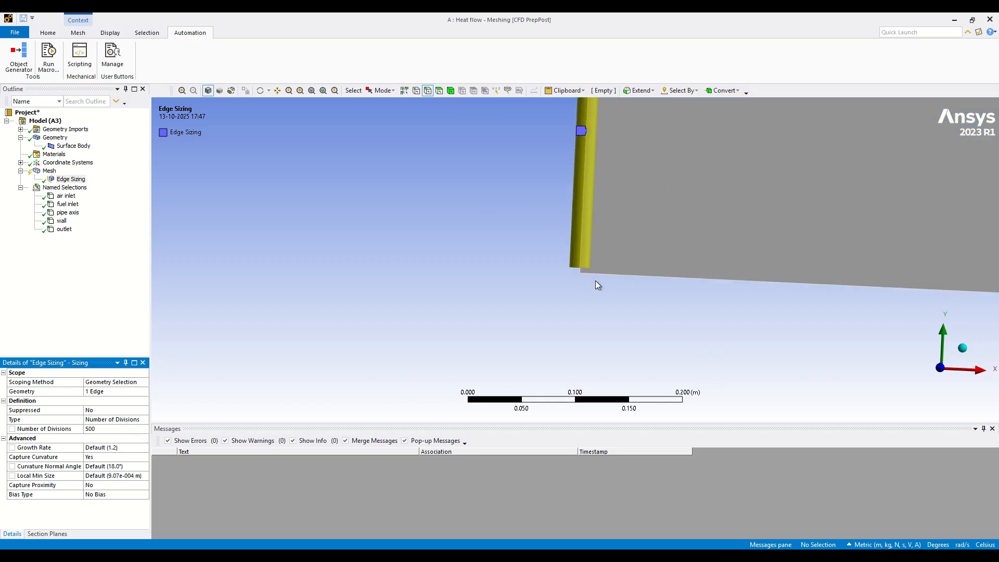
right_click(36, 171)
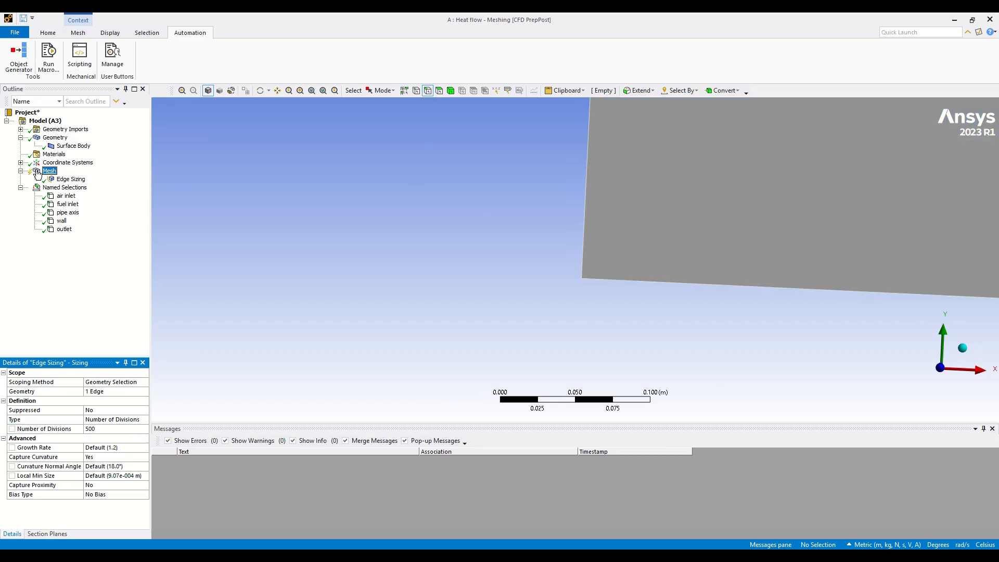
mouse_move(82, 180)
left_click(155, 193)
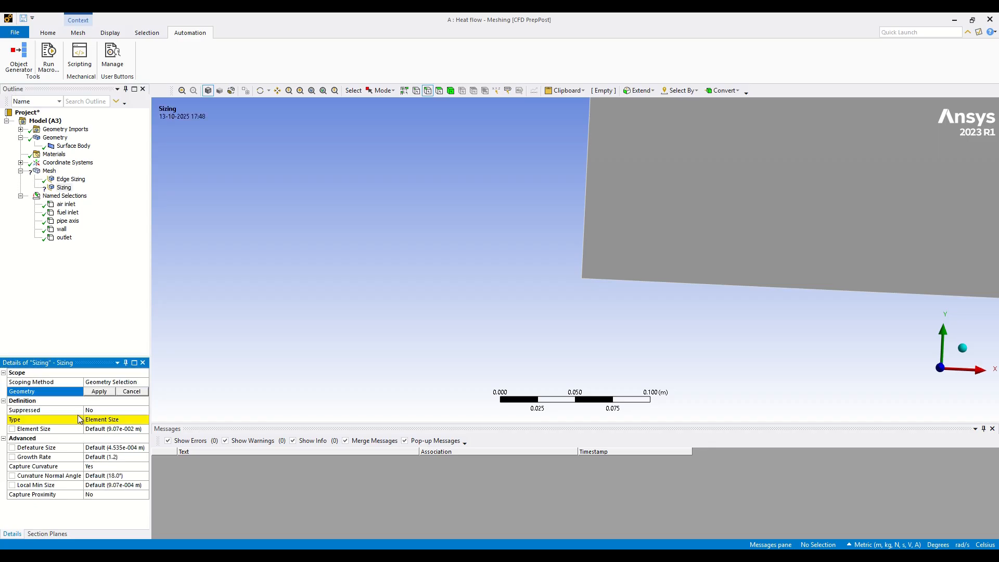
left_click(579, 275)
left_click(98, 391)
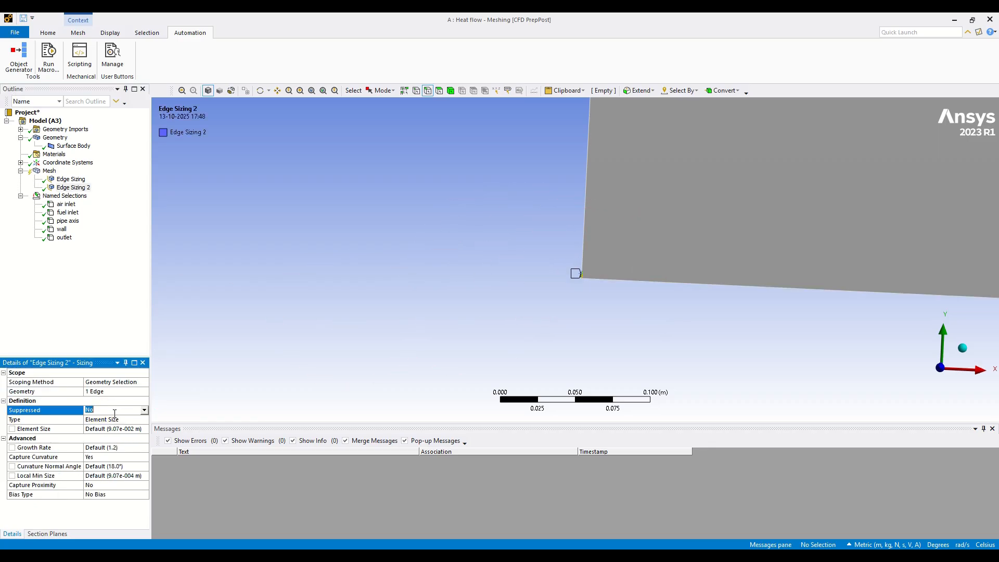
Define the fuel inlet edge sizing by Number of Divisions and set it to 10.
left_click(121, 419)
left_click(144, 420)
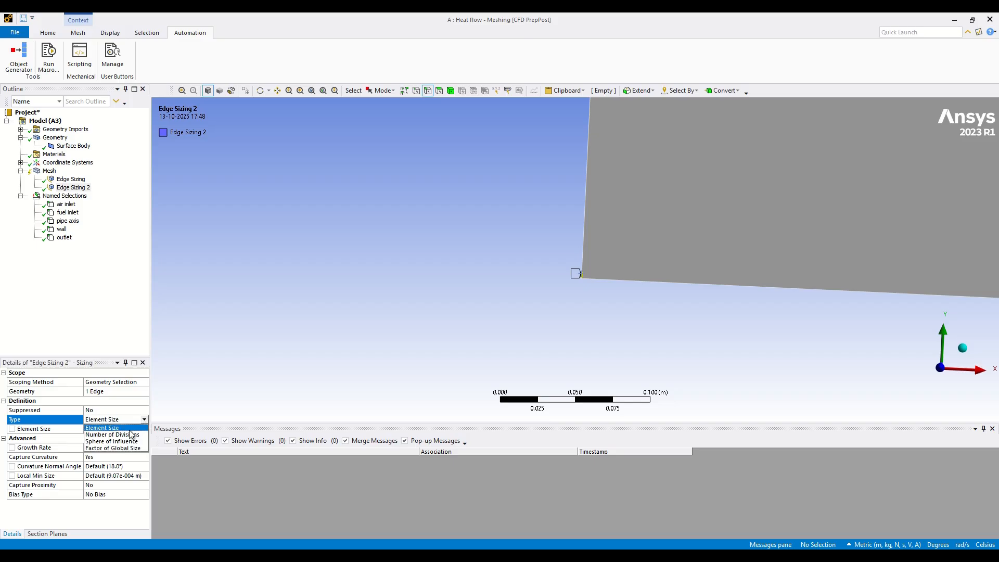
left_click(130, 434)
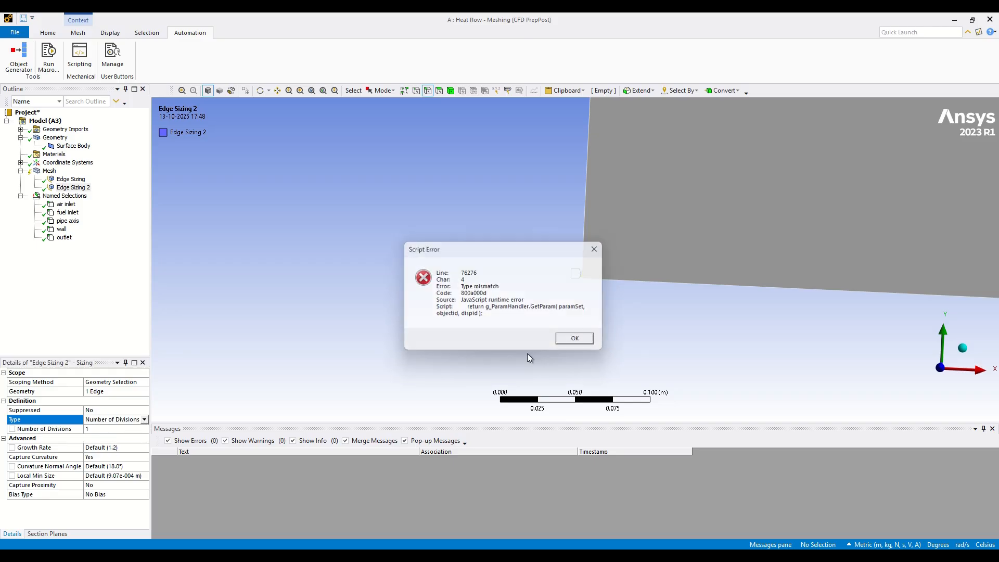
left_click(574, 338)
left_click(94, 430)
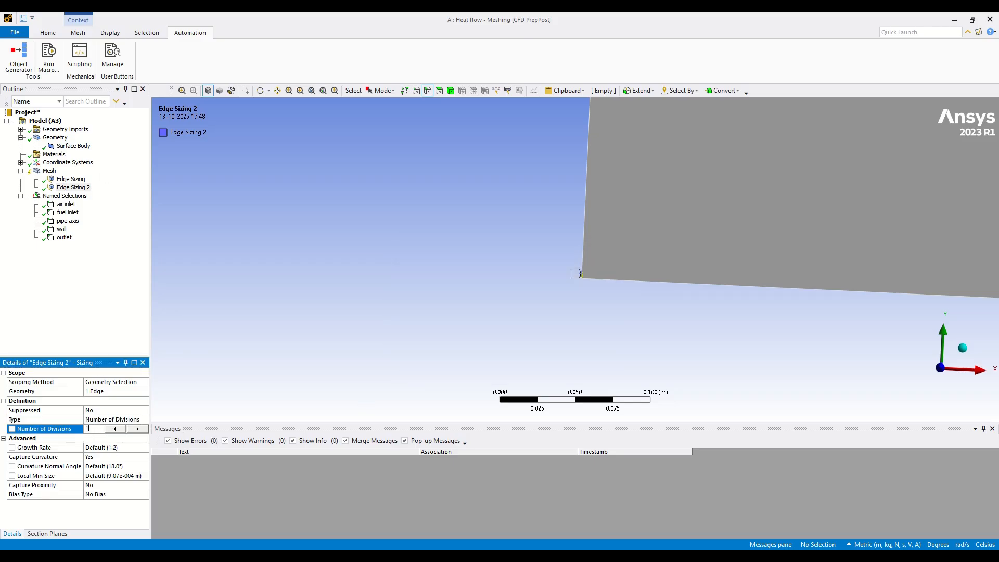
key("Return")
Insert a third mesh sizing control and scope it to the two long edges, the wall and the pipe axis.
scroll(861, 292, "down", 5)
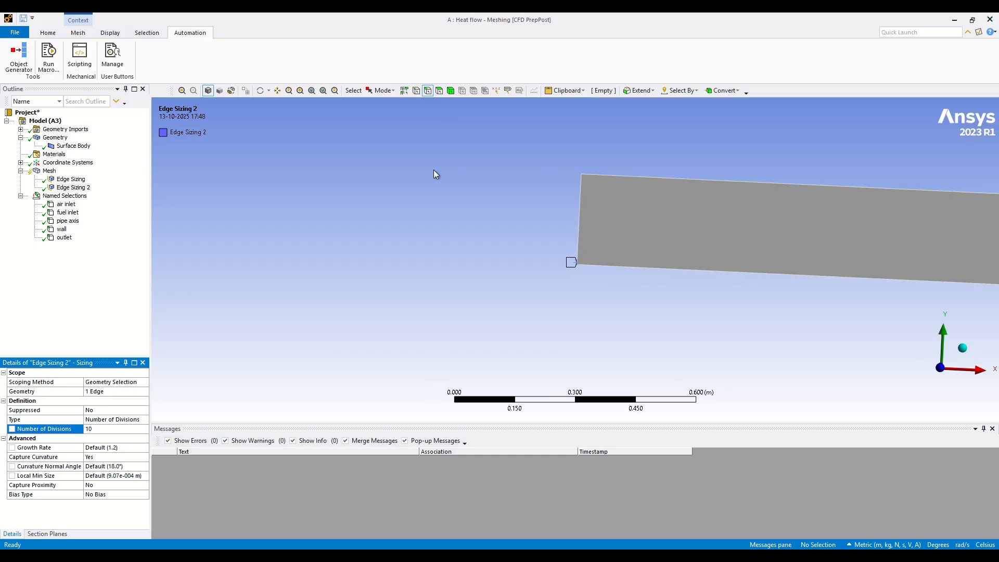
left_click(49, 171)
right_click(49, 171)
mouse_move(88, 183)
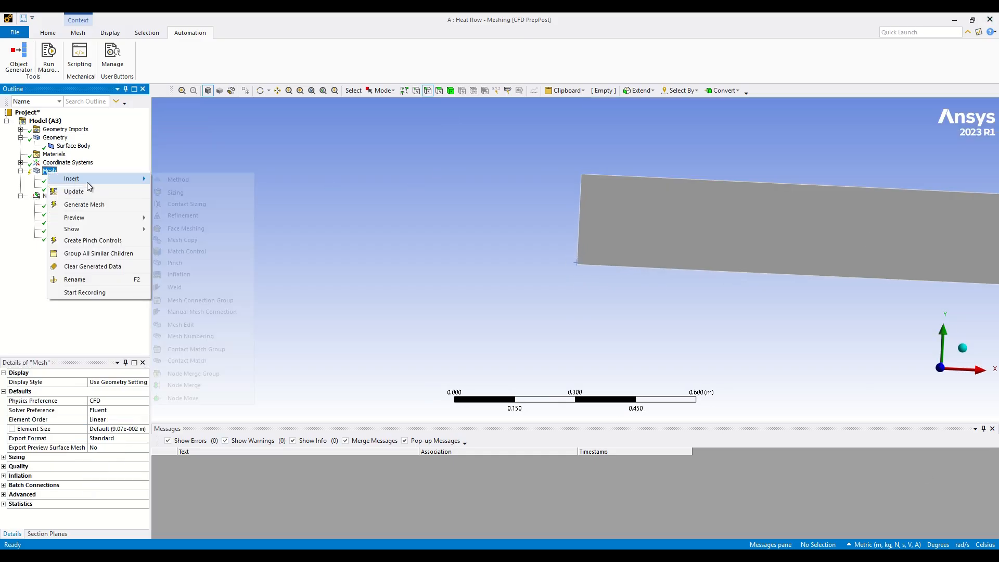
left_click(175, 193)
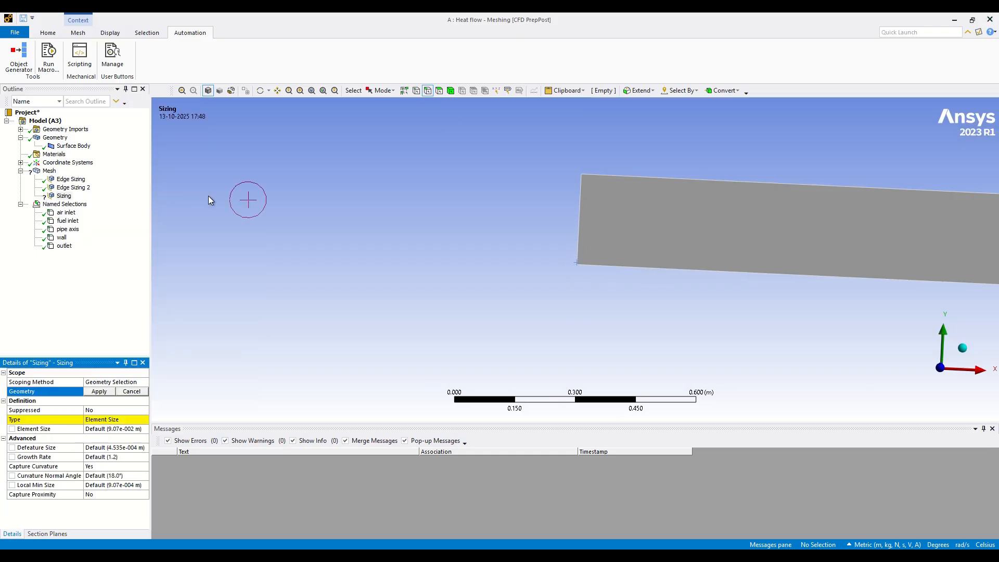
left_click(826, 187)
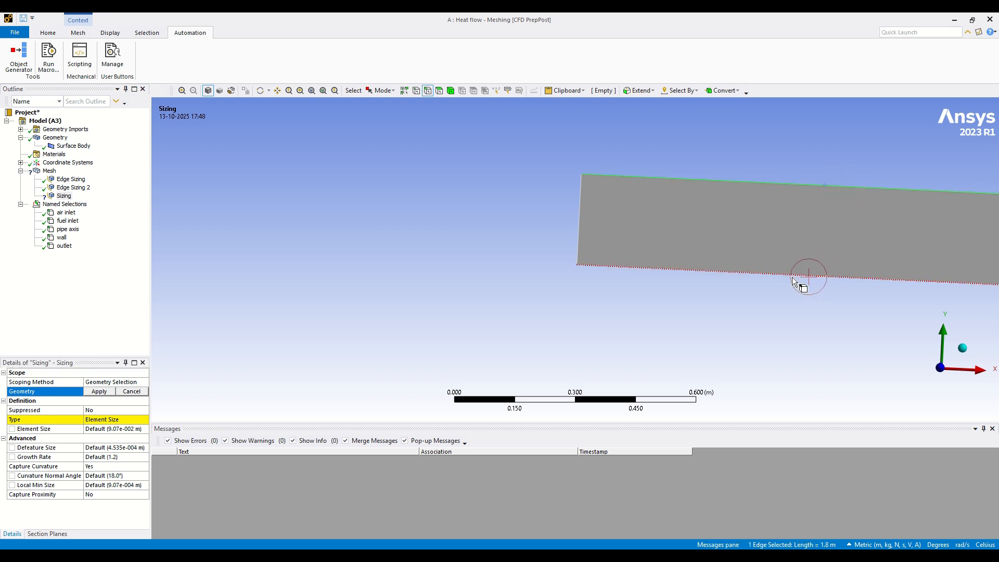
left_click(795, 273, "ctrl")
right_click(795, 273)
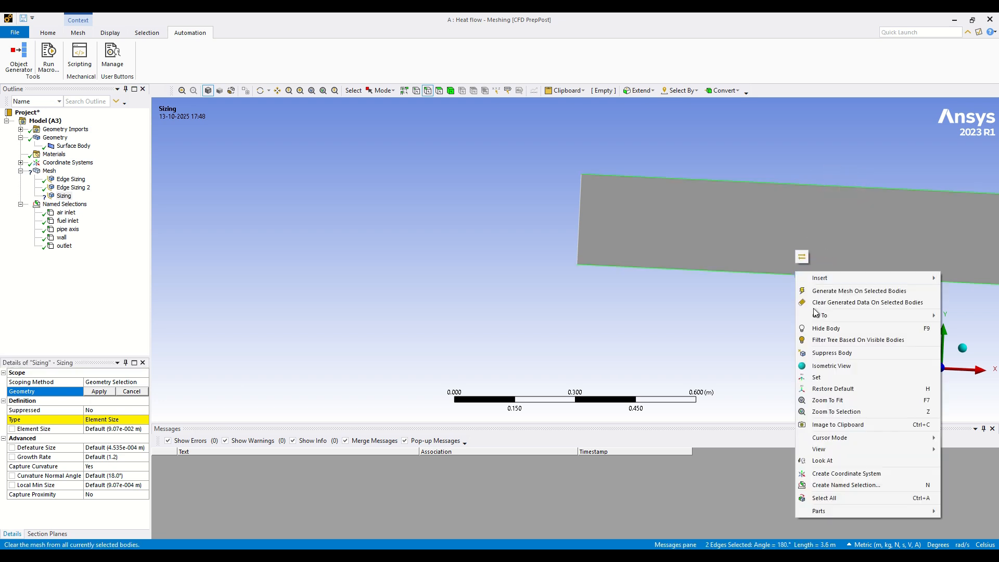
left_click(107, 391)
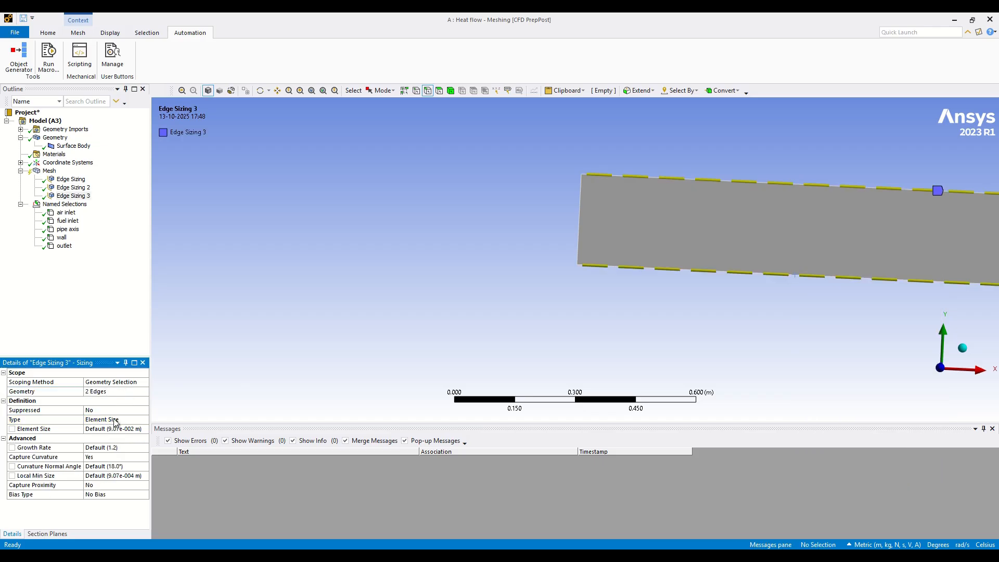
Define the sizing of the two long edges by Number of Divisions and set it to 200.
left_click(115, 422)
left_click(144, 419)
left_click(141, 437)
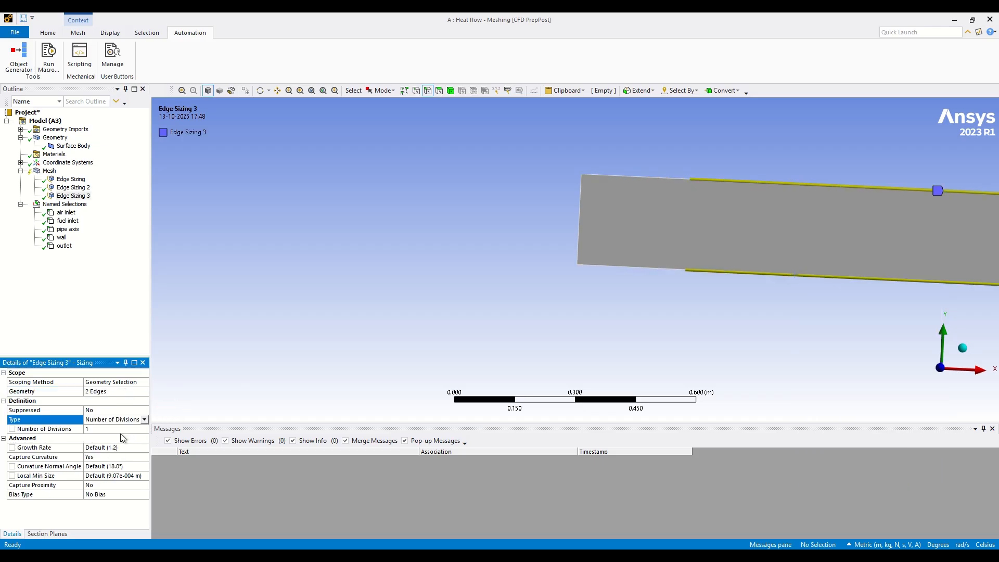
left_click(104, 428)
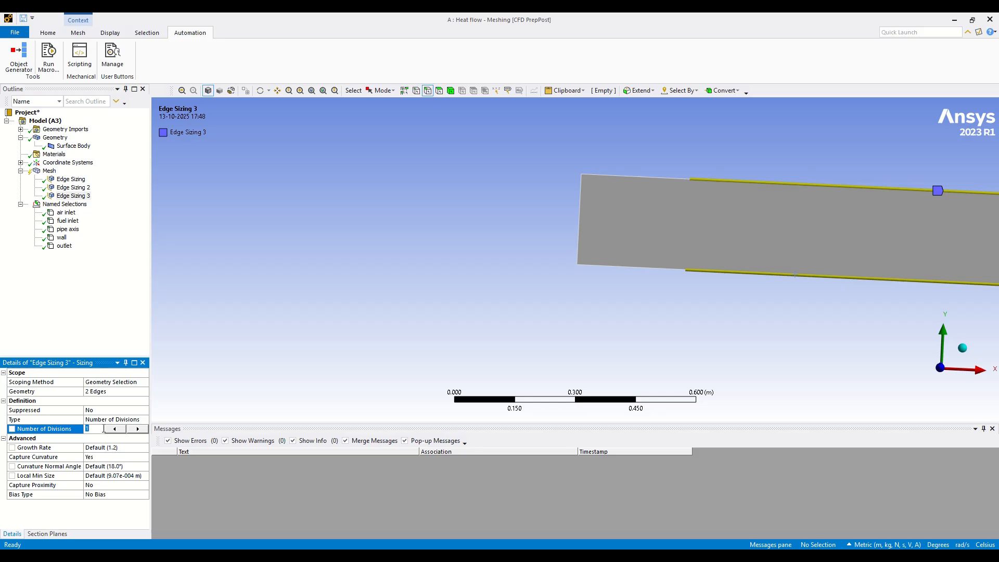
key("Return")
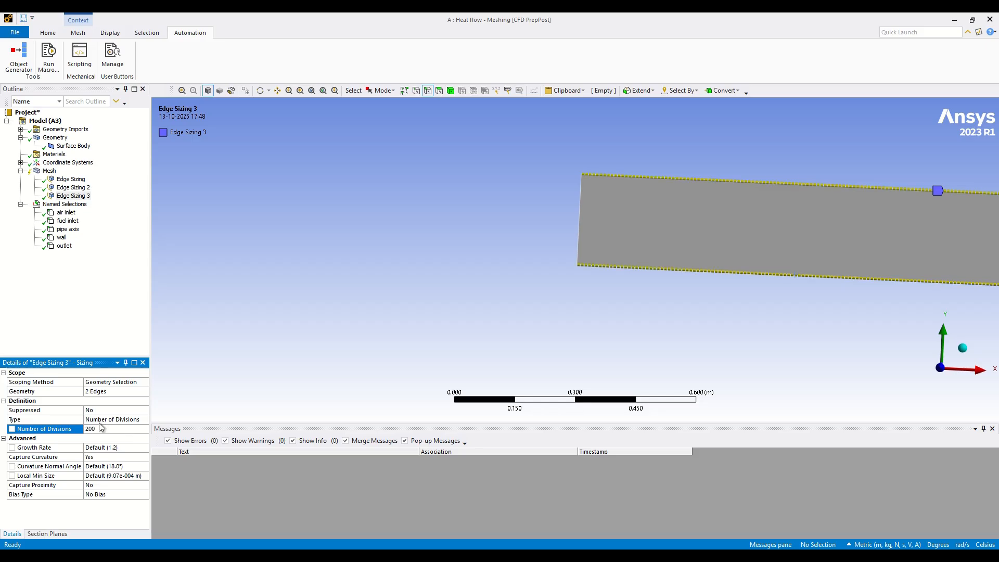
Insert a fourth mesh sizing control scoped to the short outlet edge.
scroll(905, 265, "down", 5)
scroll(855, 259, "up", 2)
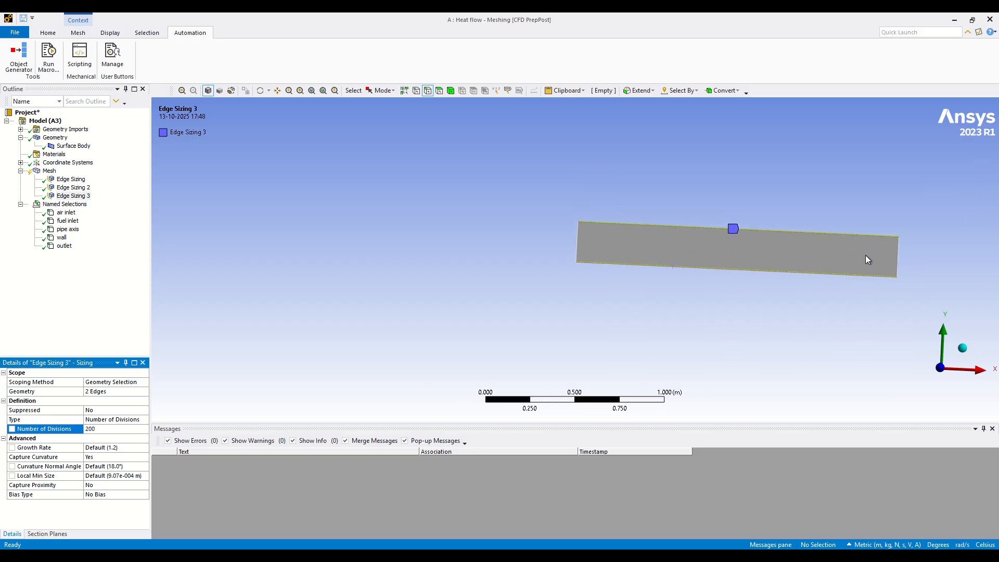
left_click(899, 261)
right_click(899, 261)
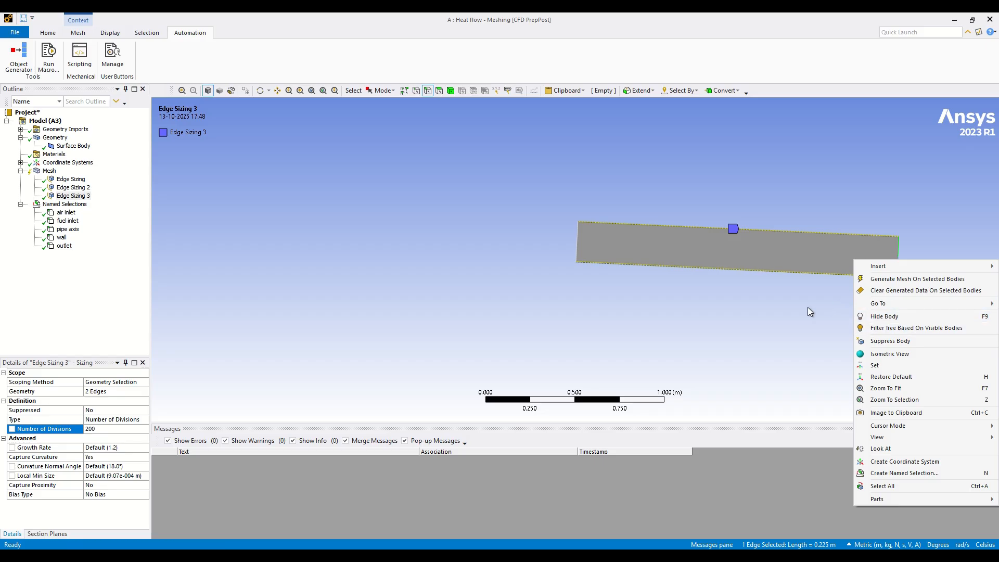
left_click(71, 298)
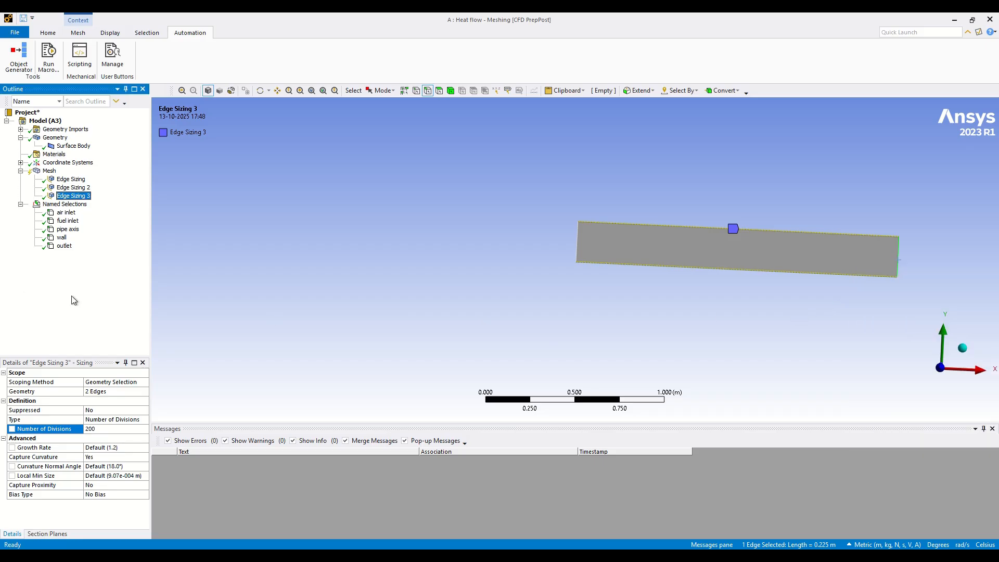
left_click(49, 172)
right_click(50, 175)
mouse_move(73, 181)
left_click(190, 182)
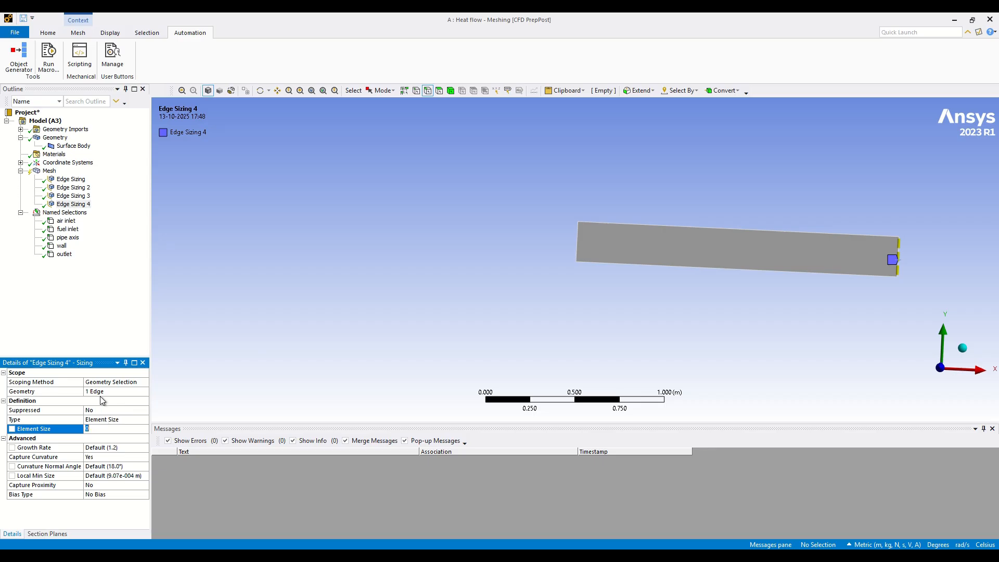
Define the outlet edge sizing by Number of Divisions and set it to 510.
left_click(123, 419)
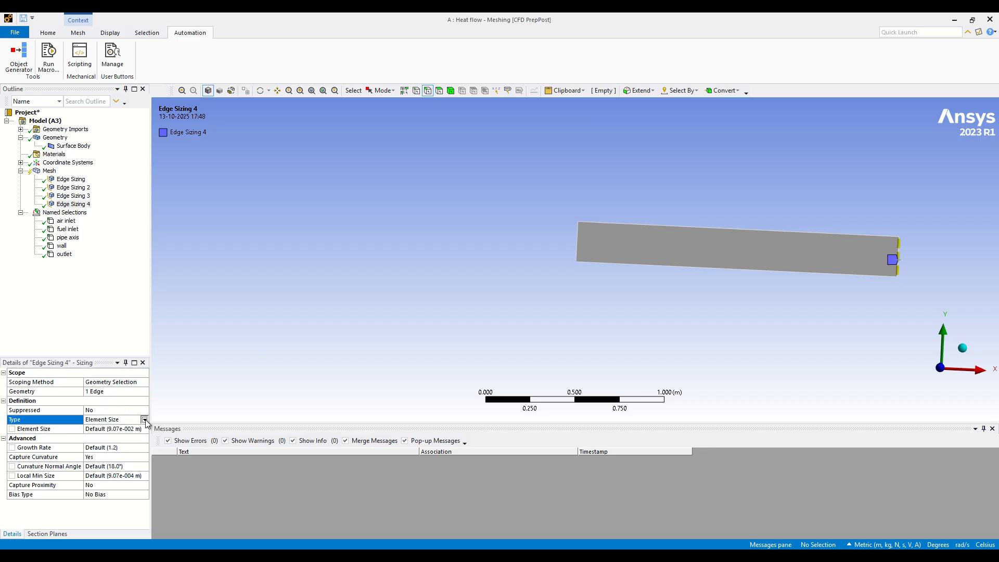
left_click(144, 420)
left_click(114, 434)
left_click(112, 428)
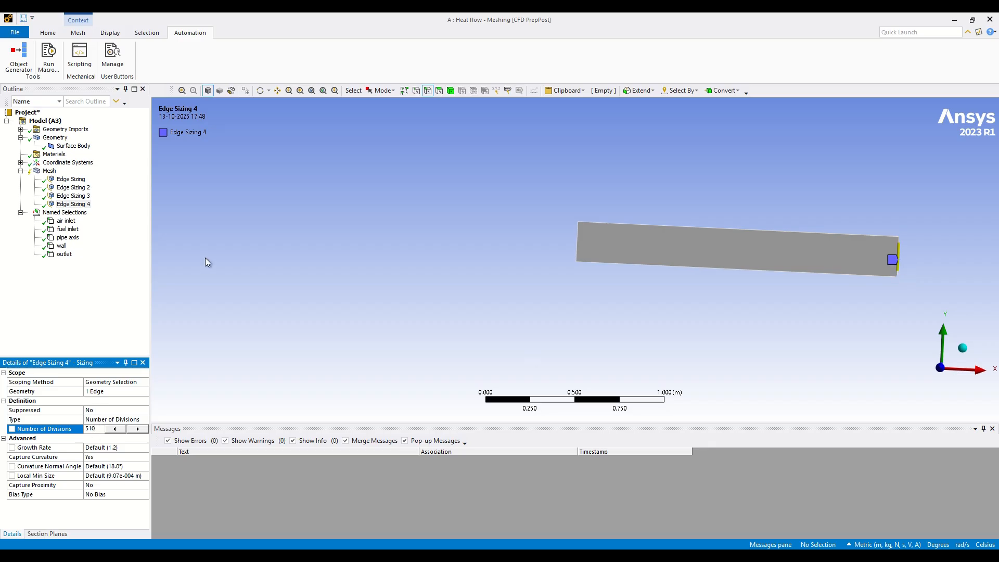
left_click(128, 297)
Generate the mesh with the four edge sizings.
right_click(48, 171)
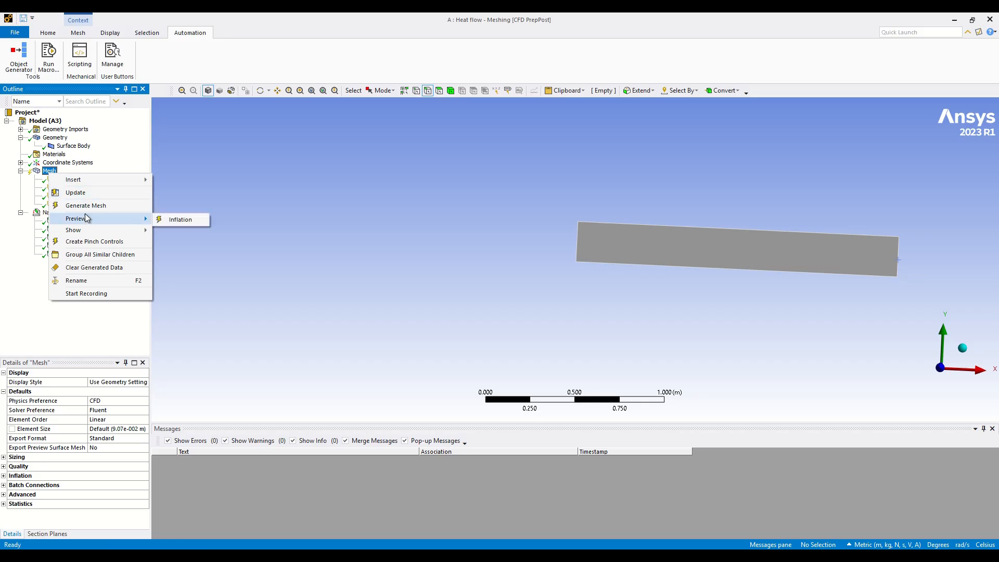
left_click(85, 205)
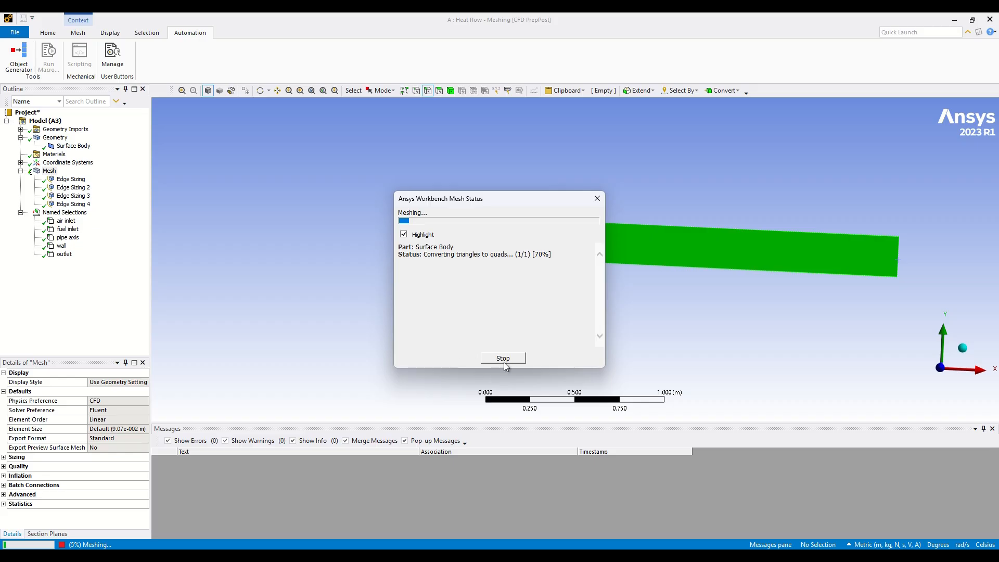
left_click(597, 198)
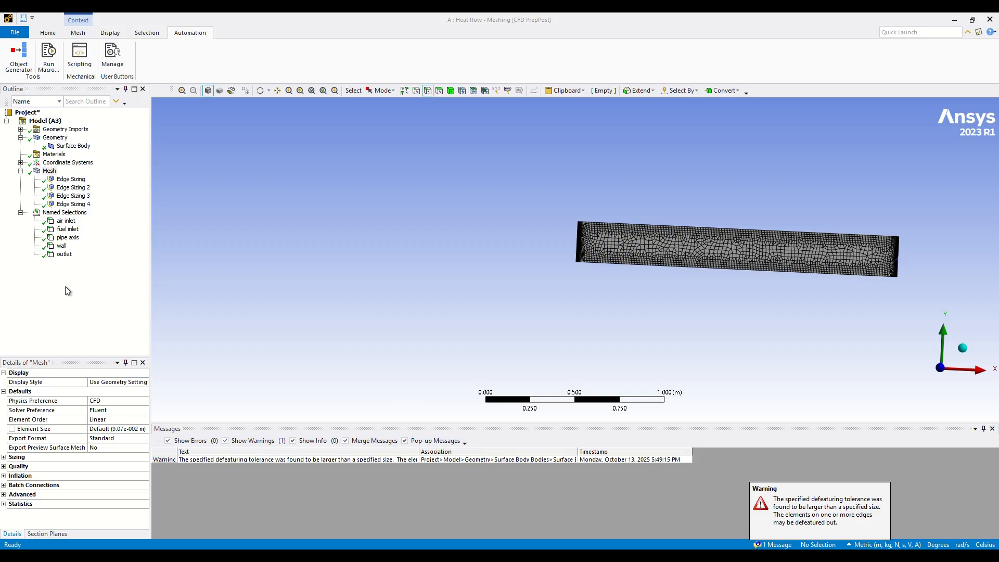
Insert a Face Meshing control and scope it to the face of the rectangular domain.
right_click(50, 170)
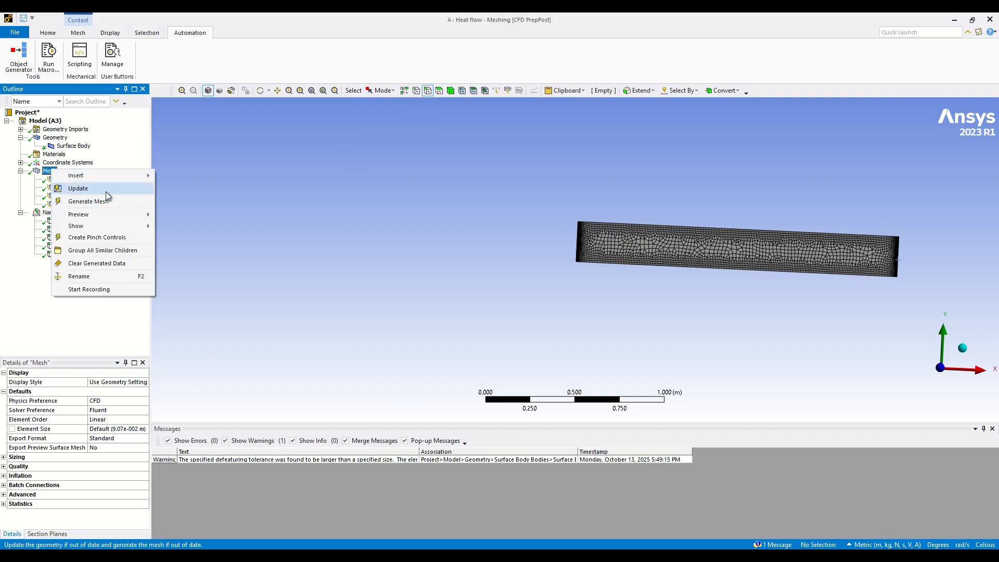
mouse_move(107, 178)
left_click(214, 227)
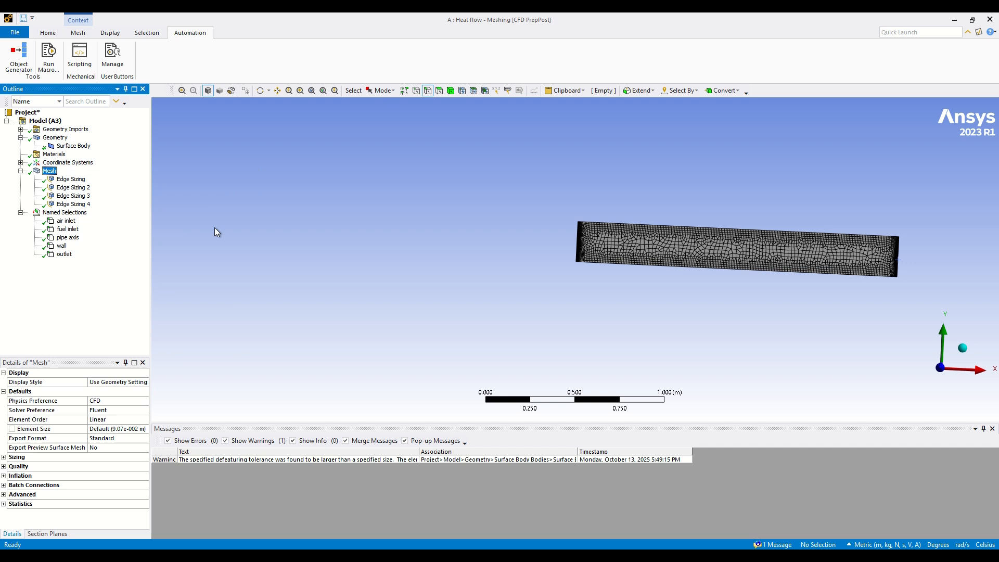
left_click(635, 247)
left_click(108, 392)
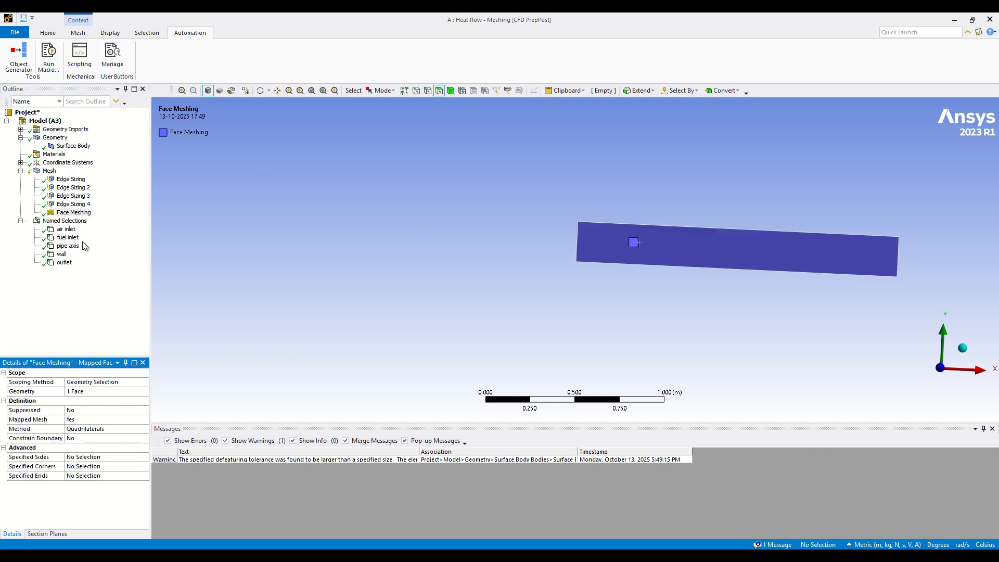
Regenerate the mesh with the face meshing control and update it for Fluent.
right_click(58, 212)
left_click(102, 255)
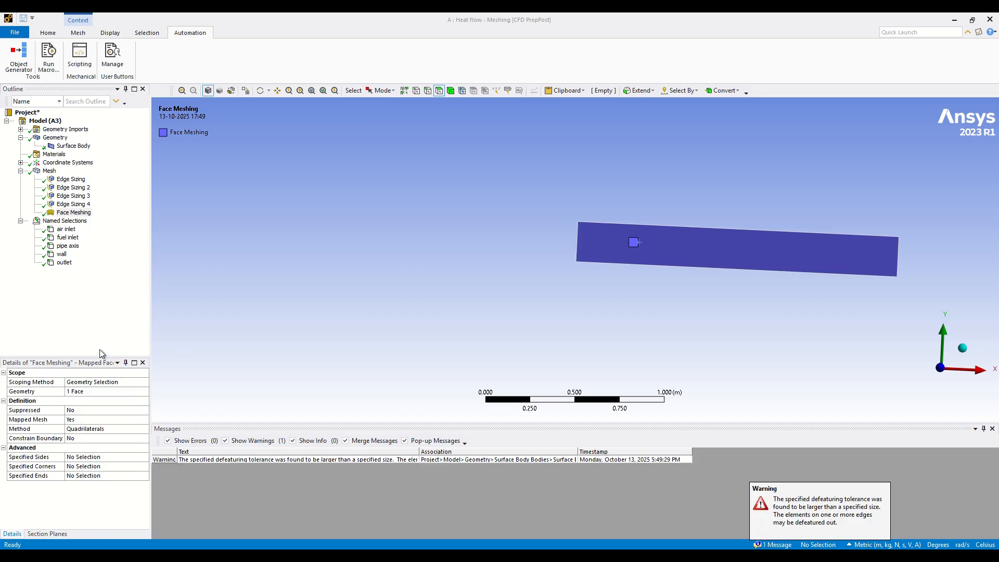
right_click(42, 171)
left_click(71, 189)
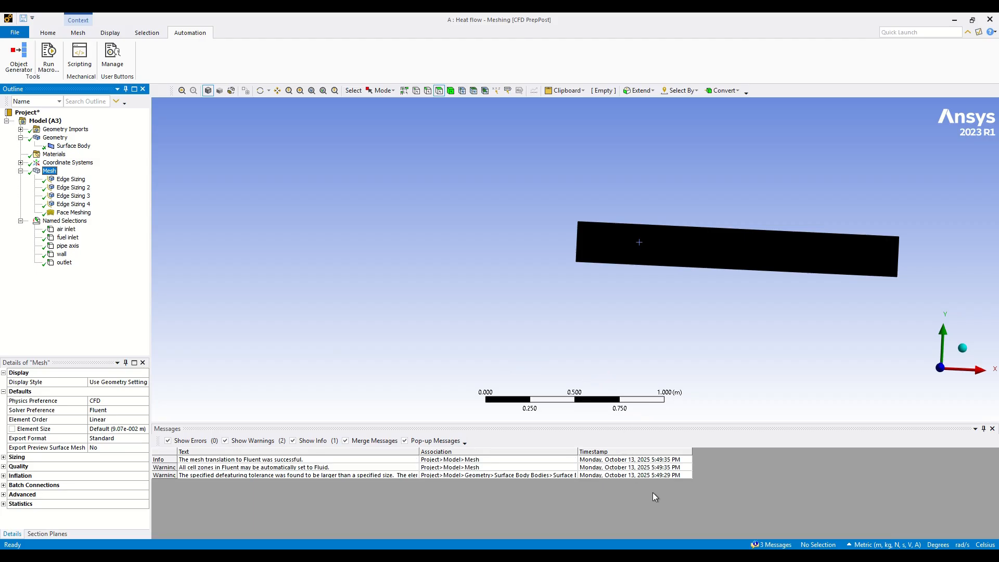
left_click(316, 460)
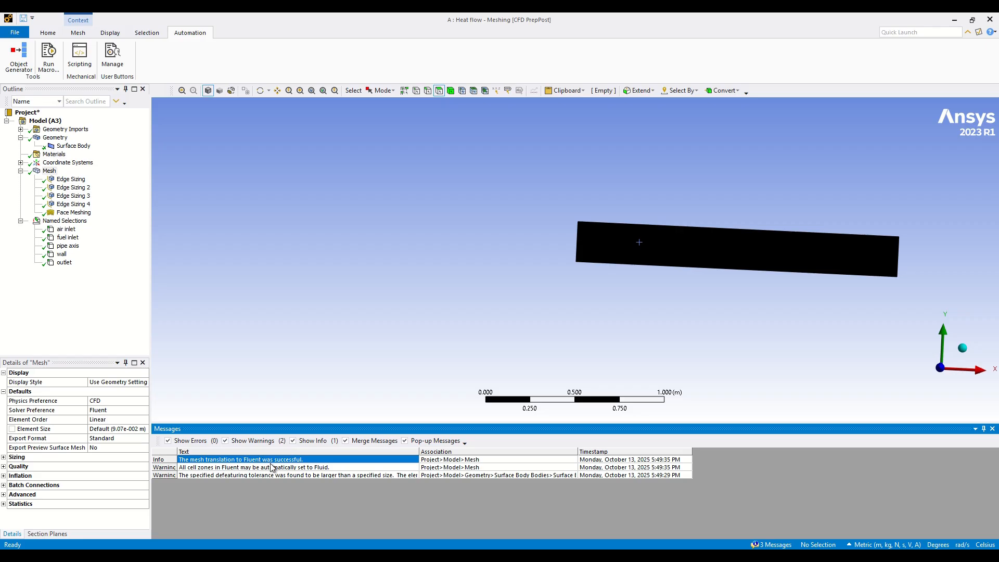
Switch to Workbench and open the Setup cell of the Heat flow system for editing.
left_click(613, 549)
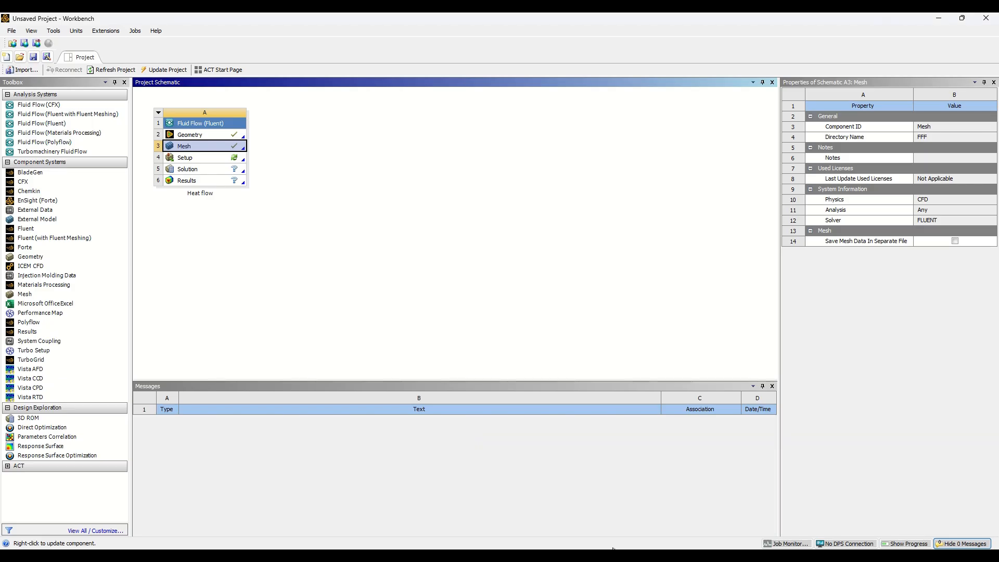
right_click(216, 159)
left_click(252, 211)
right_click(226, 151)
left_click(259, 204)
right_click(234, 157)
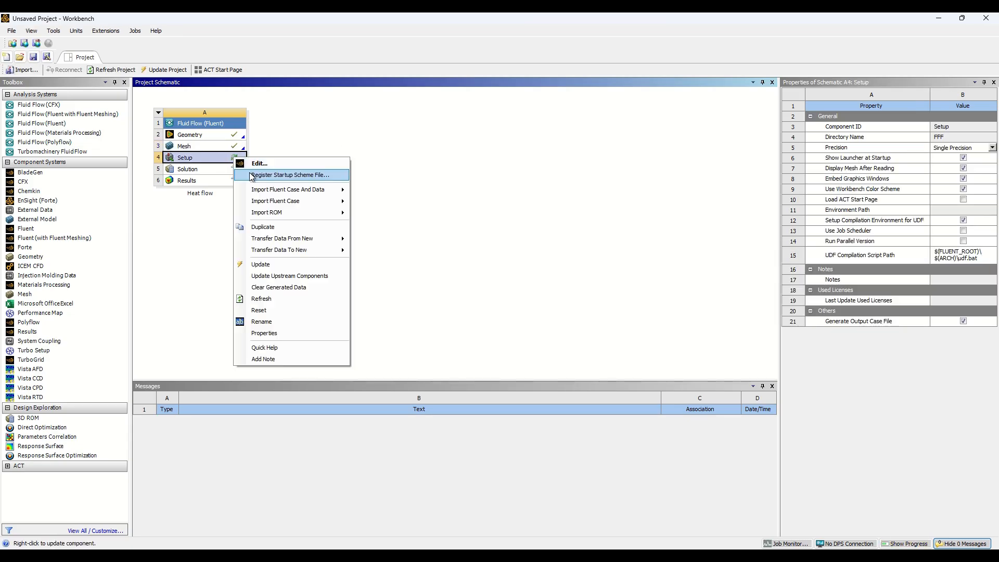
left_click(260, 164)
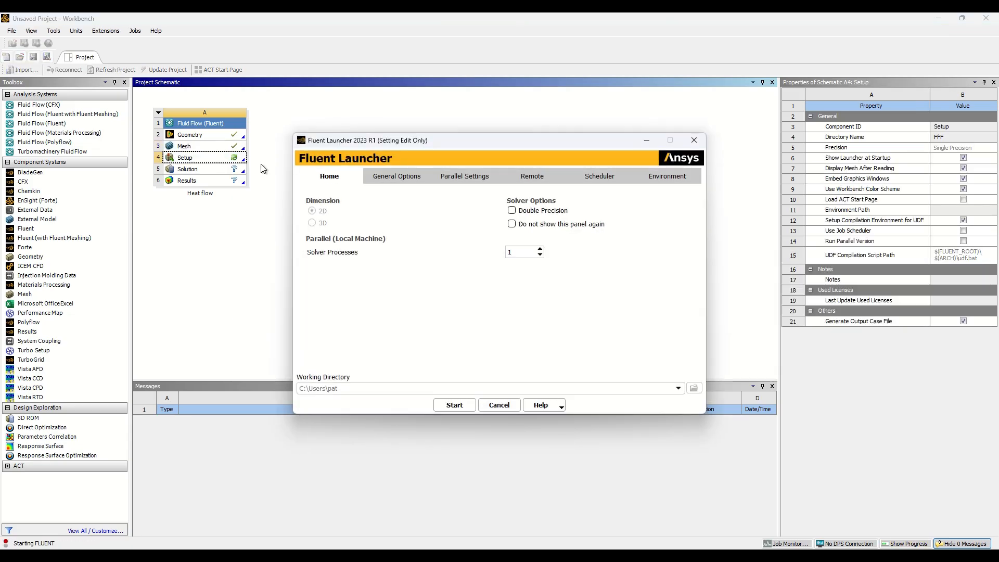
Start Fluent with Double Precision enabled and 16 solver processes.
left_click(512, 212)
left_click(517, 255)
type("6")
left_click(454, 407)
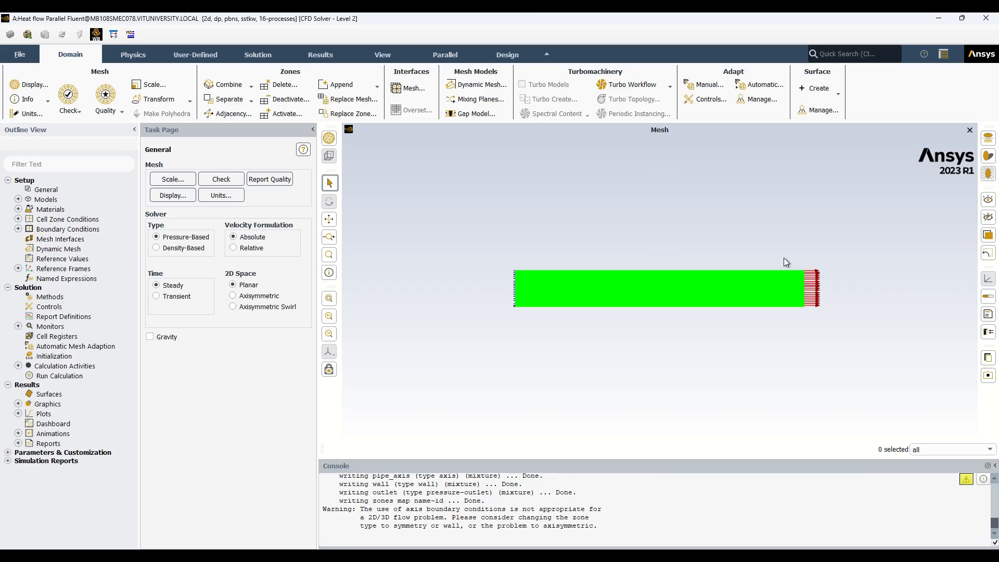
Set the 2D space to Axisymmetric and enable the Energy Equation.
left_click(234, 296)
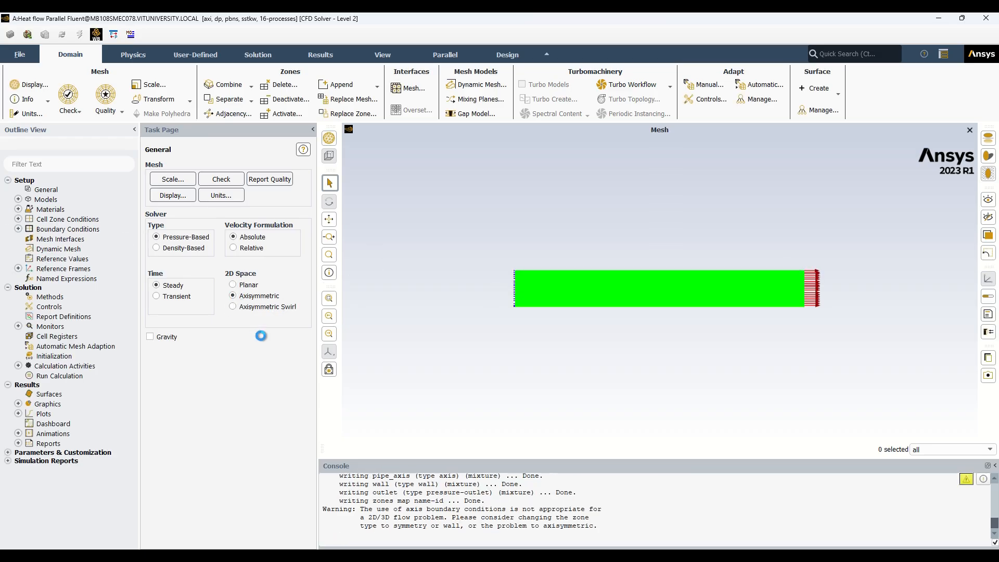
double_click(46, 199)
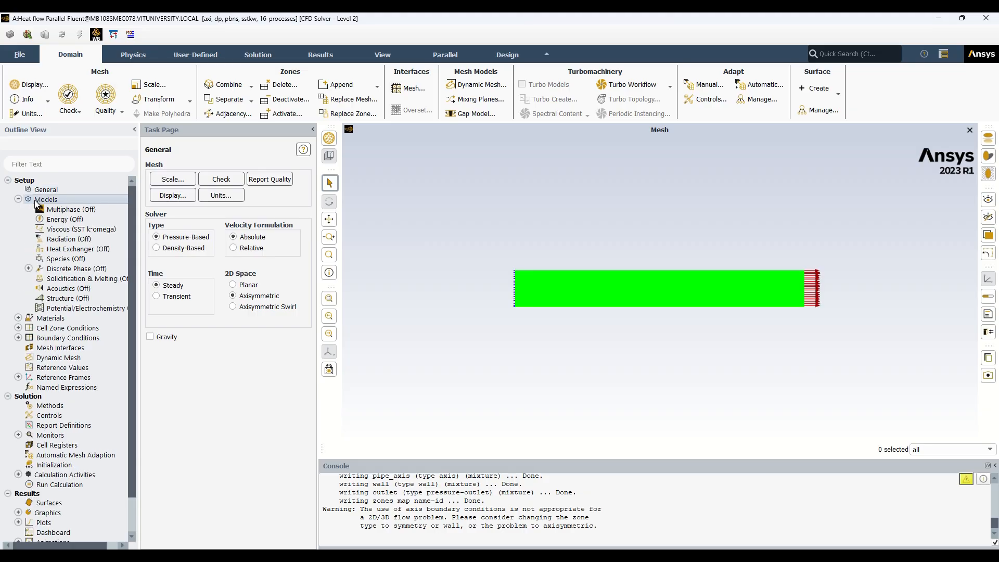
double_click(186, 188)
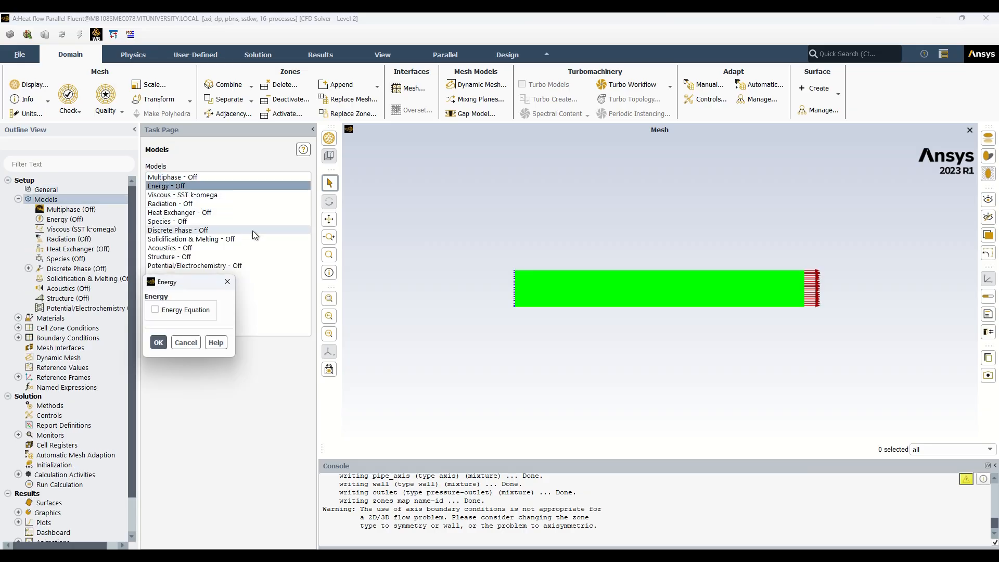
left_click(155, 309)
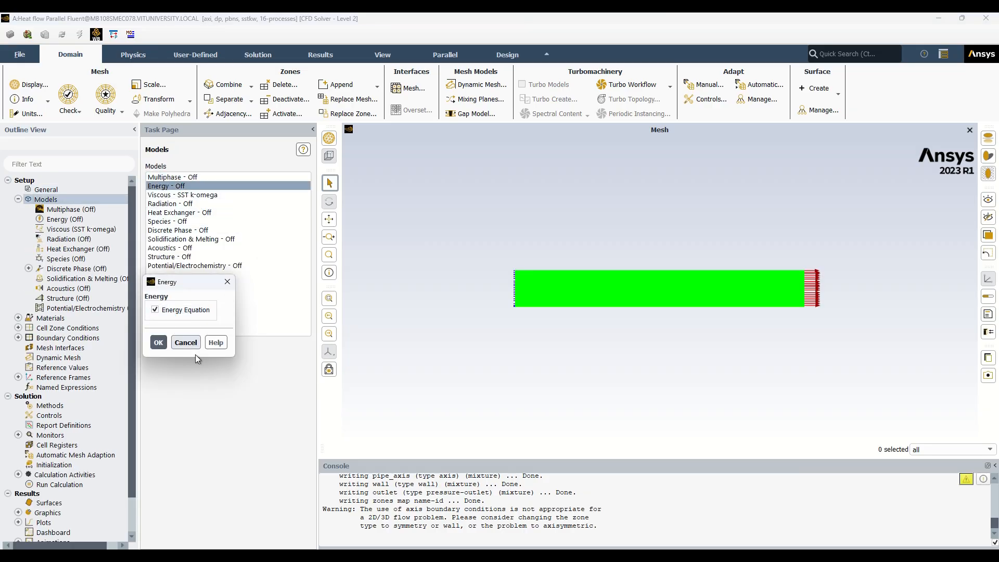
left_click(159, 343)
Set the viscous model to Standard k-epsilon (2 eqn) with Standard Wall Functions.
double_click(188, 194)
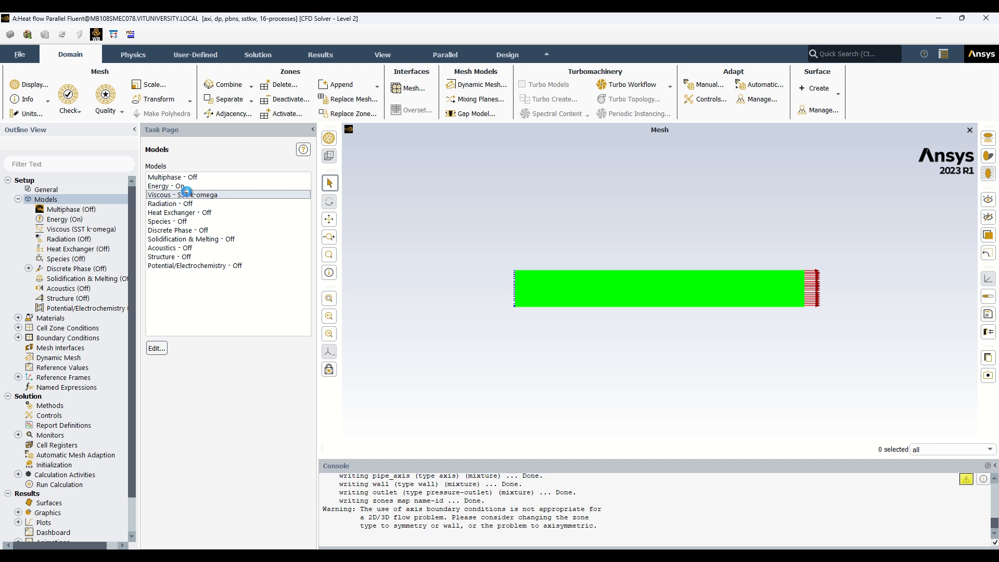
left_click(384, 176)
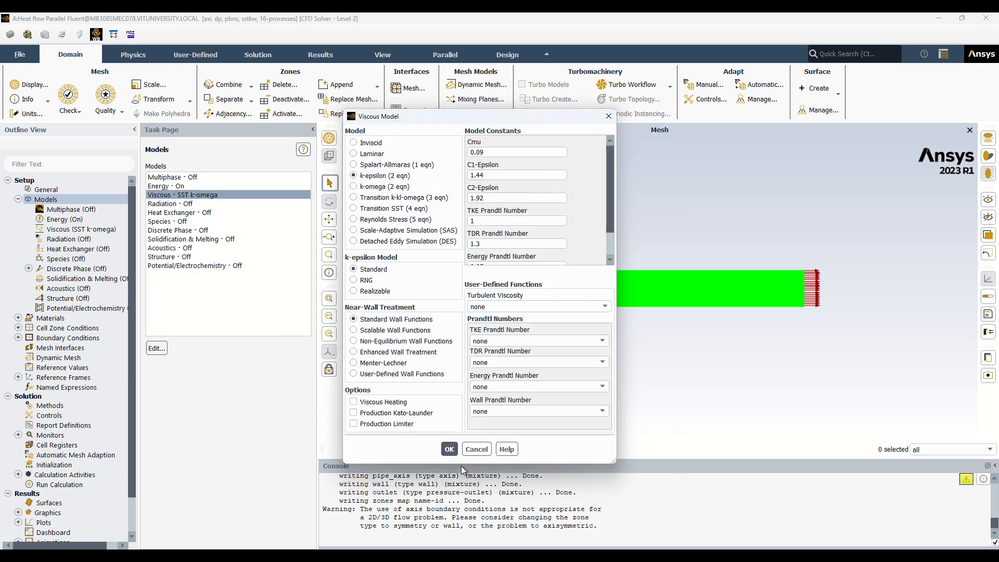
left_click(450, 450)
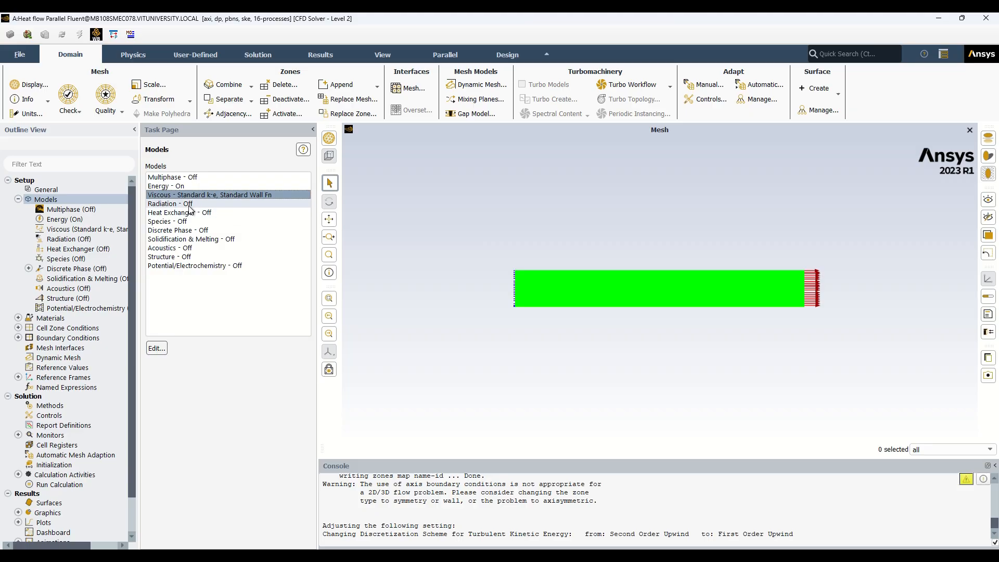
Open the Species model settings and enable Species Transport.
left_click(195, 222)
left_click(195, 222)
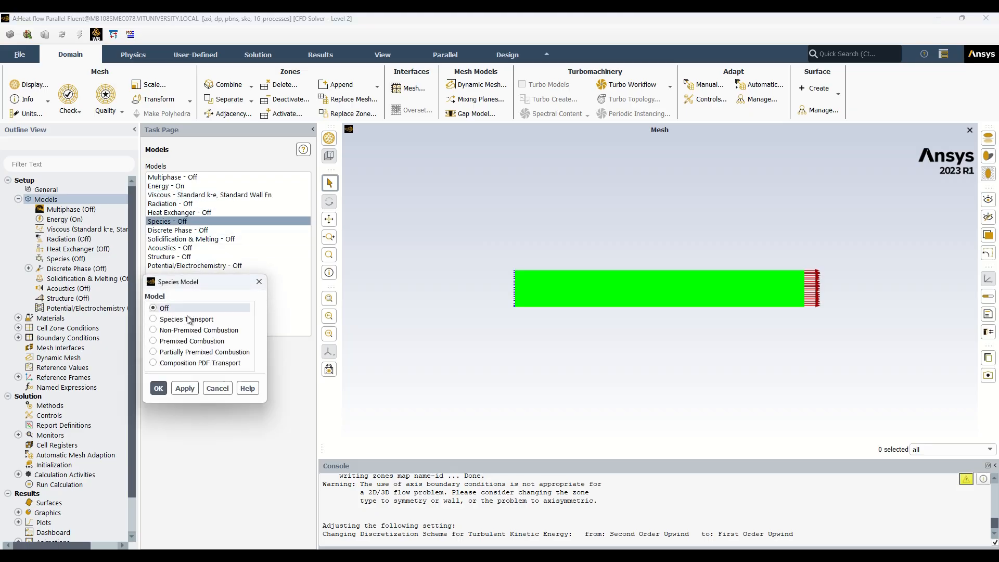
left_click(153, 319)
left_click(156, 393)
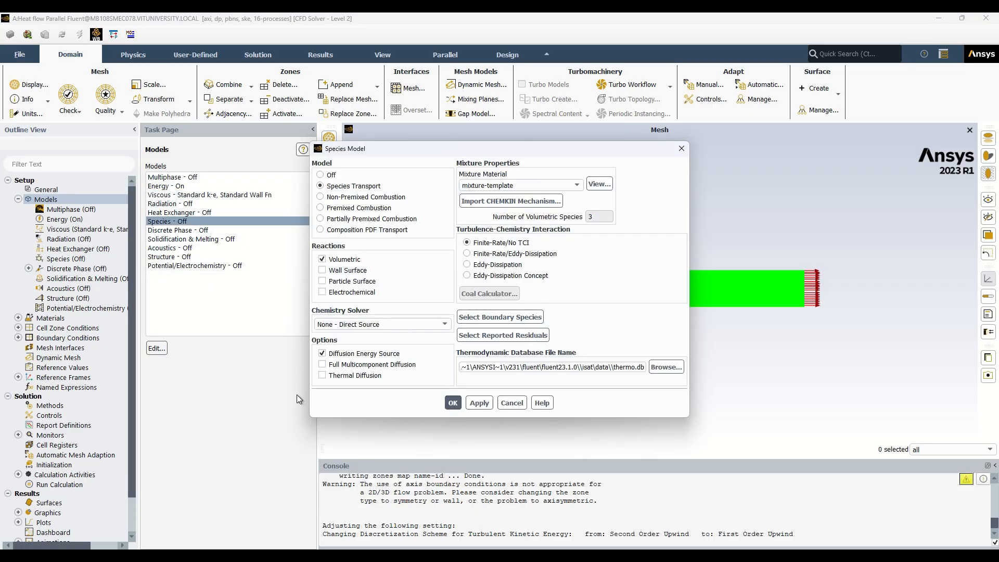
Set the mixture material to methane-air with Eddy-Dissipation turbulence-chemistry interaction, and accept the species model settings.
left_click(520, 185)
scroll(490, 227, "down", 3)
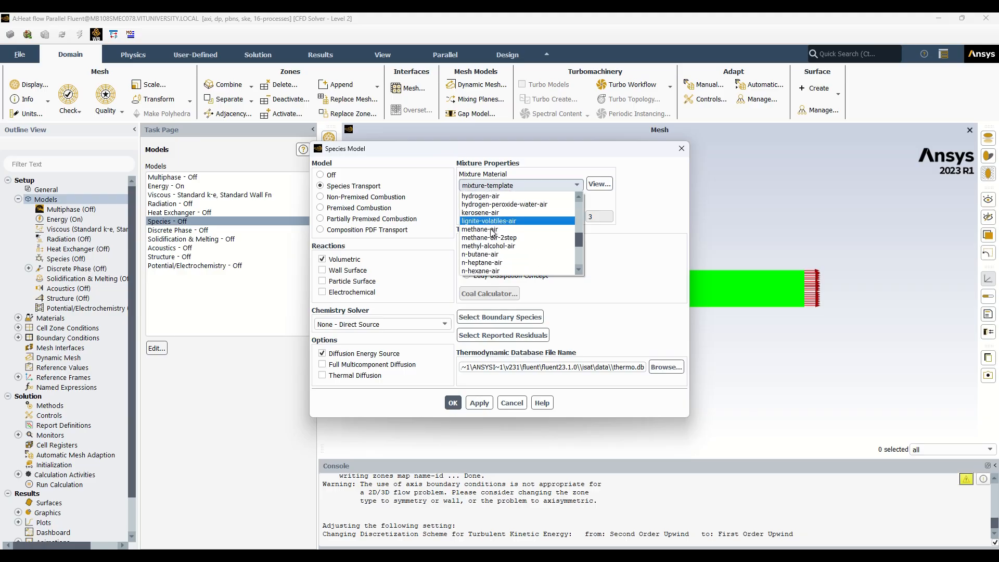
left_click(483, 254)
left_click(468, 265)
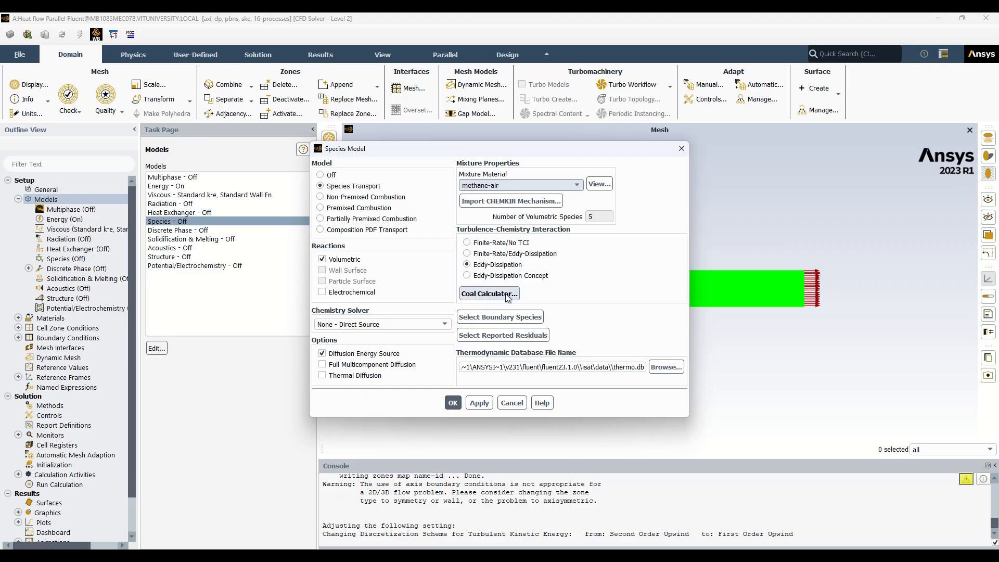
left_click(475, 401)
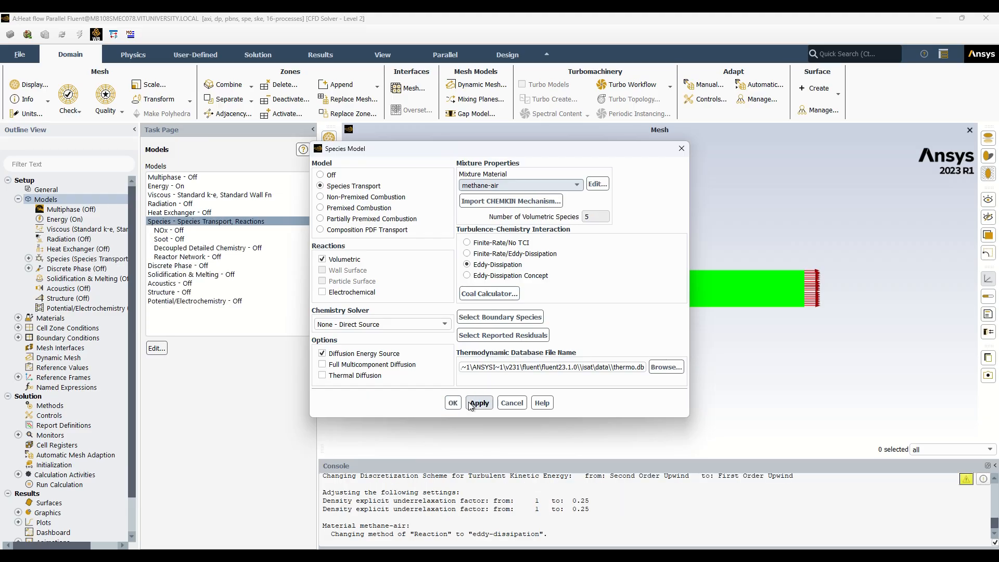
left_click(452, 403)
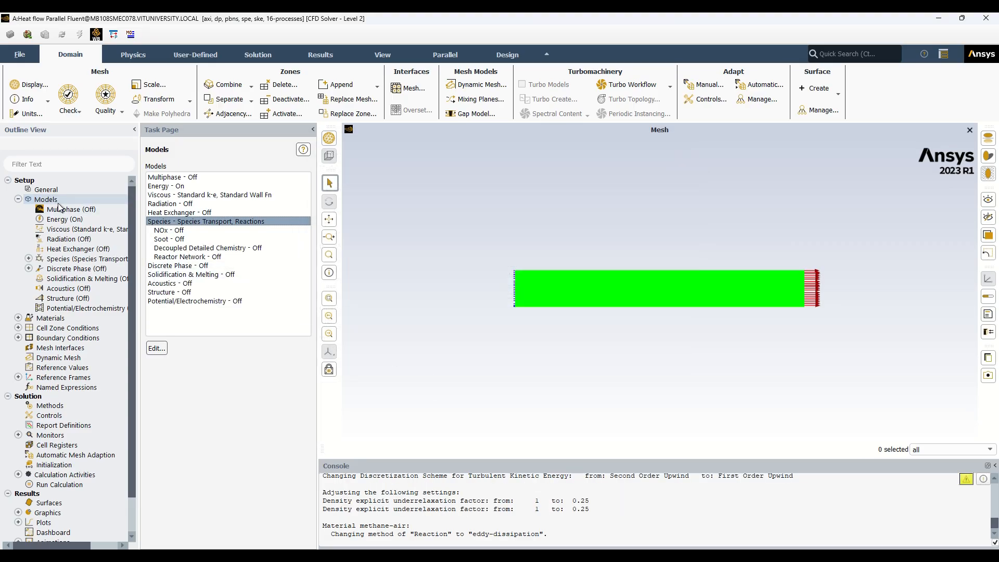
Expand the boundary conditions in the outline and open the air_inlet velocity inlet for editing.
scroll(84, 271, "down", 2)
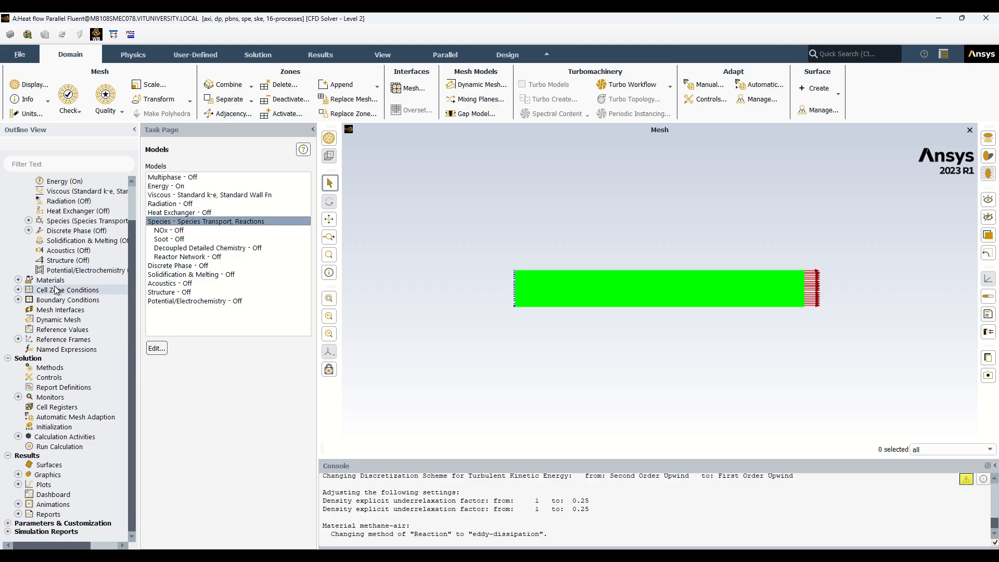
left_click(19, 280)
scroll(35, 291, "down", 1)
scroll(36, 291, "down", 1)
left_click(18, 280)
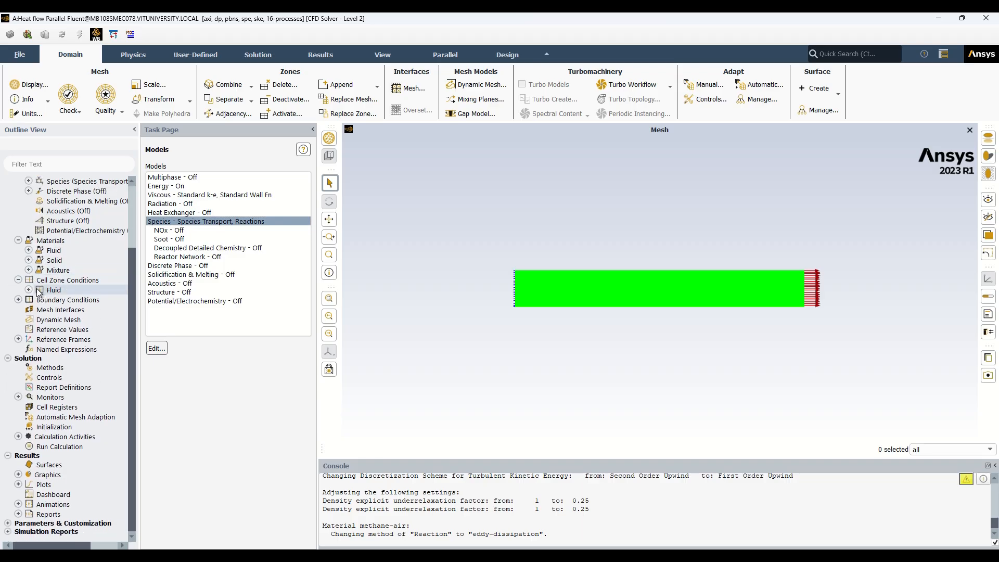
left_click(18, 300)
left_click(33, 300)
left_click(29, 309)
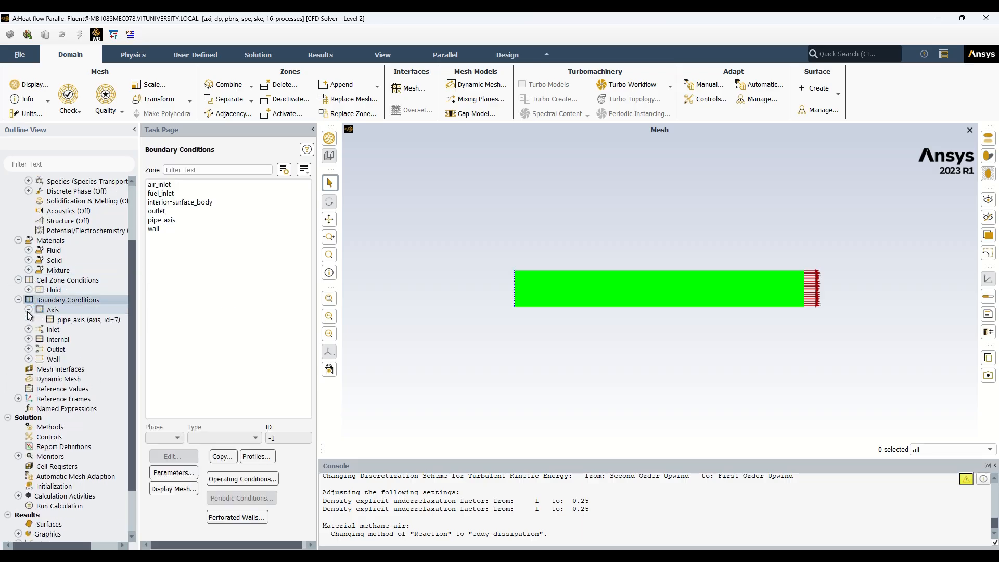
left_click(28, 330)
left_click(52, 341)
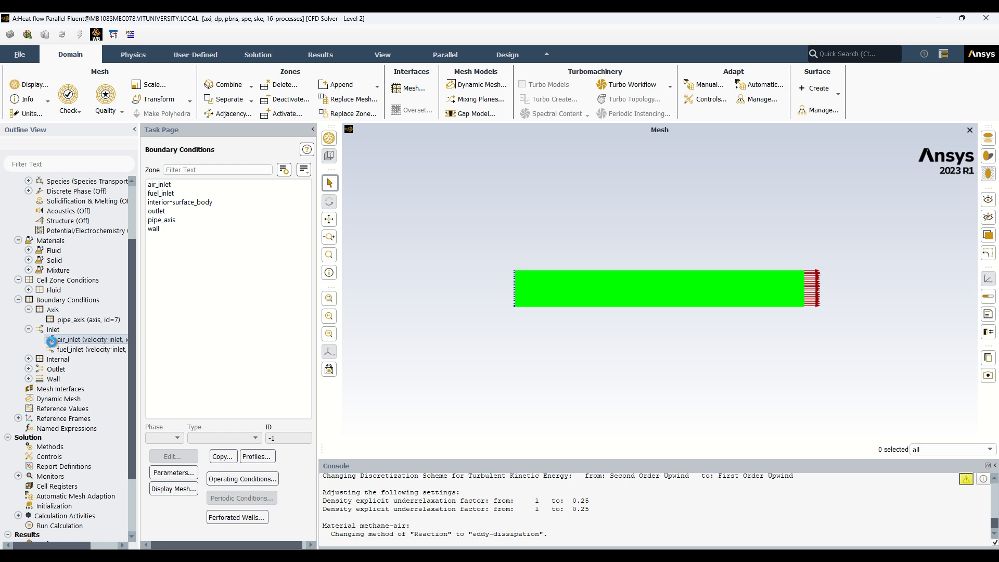
double_click(59, 339)
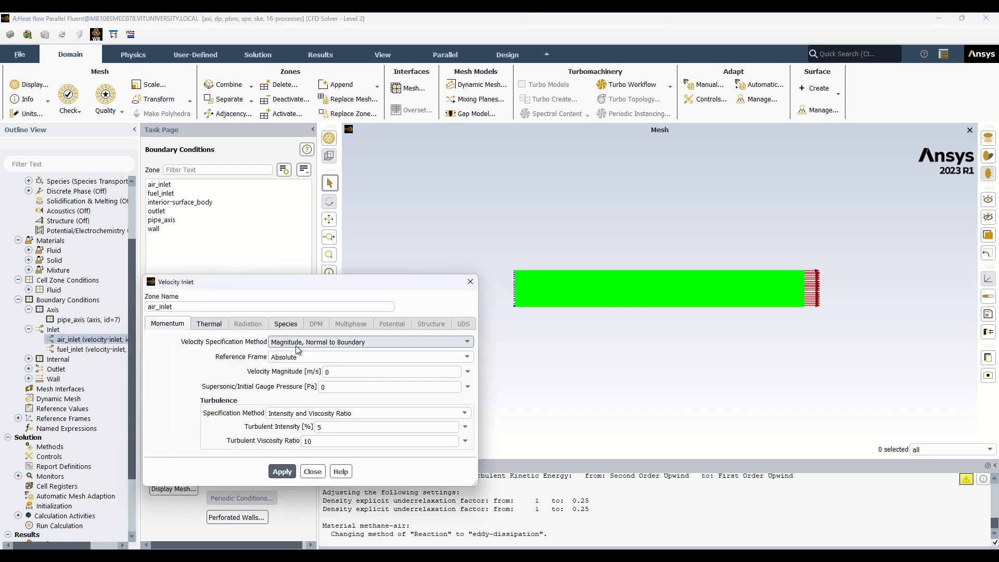
Look up the air inlet values on the PowerPoint presentation's Boundary Conditions slide and set the air_inlet velocity magnitude to 0.5 m/s.
double_click(346, 372)
type("0")
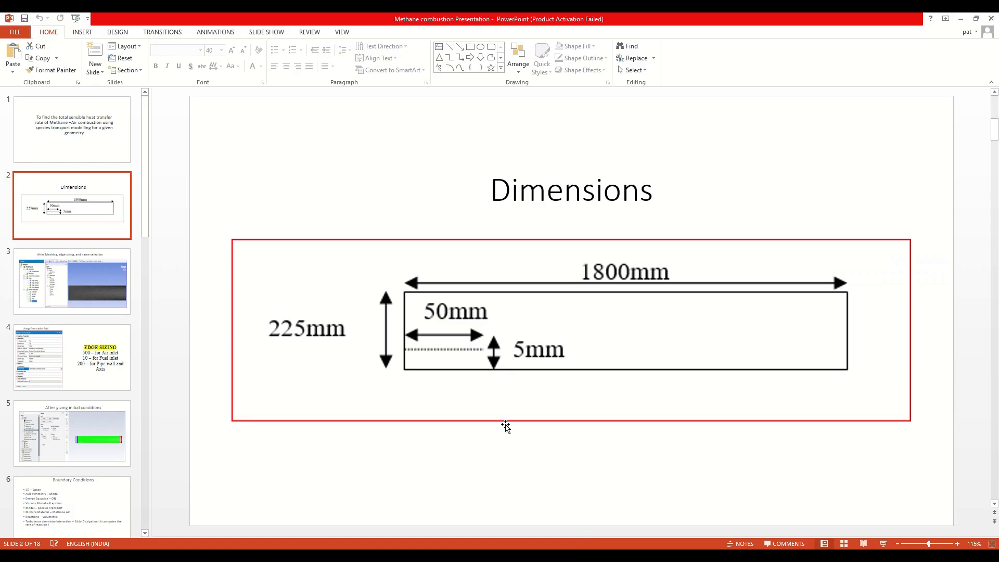
scroll(505, 425, "down", 2)
scroll(505, 424, "up", 1)
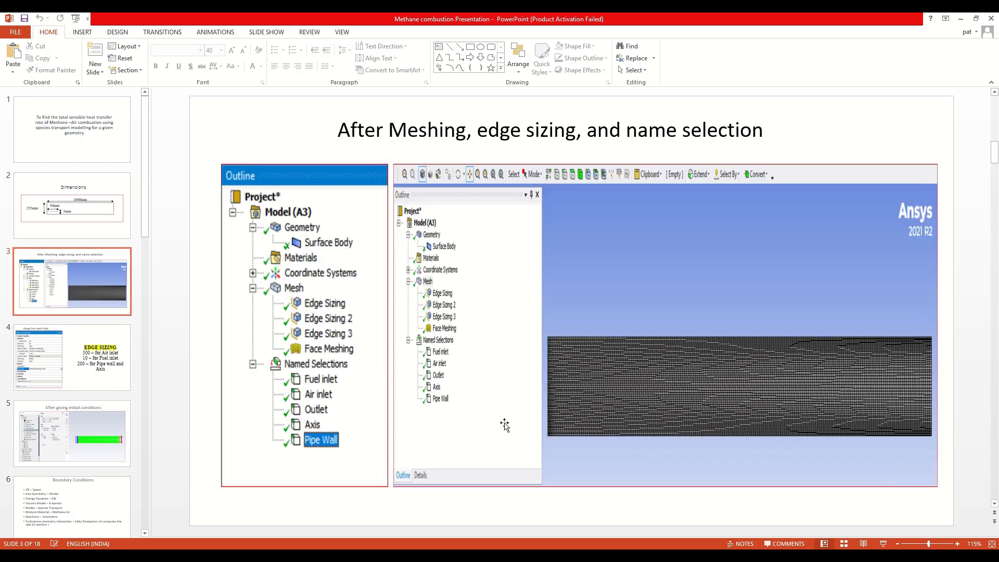
scroll(509, 424, "down", 2)
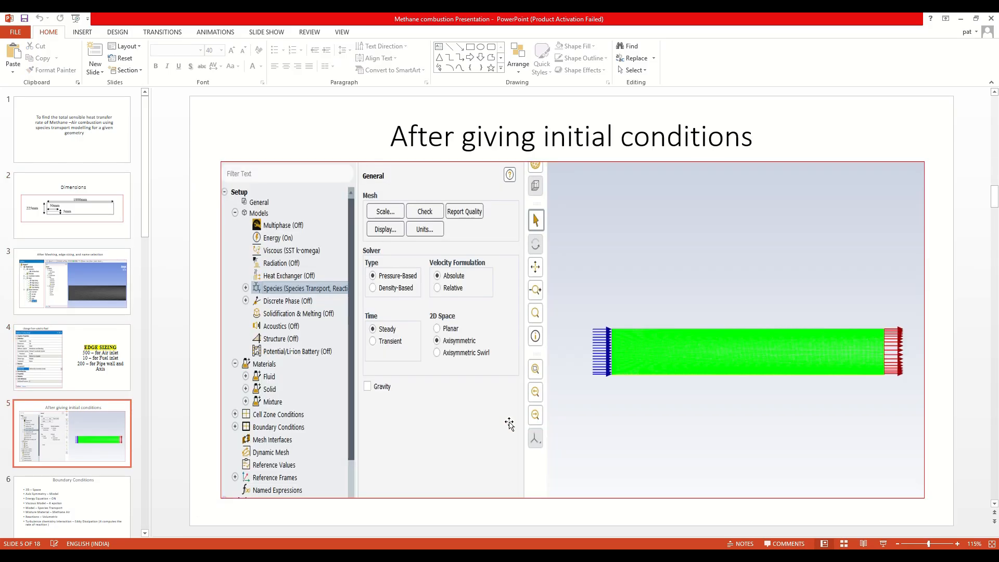
scroll(515, 424, "up", 1)
left_click_drag(646, 291, 788, 391)
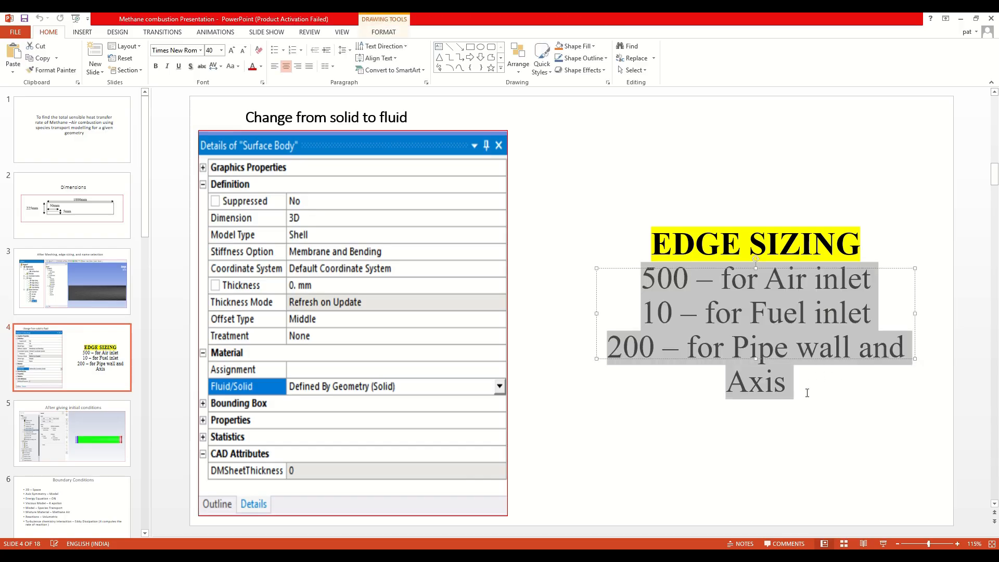
scroll(471, 339, "down", 2)
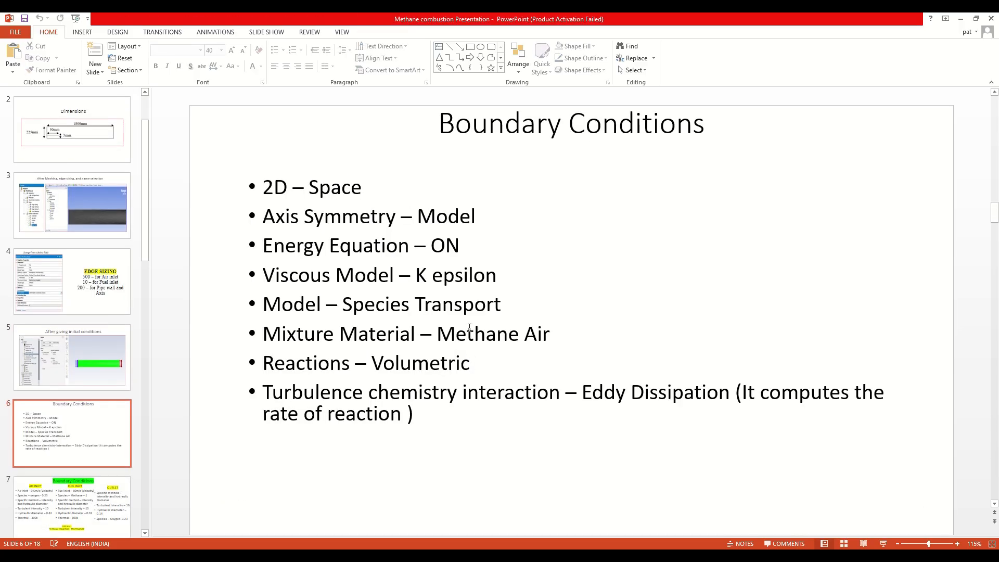
scroll(470, 328, "down", 1)
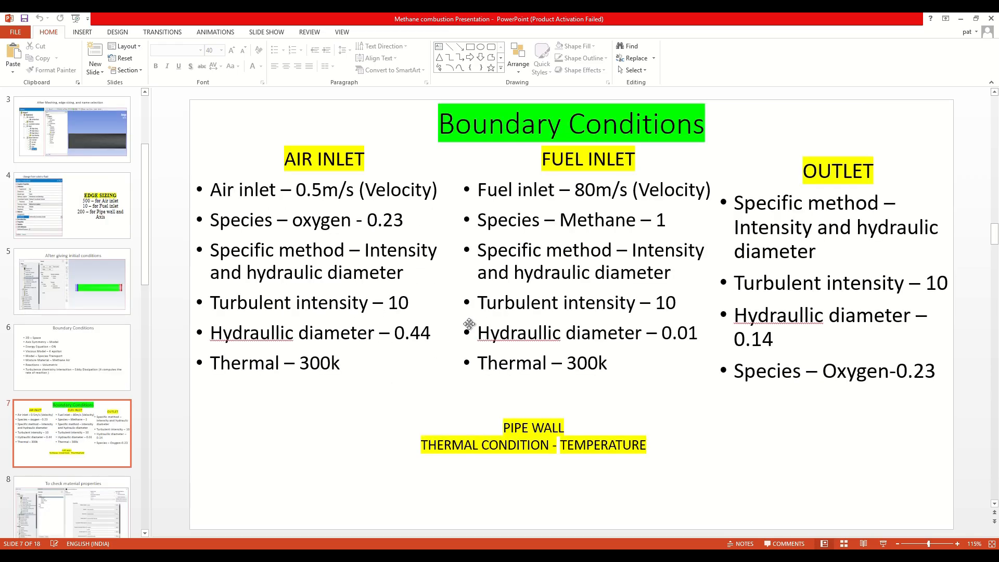
double_click(302, 199)
left_click(398, 302)
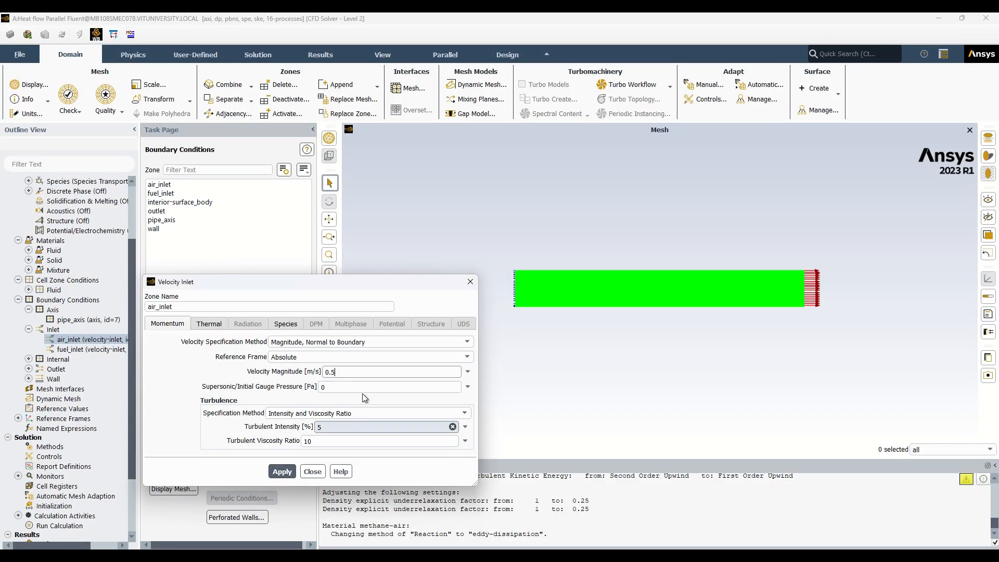
Set air_inlet turbulence to Intensity and Hydraulic Diameter, with 10% intensity and the slide's hydraulic diameter of 0.44 m.
left_click(344, 413)
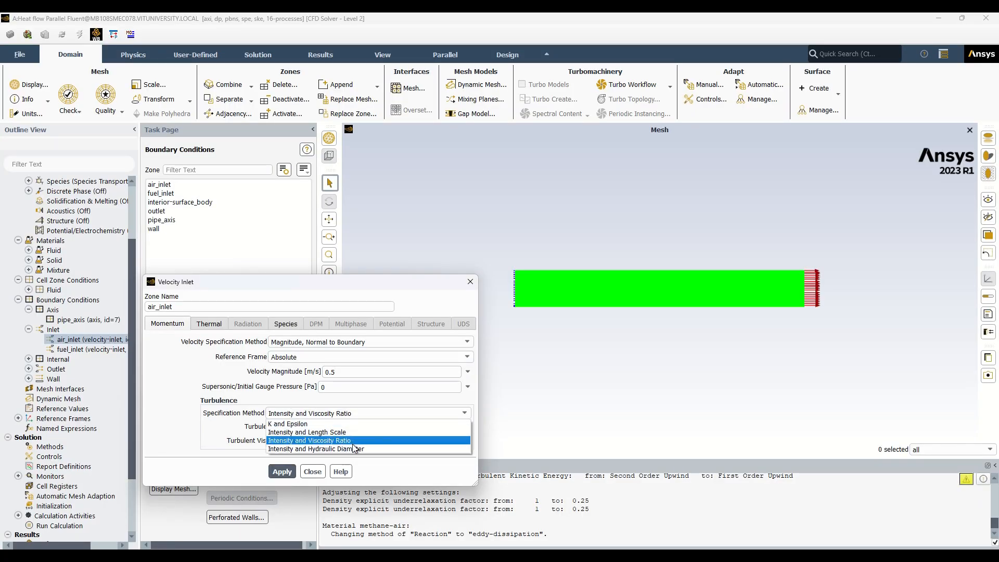
left_click(354, 448)
double_click(317, 428)
type("1")
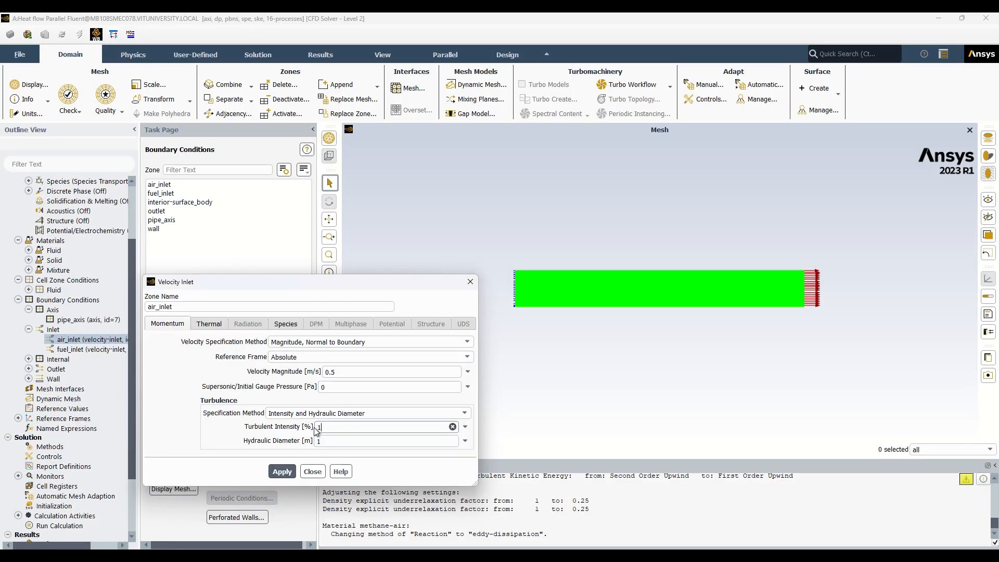
type("0")
key("Tab")
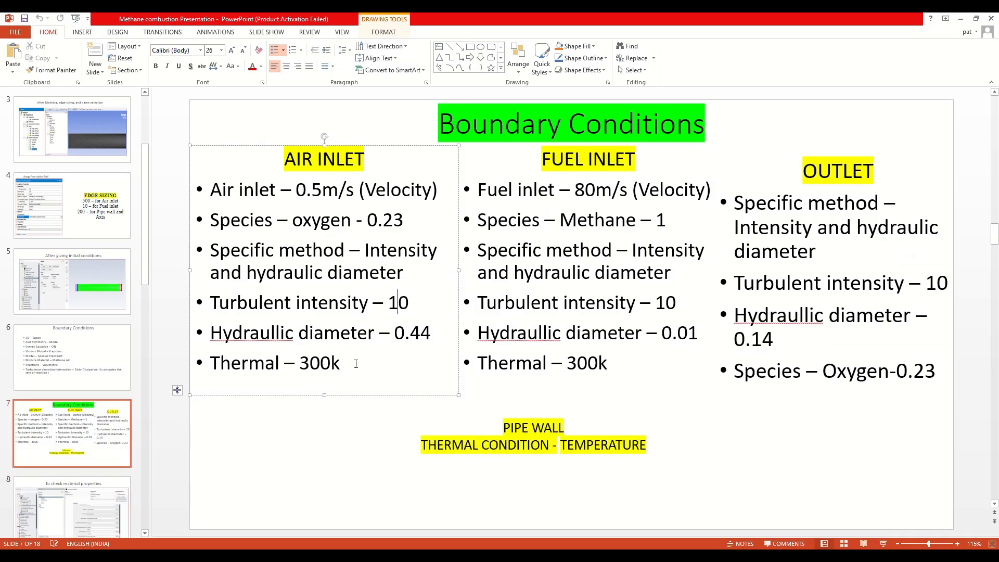
left_click_drag(436, 333, 396, 333)
key("alt+Tab")
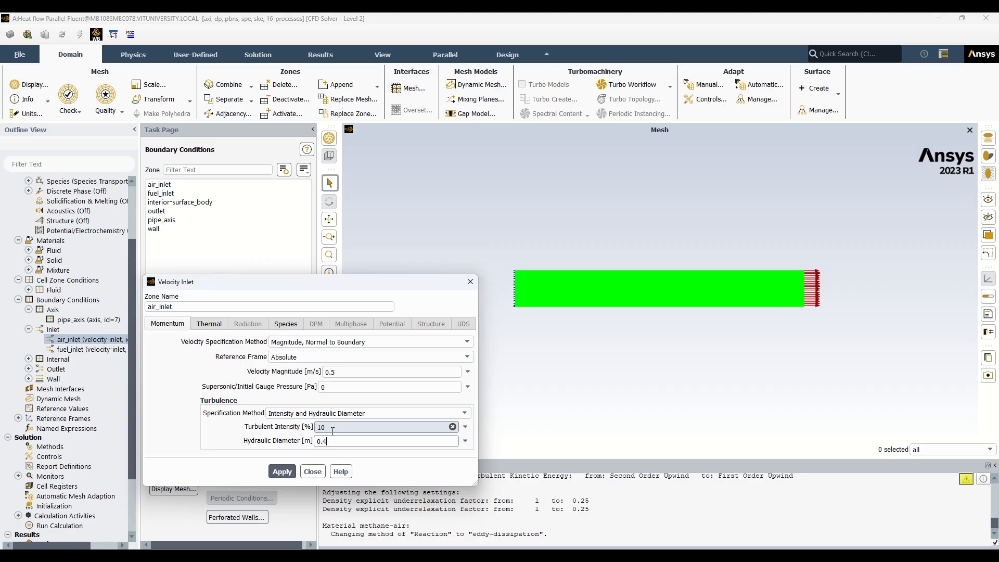
Set the o2 species mass fraction of air_inlet to 0.23 and recheck its momentum values.
left_click(208, 324)
left_click(285, 324)
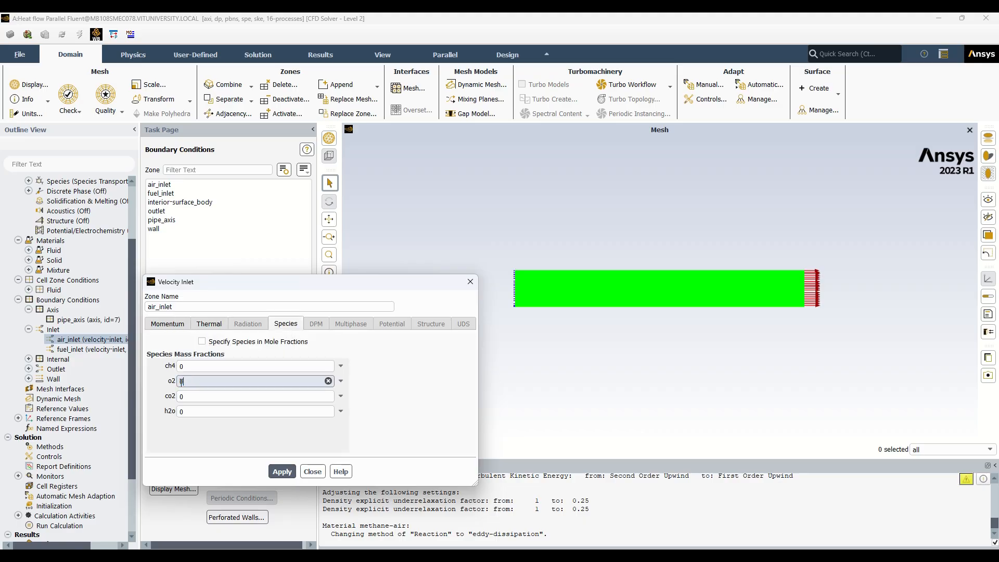
left_click(202, 378)
type("0.23")
left_click(178, 326)
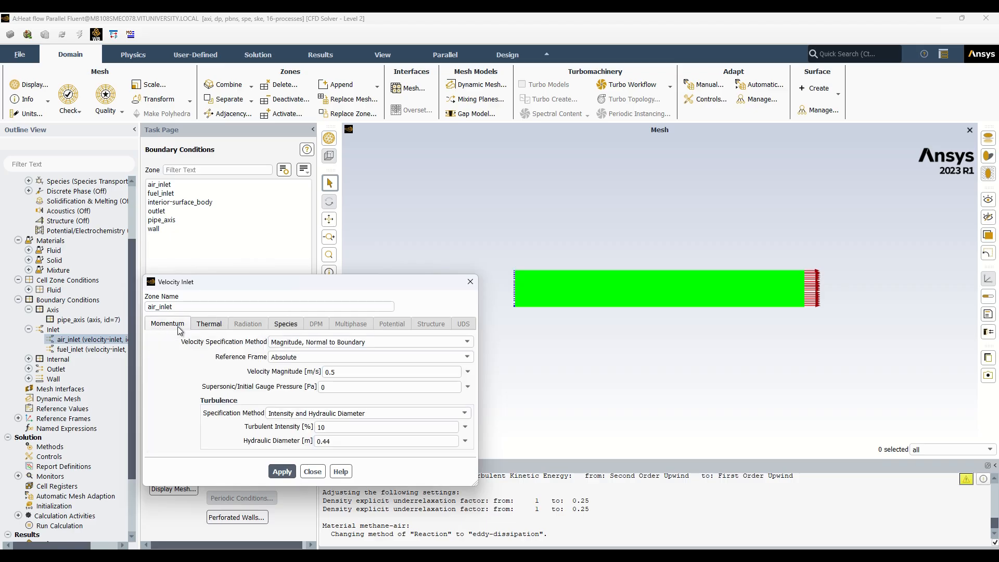
left_click(287, 324)
Switch to the PowerPoint presentation and review the air inlet's species, turbulence and thermal values, then return to Fluent.
key("alt+Tab")
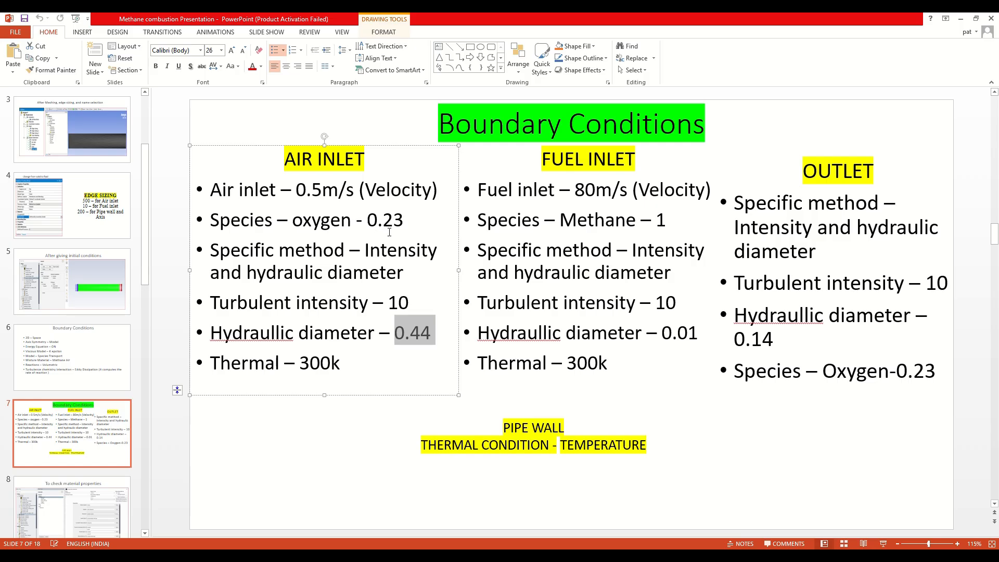
left_click_drag(408, 220, 211, 220)
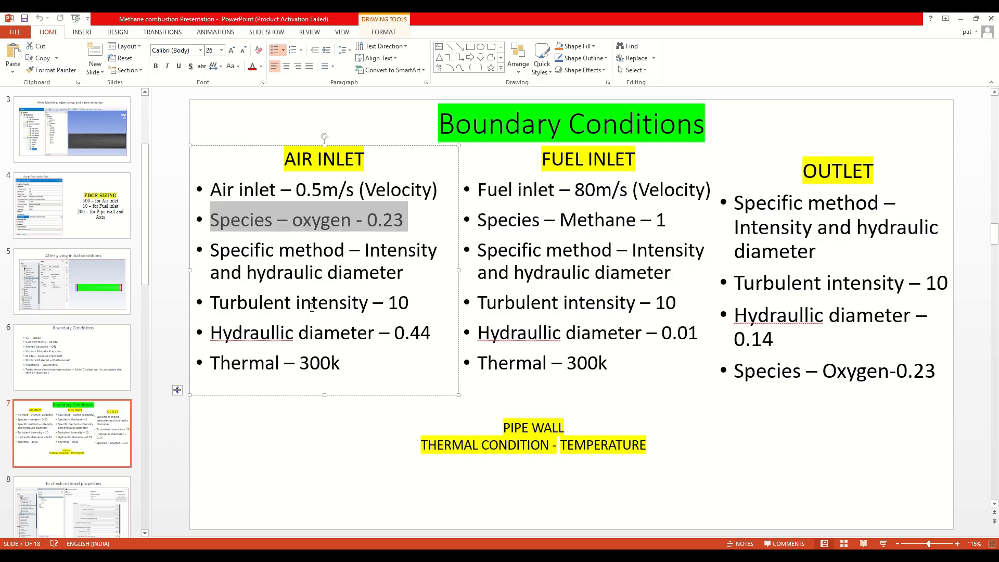
left_click_drag(405, 272, 258, 255)
left_click_drag(408, 304, 210, 304)
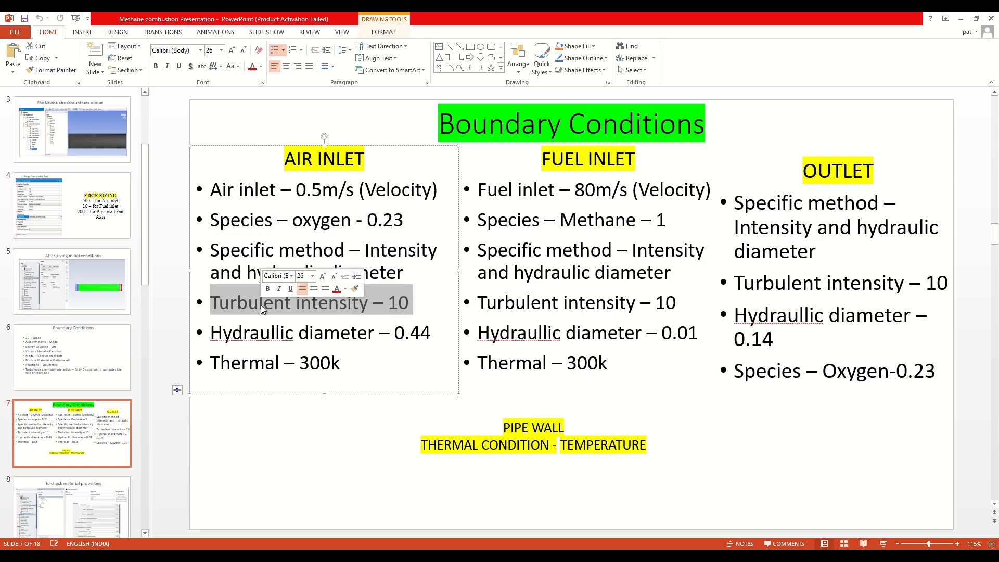
left_click_drag(343, 364, 210, 364)
left_click(347, 366)
left_click_drag(347, 367, 175, 344)
key("alt+Tab")
Check the thermal setting of air_inlet, then apply the boundary settings and close the dialog.
left_click(208, 324)
left_click(237, 385)
left_click(282, 472)
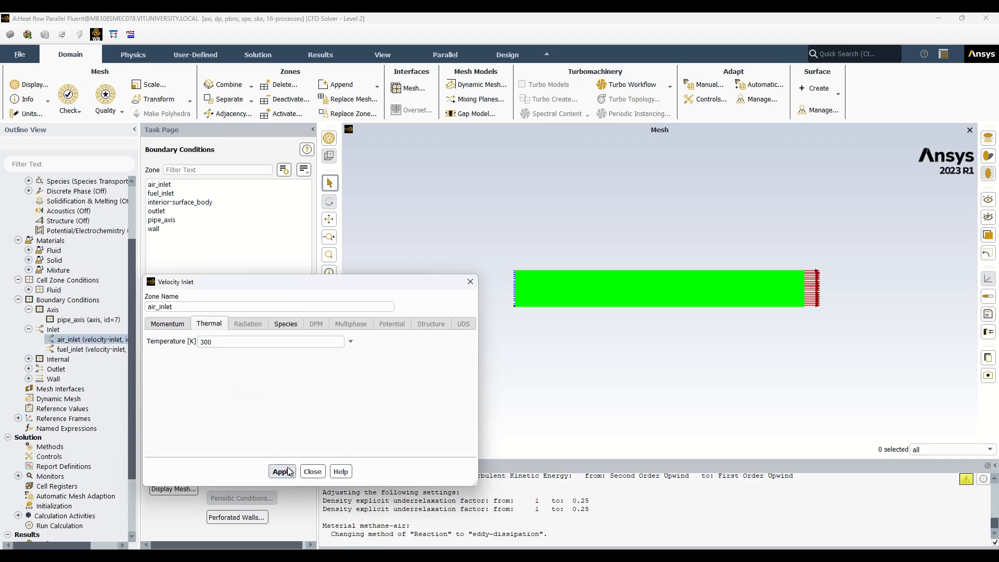
left_click(312, 471)
Open the fuel_inlet velocity inlet and set its velocity magnitude to the 80 m/s given on the presentation slide.
double_click(79, 349)
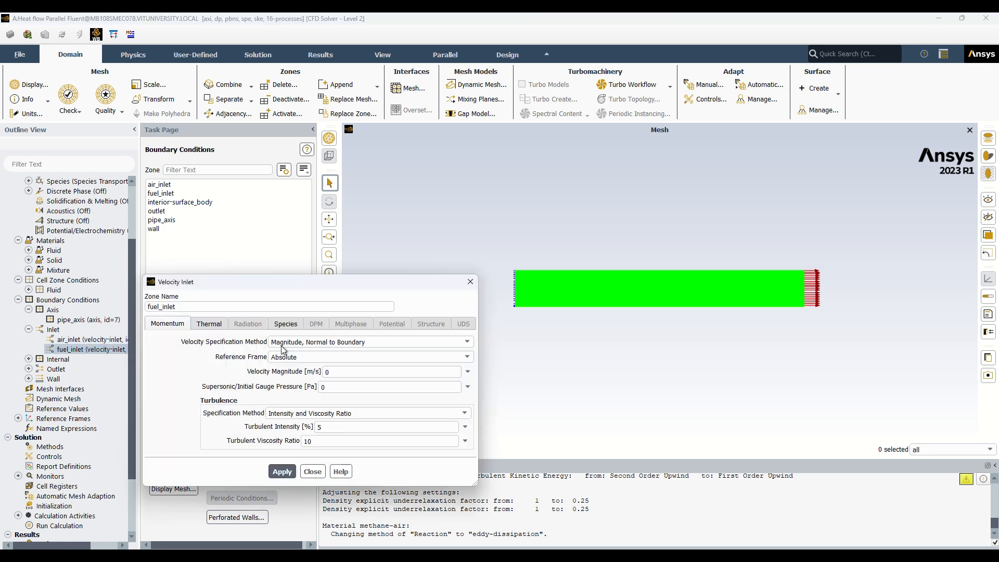
double_click(331, 372)
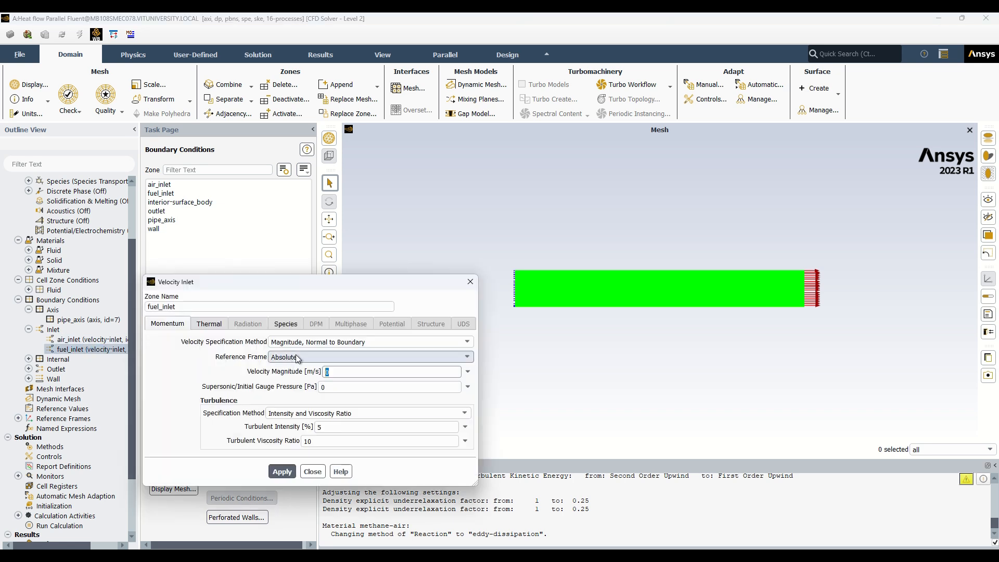
key("alt+Tab")
left_click_drag(704, 192, 576, 191)
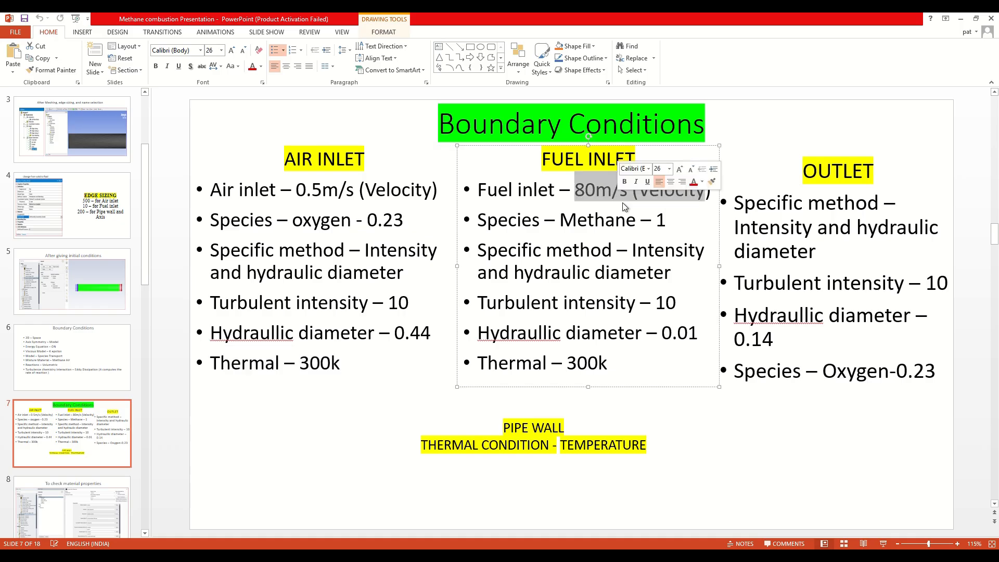
left_click_drag(687, 246, 649, 244)
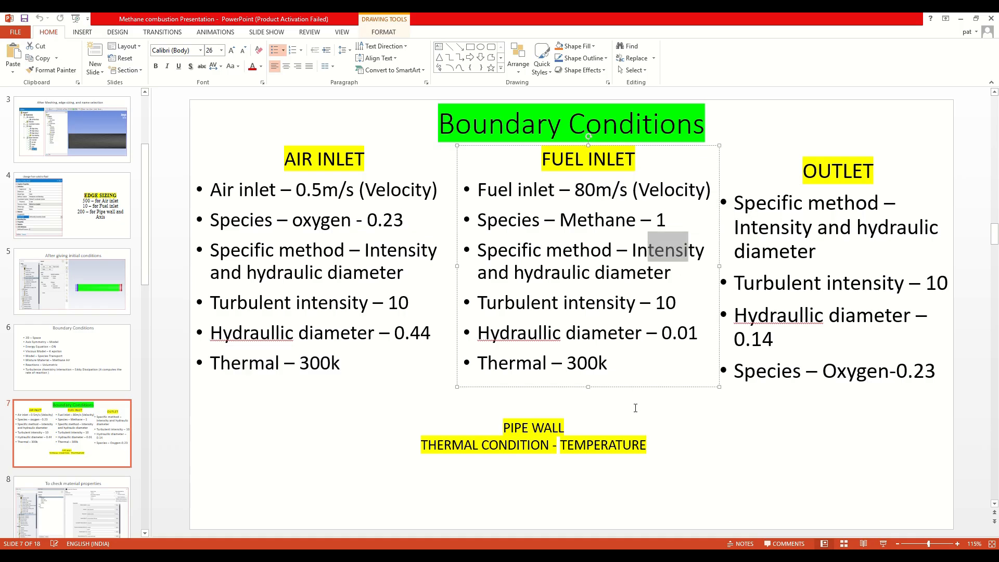
key("alt+Tab")
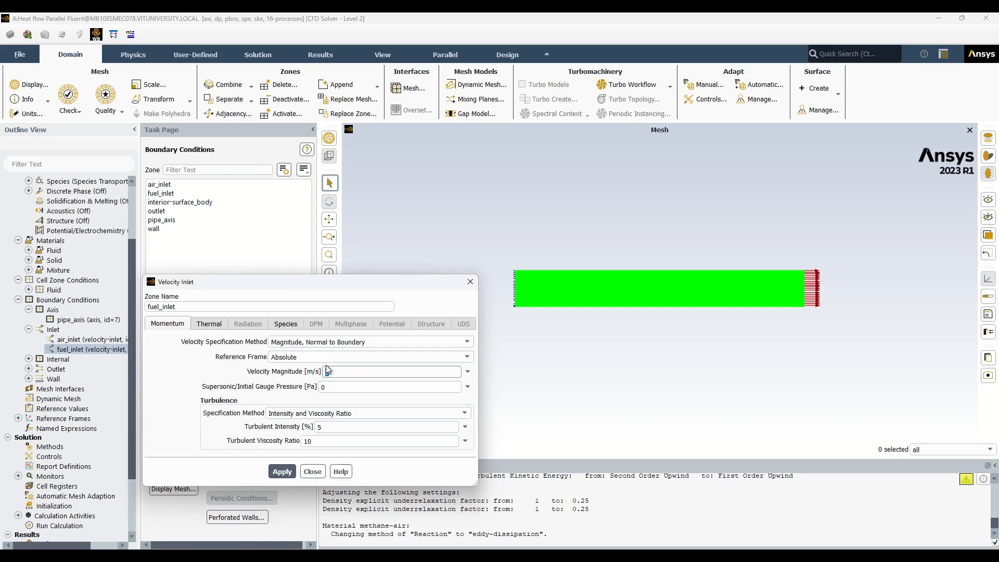
Set fuel_inlet turbulence to Intensity and Hydraulic Diameter, with 10% intensity and a 0.01 m hydraulic diameter.
left_click(350, 413)
left_click(344, 446)
double_click(340, 428)
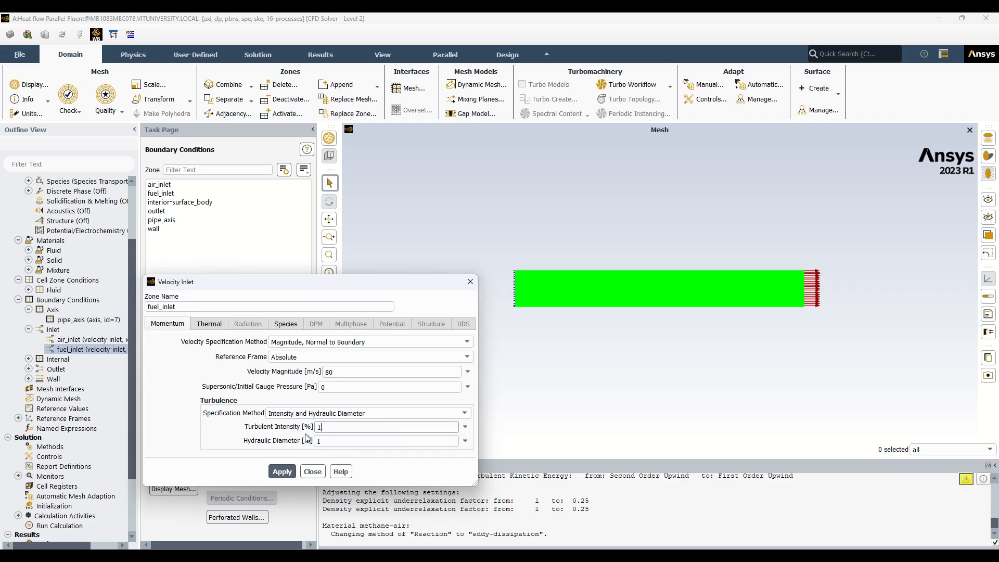
type("10")
key("Tab")
type("0.01")
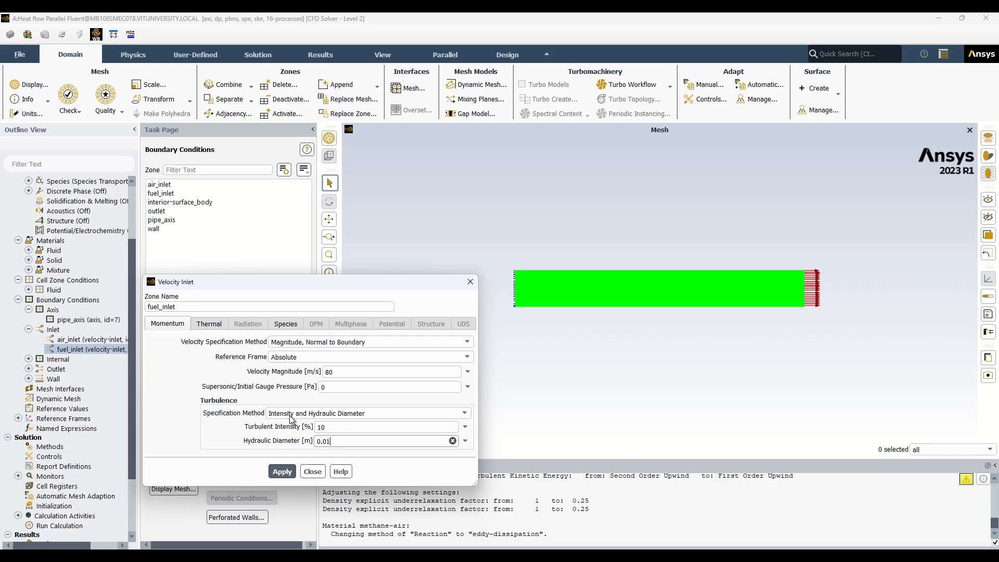
Set the ch4 species mass fraction of fuel_inlet to 1, then apply the settings and close the dialog.
left_click(209, 325)
left_click(286, 324)
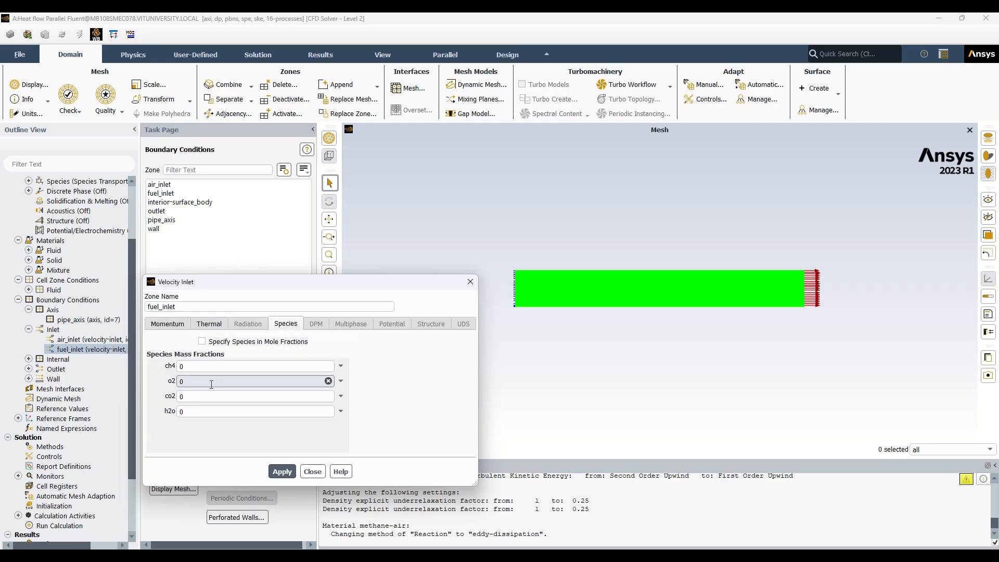
left_click_drag(198, 369, 150, 370)
key("BackSpace")
type("1")
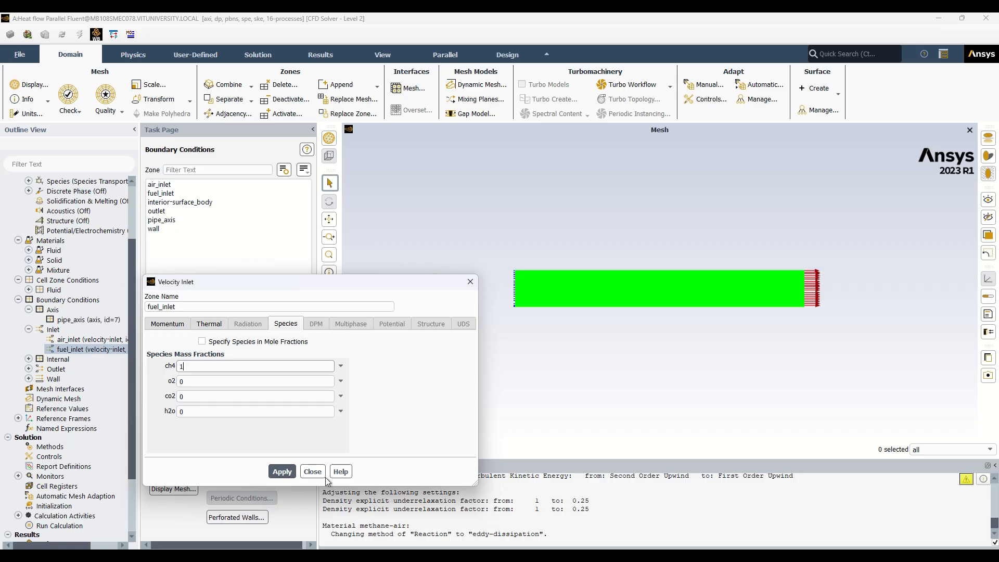
left_click(281, 471)
left_click(312, 471)
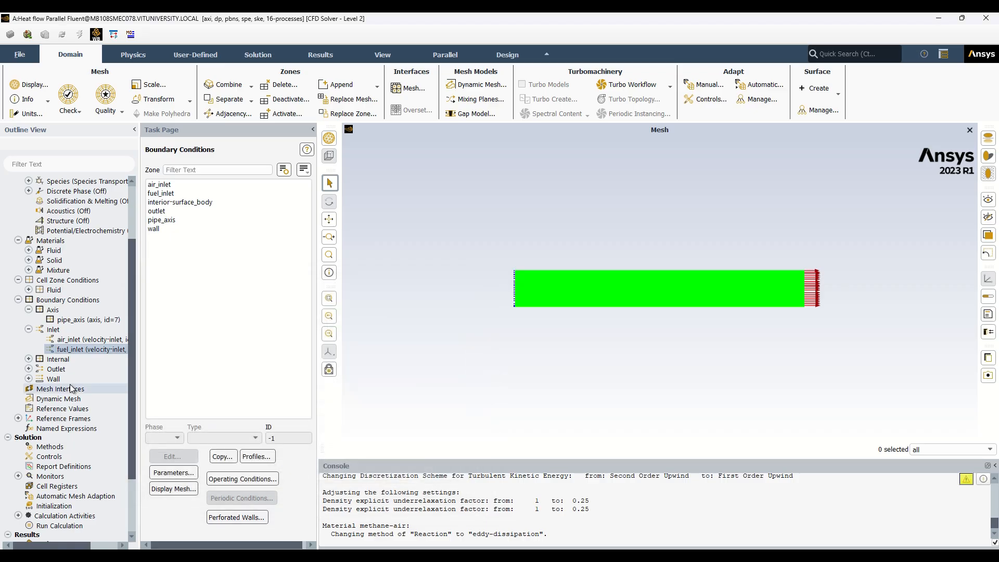
Open the outlet pressure-outlet boundary and change its turbulence specification method to Intensity and Hydraulic Diameter.
scroll(42, 361, "down", 2)
double_click(55, 310)
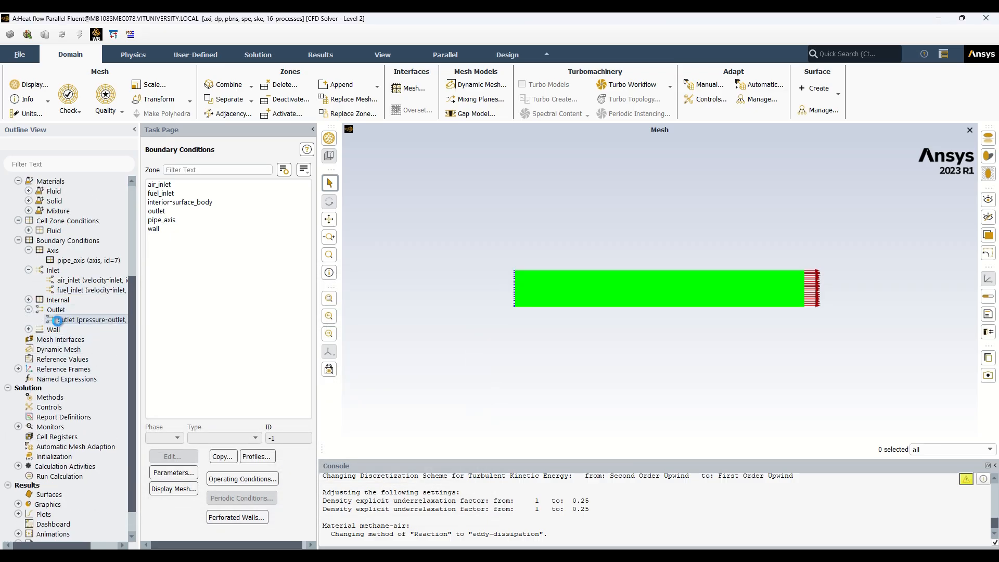
double_click(57, 320)
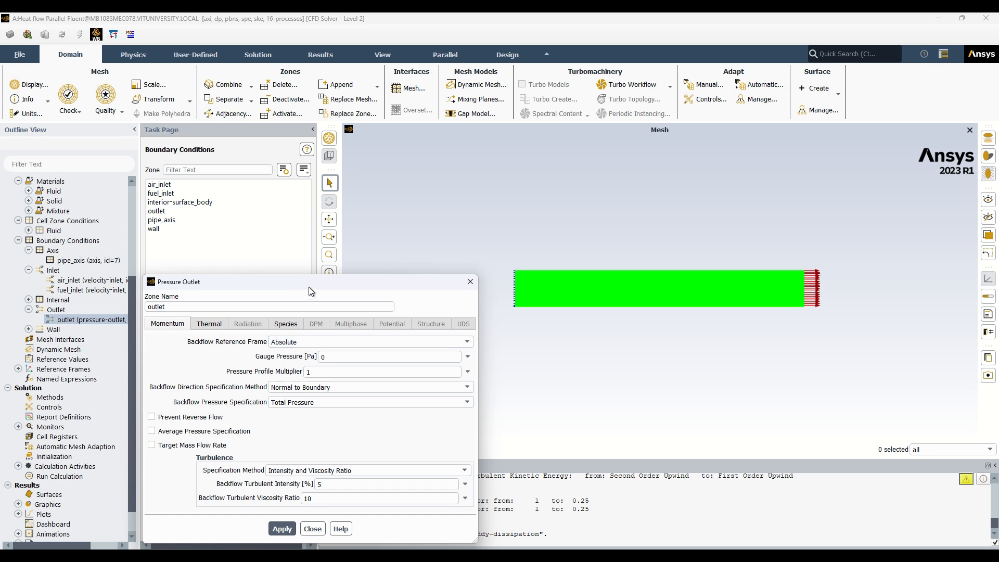
left_click_drag(308, 286, 301, 221)
left_click(320, 409)
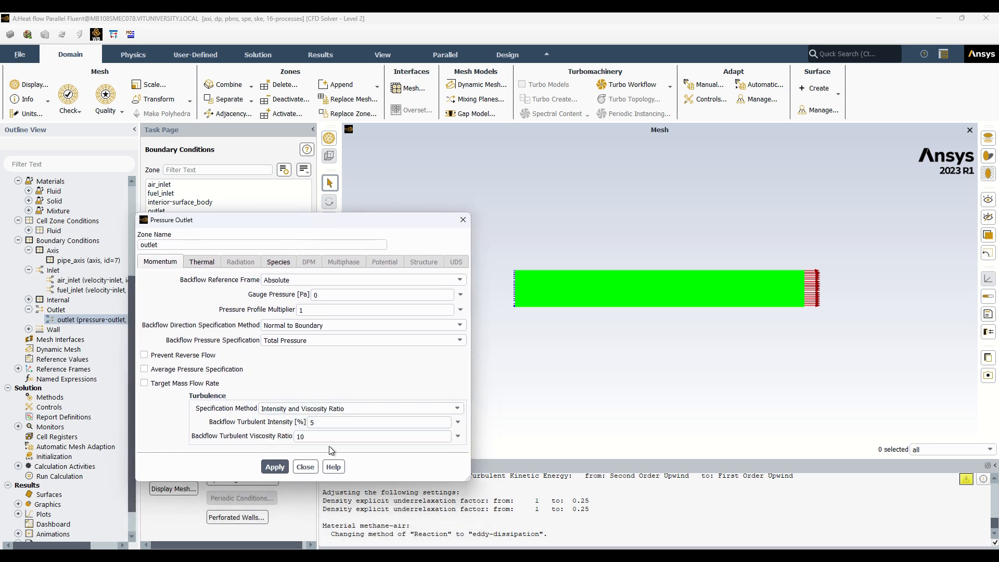
left_click(328, 451)
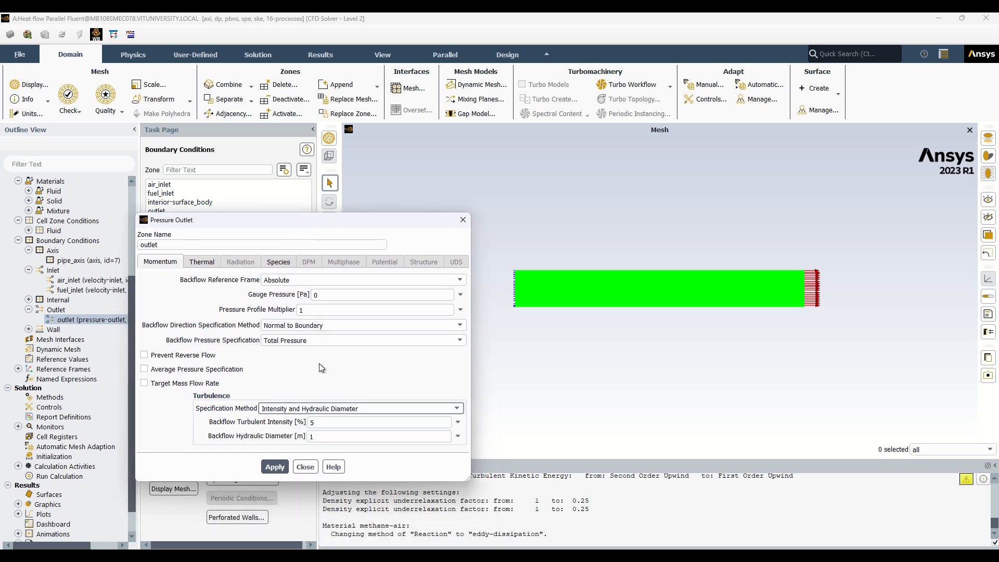
Switch to the PowerPoint presentation, review the outlet's turbulence method, intensity and hydraulic diameter, and return to Fluent.
key("alt+Tab")
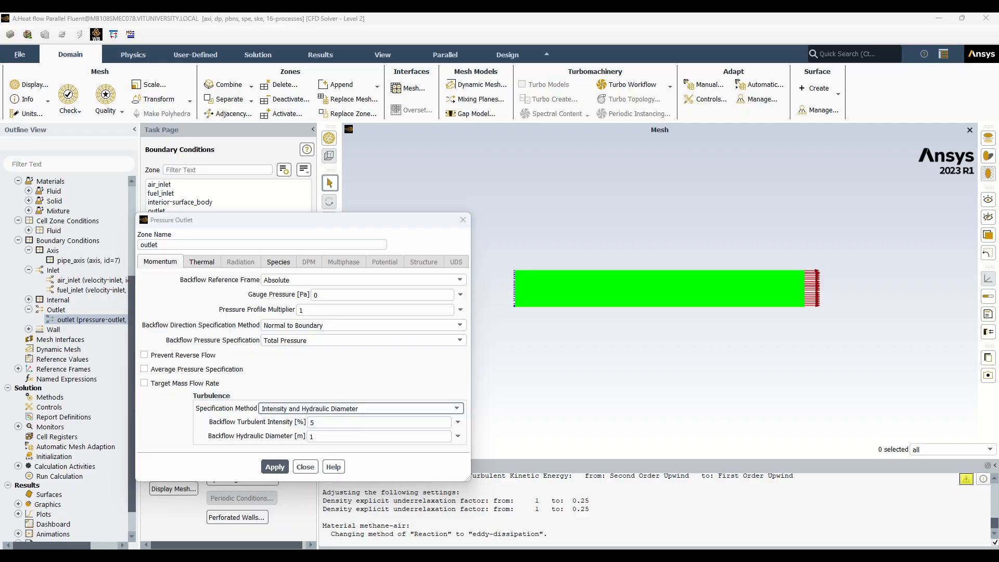
left_click_drag(734, 203, 821, 260)
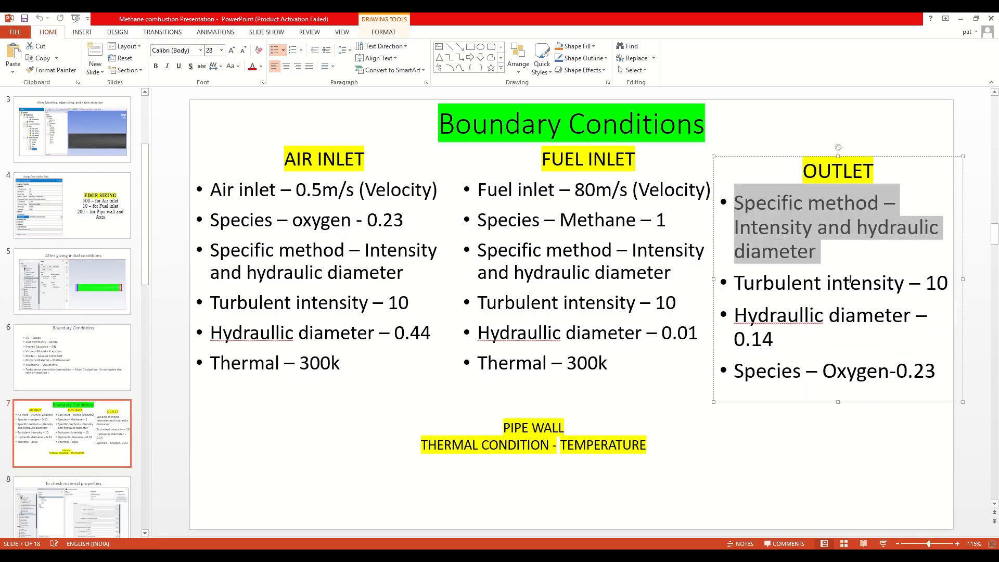
left_click(924, 283)
left_click(775, 338)
double_click(774, 338)
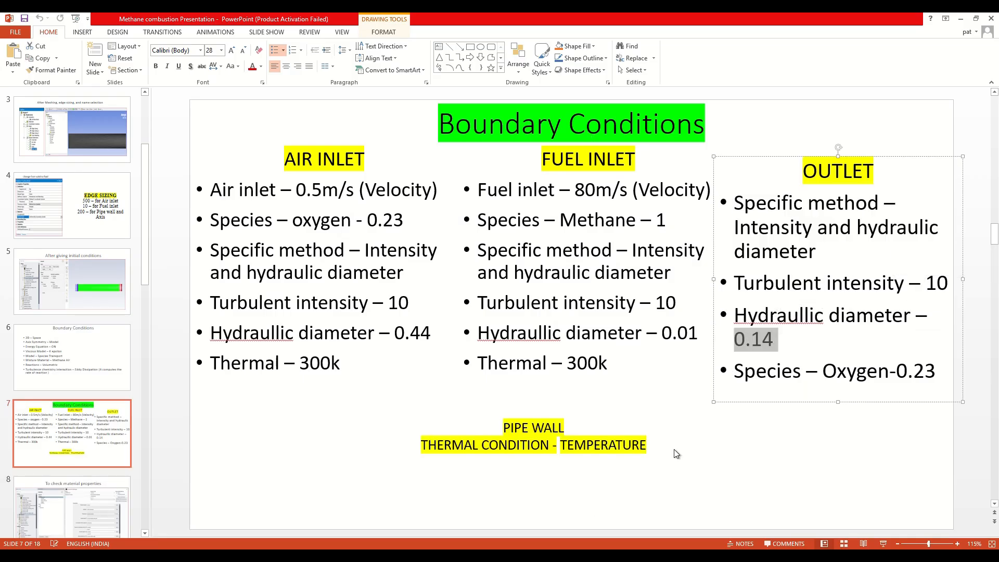
key("alt+Tab")
Set the outlet's backflow turbulent intensity to 10% and its backflow hydraulic diameter to 0.14 m, keeping Intensity and Hydraulic Diameter.
left_click(323, 409)
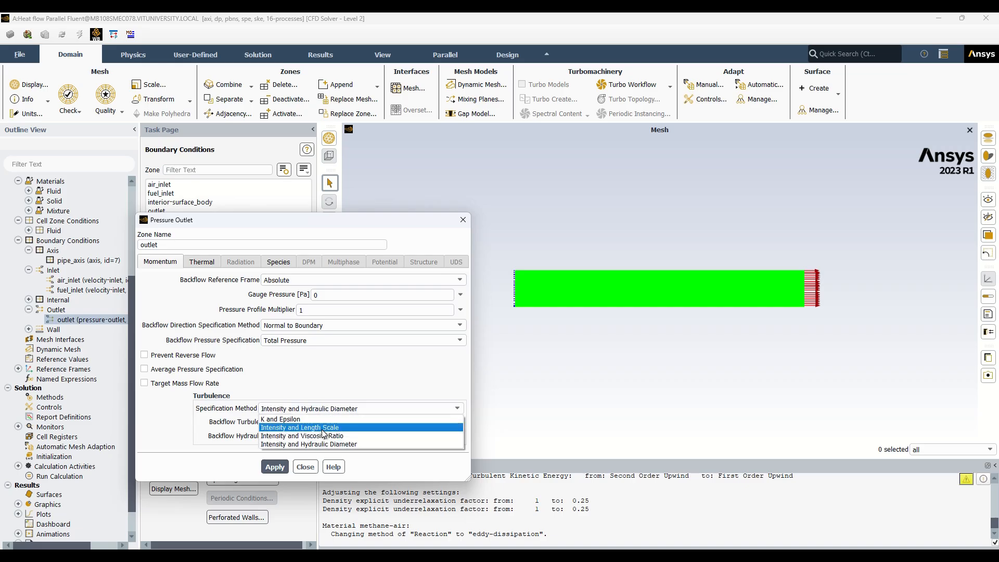
left_click(335, 446)
double_click(308, 423)
type("1")
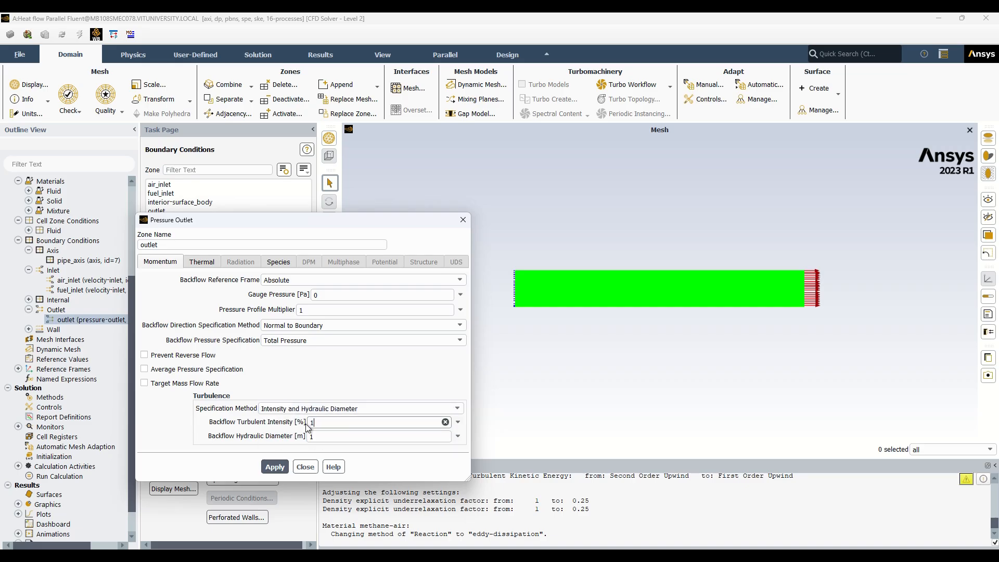
type("0")
key("Tab")
key("BackSpace")
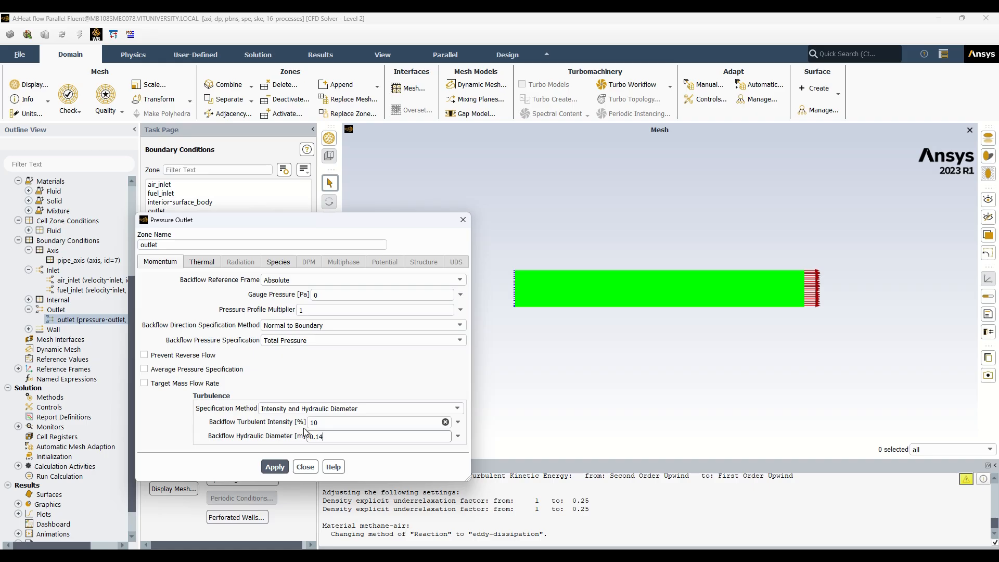
Set the outlet's backflow o2 mass fraction to the 0.23 given on the presentation slide, then apply and close the dialog.
left_click(202, 262)
left_click(278, 262)
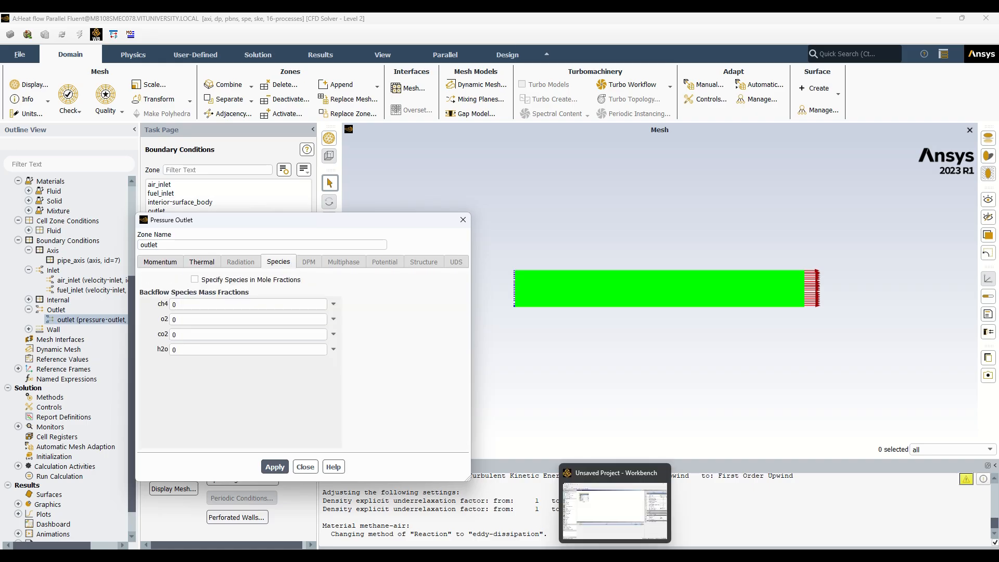
left_click(640, 555)
left_click_drag(954, 362, 805, 427)
left_click(706, 555)
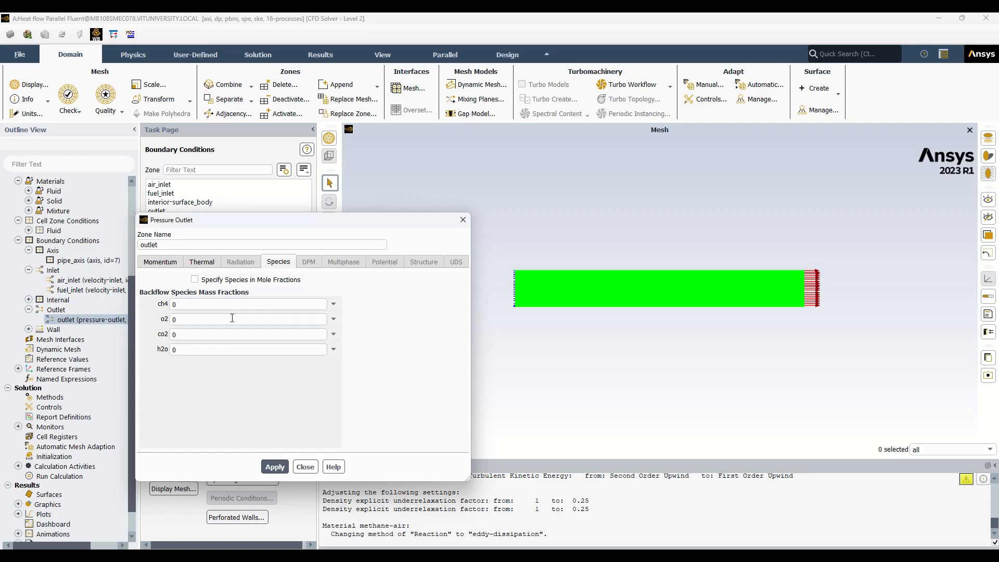
left_click_drag(182, 321, 169, 322)
left_click(274, 468)
left_click(305, 466)
Choose the Coupled pressure-velocity scheme and the Global Time Step pseudo time method in the solution methods.
scroll(89, 343, "down", 1)
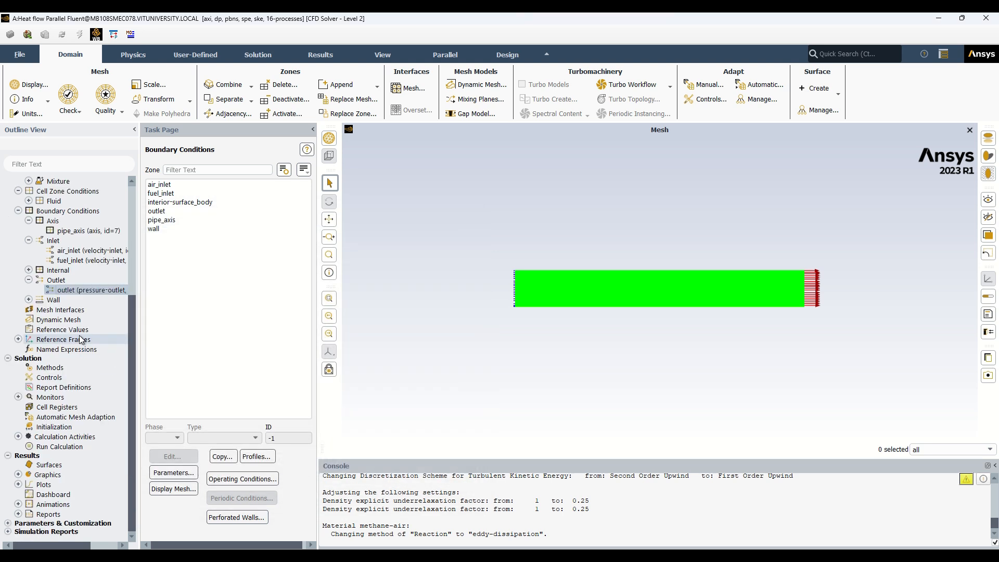
left_click(53, 370)
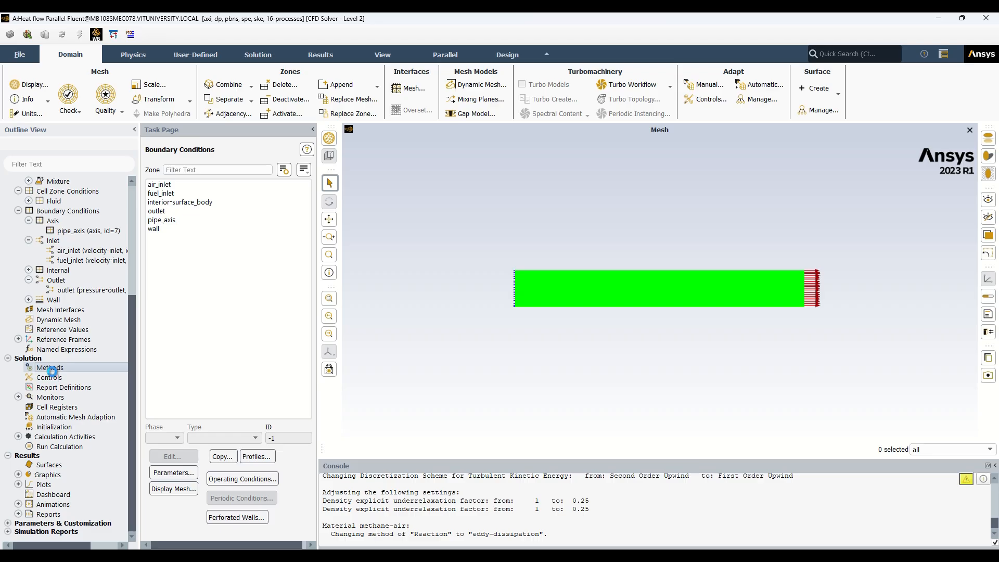
left_click(180, 187)
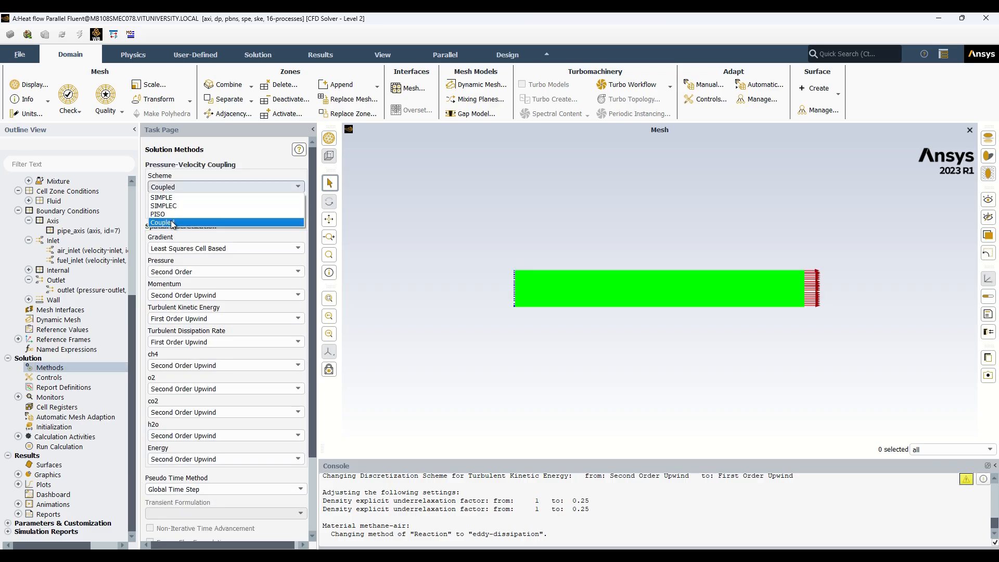
left_click(173, 223)
scroll(201, 226, "down", 3)
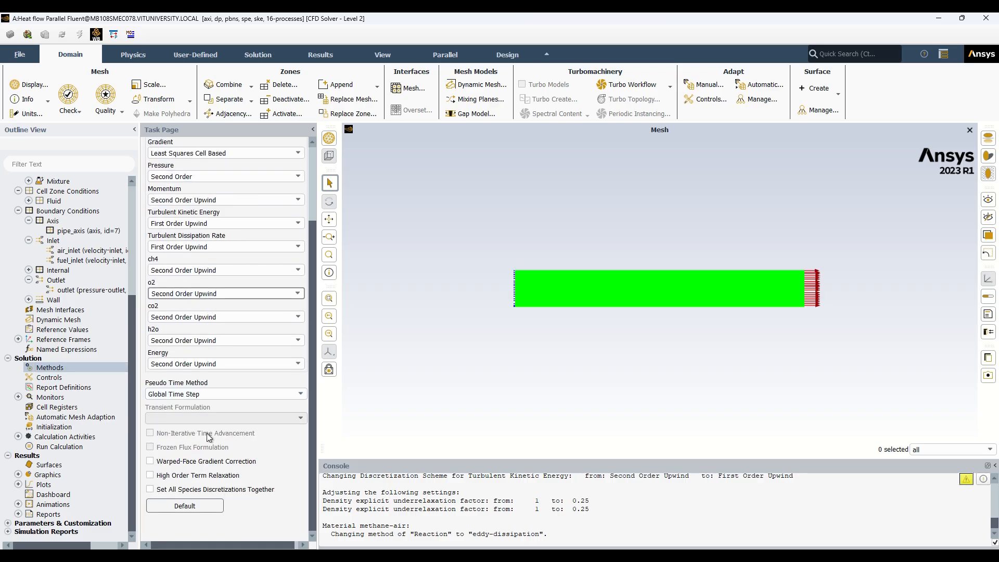
left_click(190, 394)
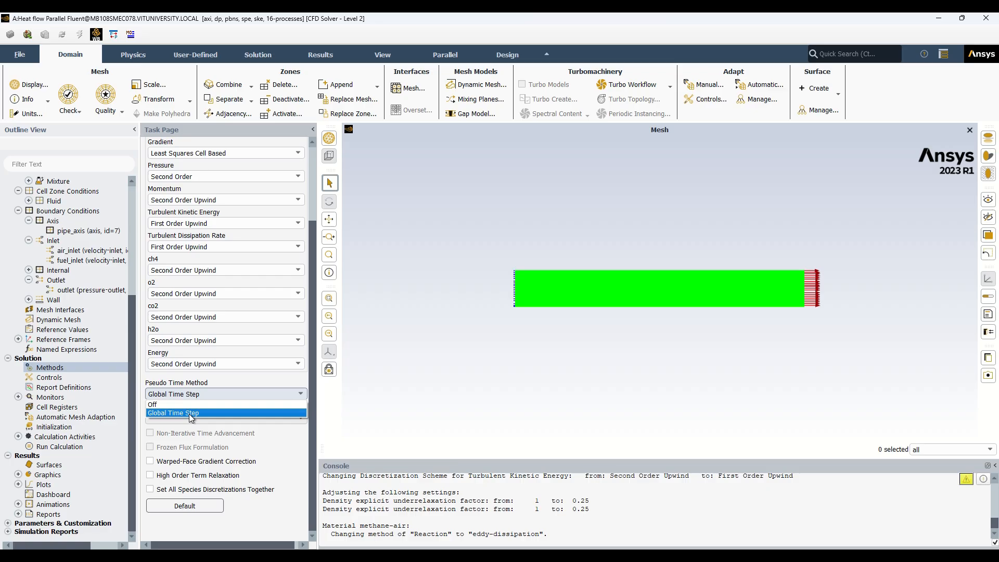
left_click(190, 414)
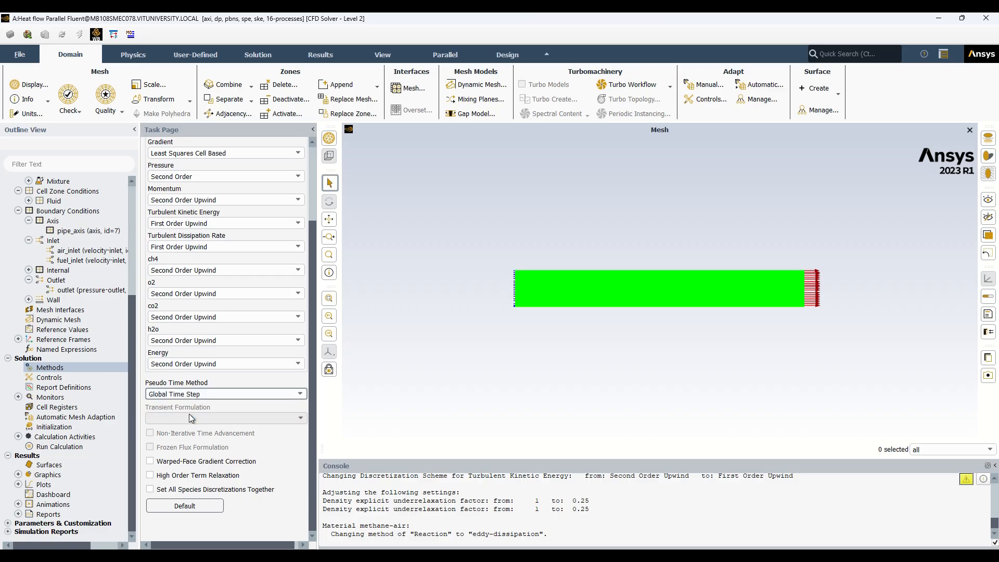
Check the density relaxation factor in the solution controls.
left_click(67, 376)
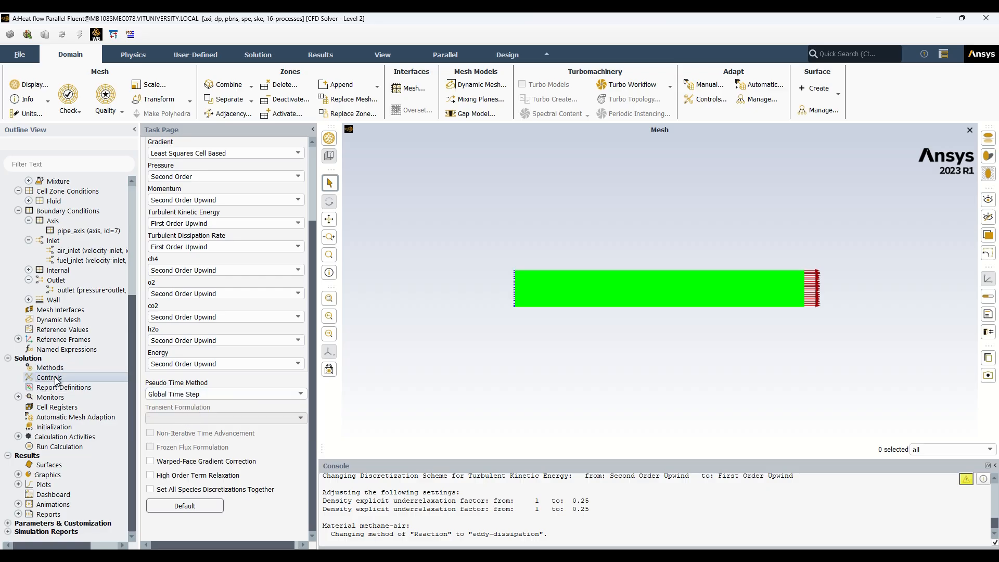
double_click(177, 232)
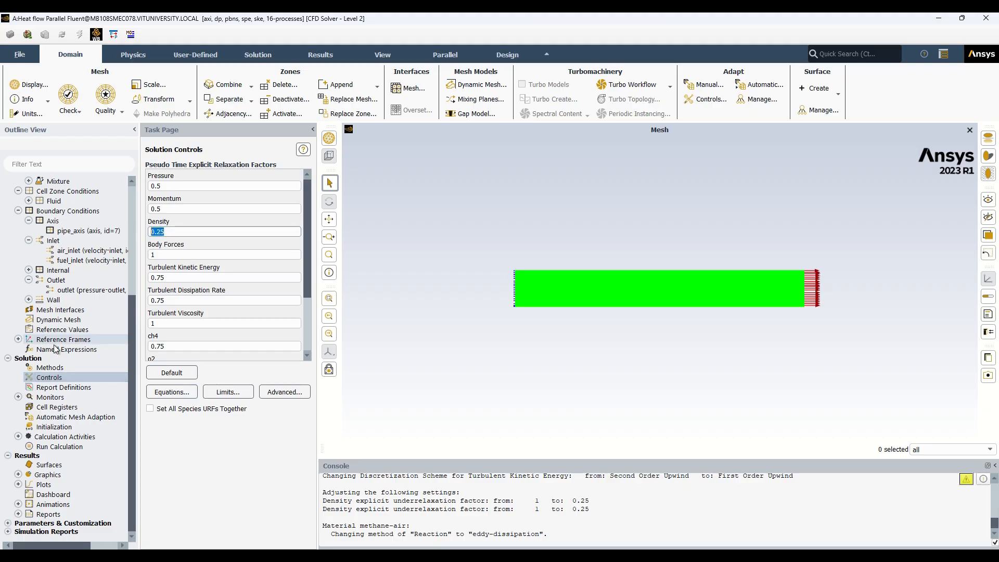
left_click(134, 437)
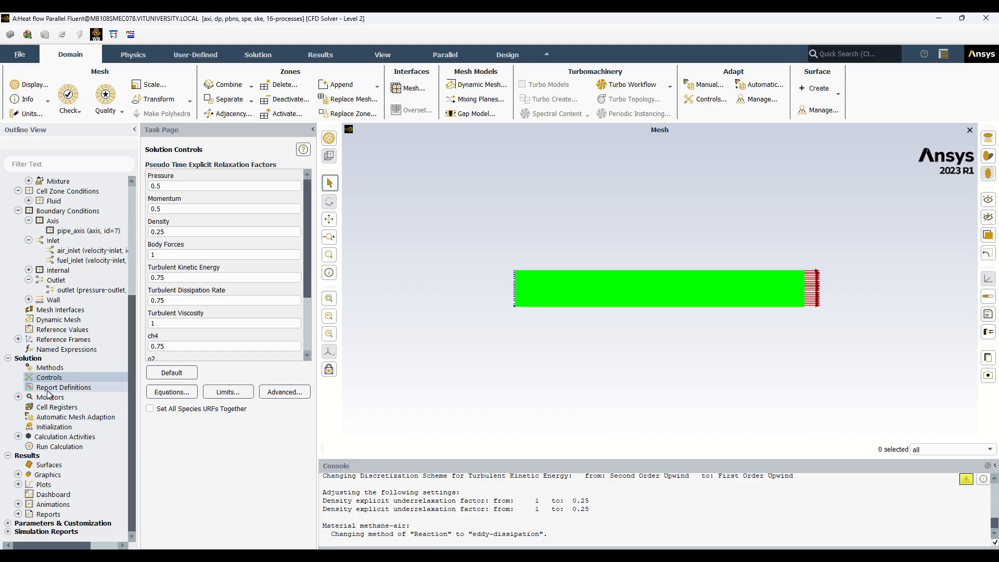
left_click(60, 397)
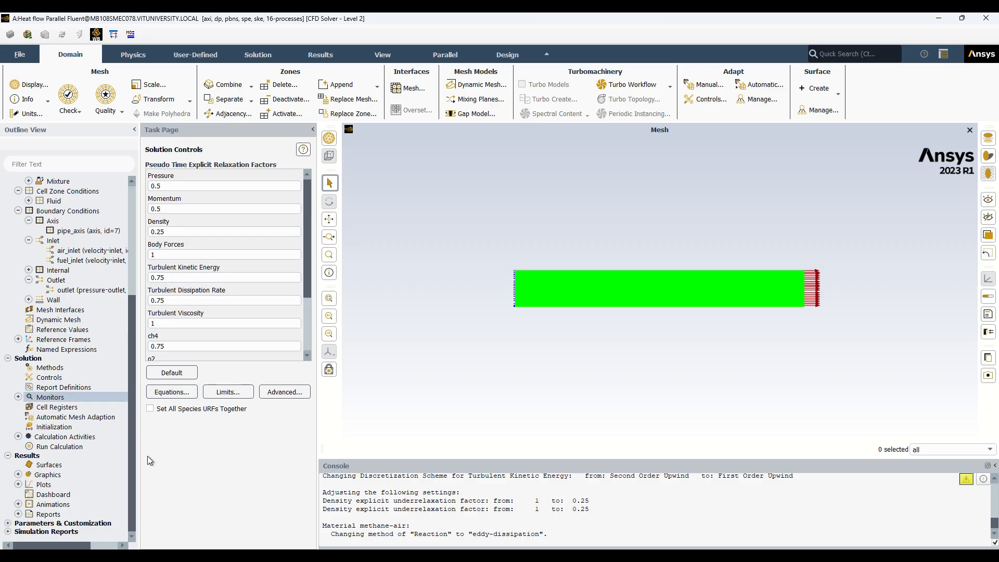
Initialize the solution with Hybrid Initialization and check the console output.
left_click(51, 427)
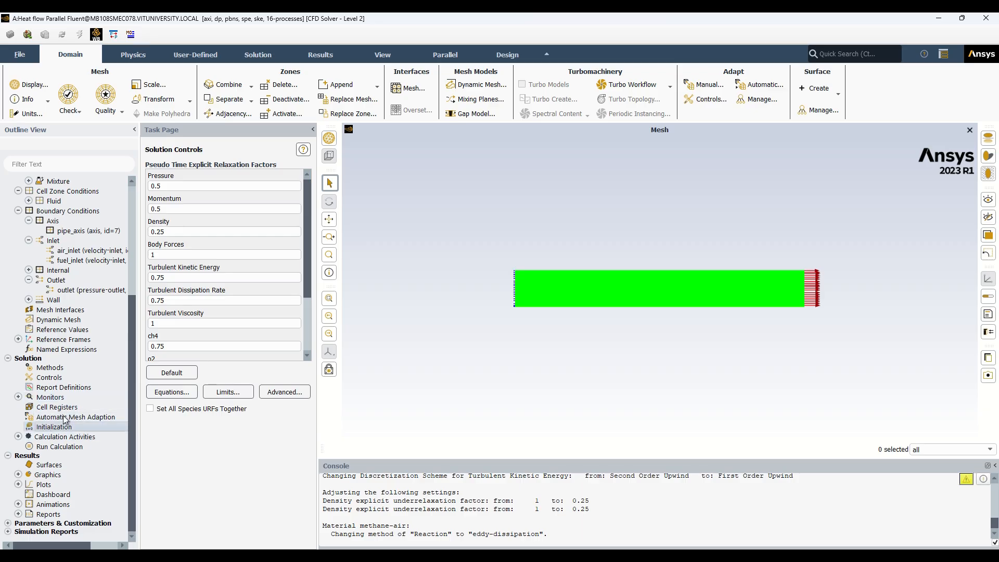
left_click(154, 188)
left_click(153, 177)
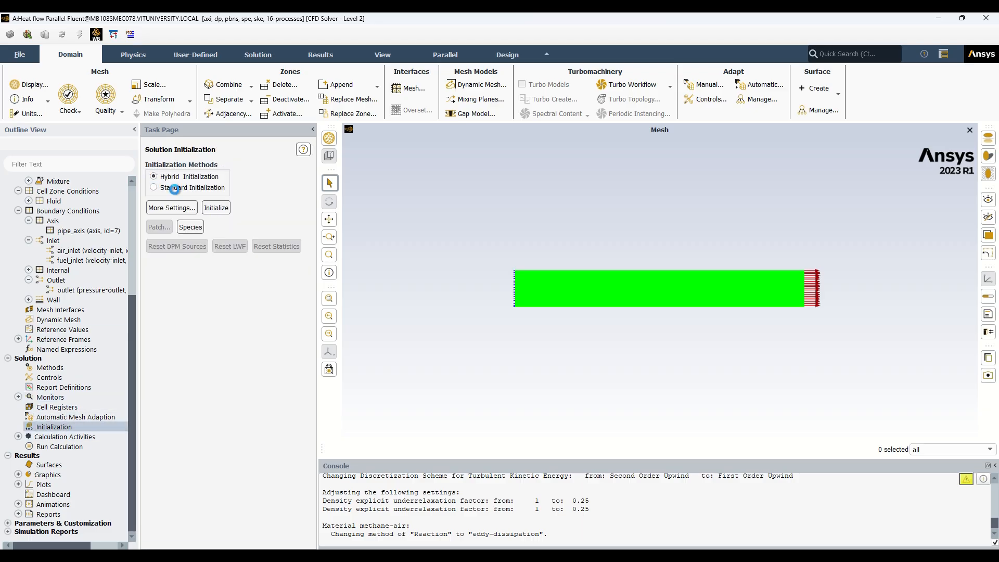
left_click(215, 208)
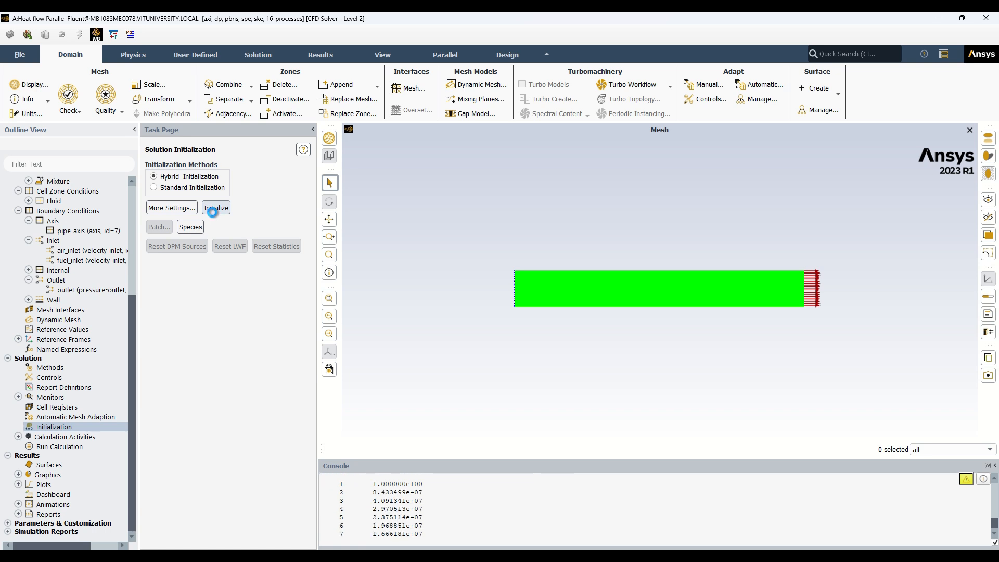
left_click_drag(480, 529, 347, 492)
left_click(348, 492)
Run the calculation for 200 iterations and dismiss the completion message.
left_click(87, 447)
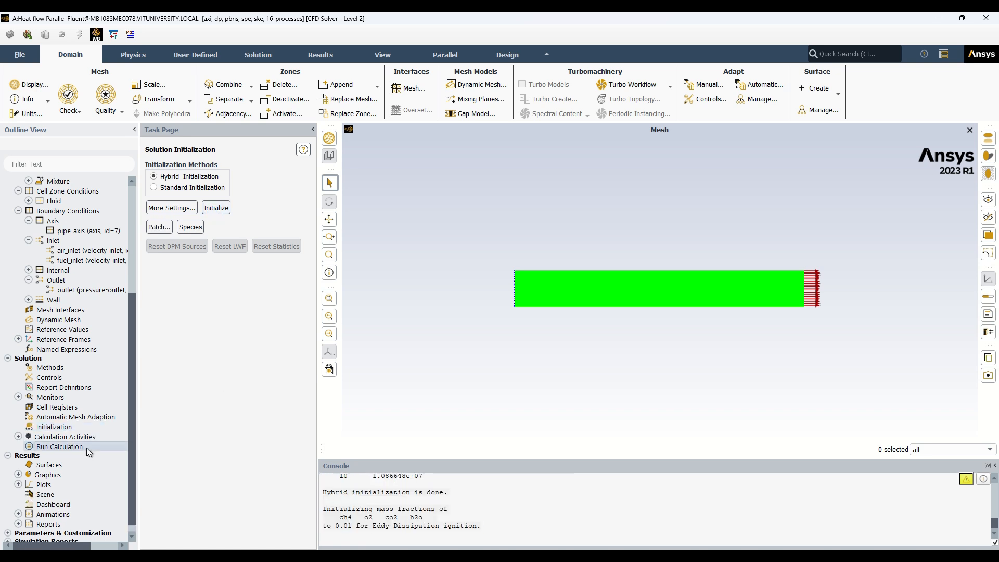
double_click(151, 289)
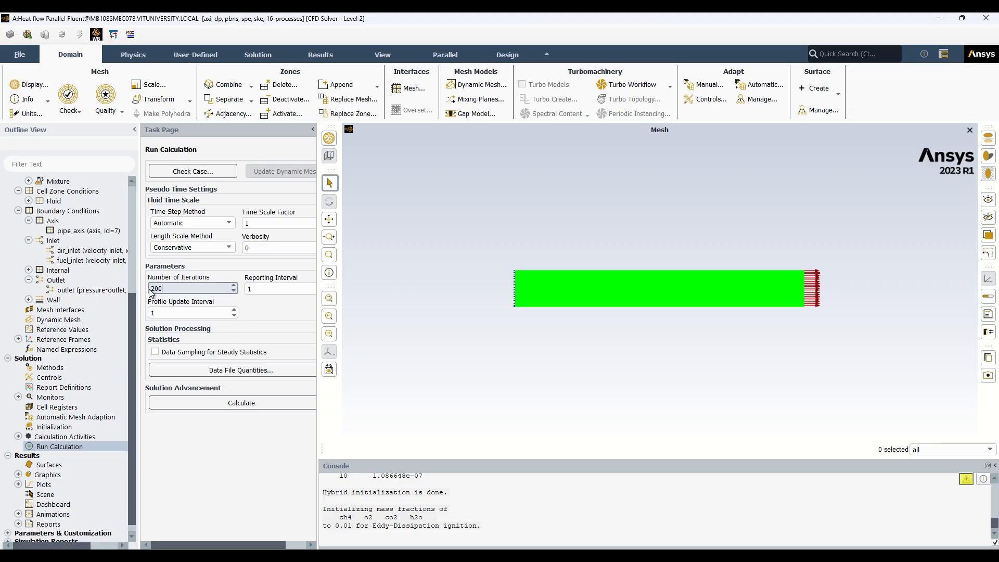
left_click(214, 404)
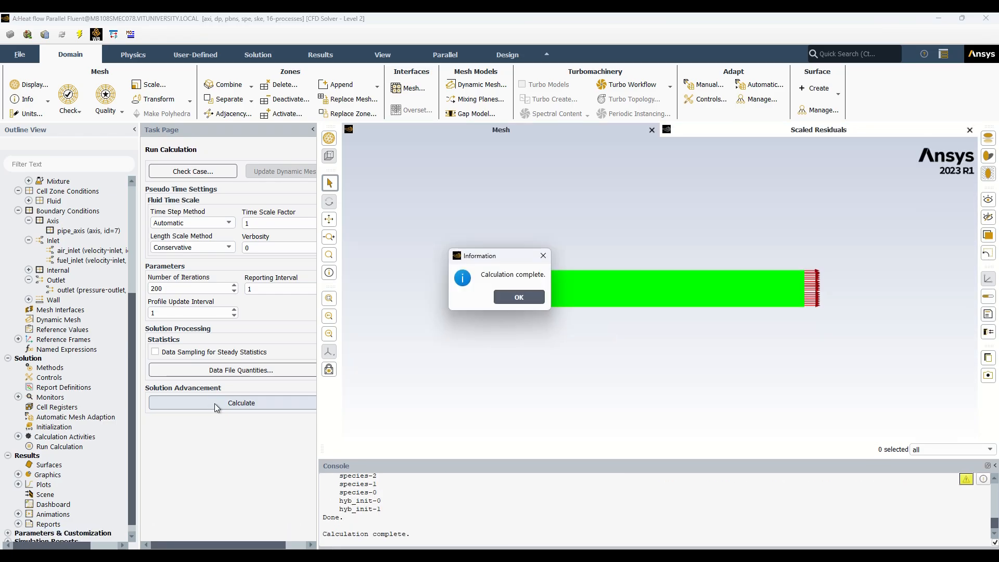
left_click(515, 295)
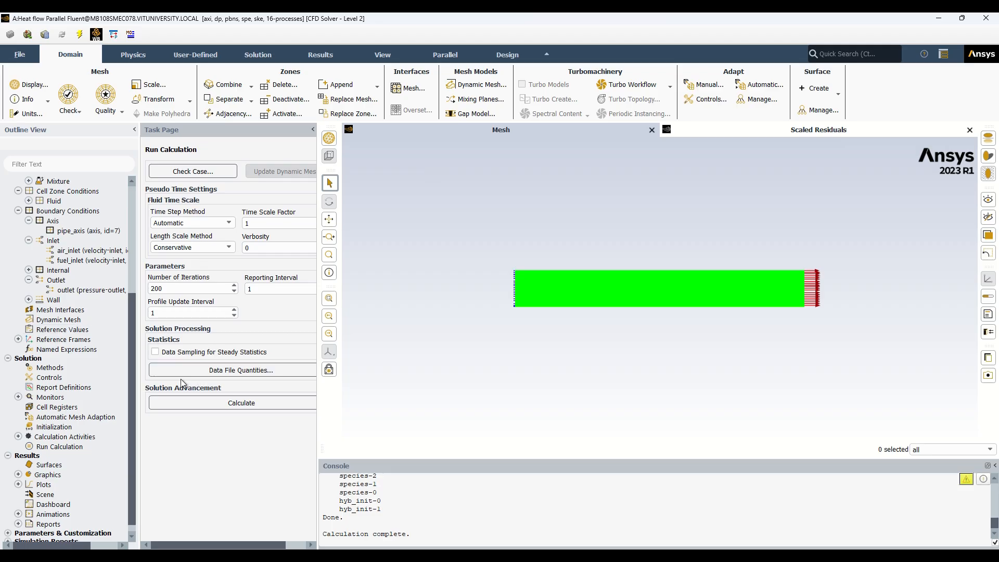
Create and display a filled contour of static pressure on all surfaces.
scroll(94, 407, "down", 3)
left_click(19, 405)
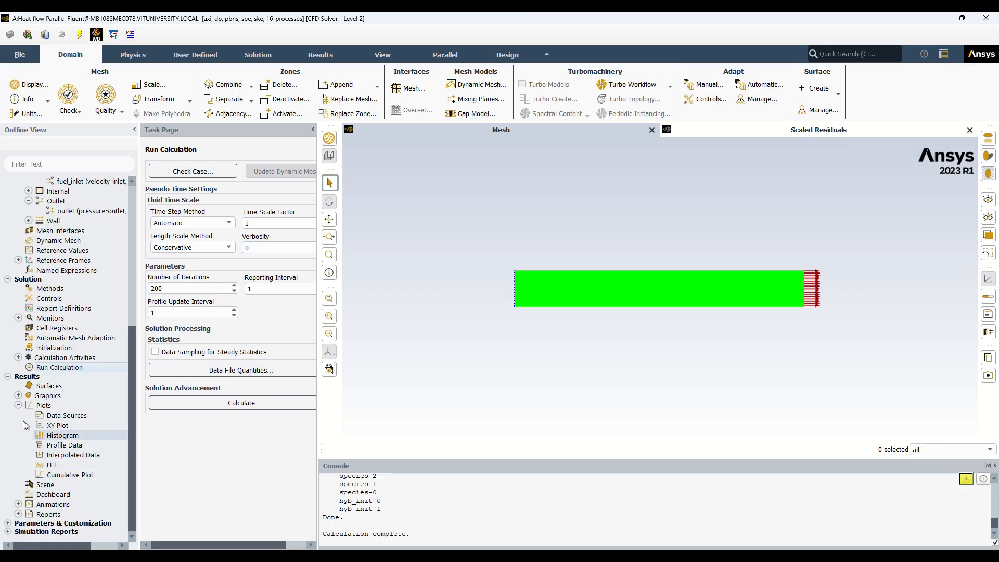
left_click(18, 395)
double_click(52, 416)
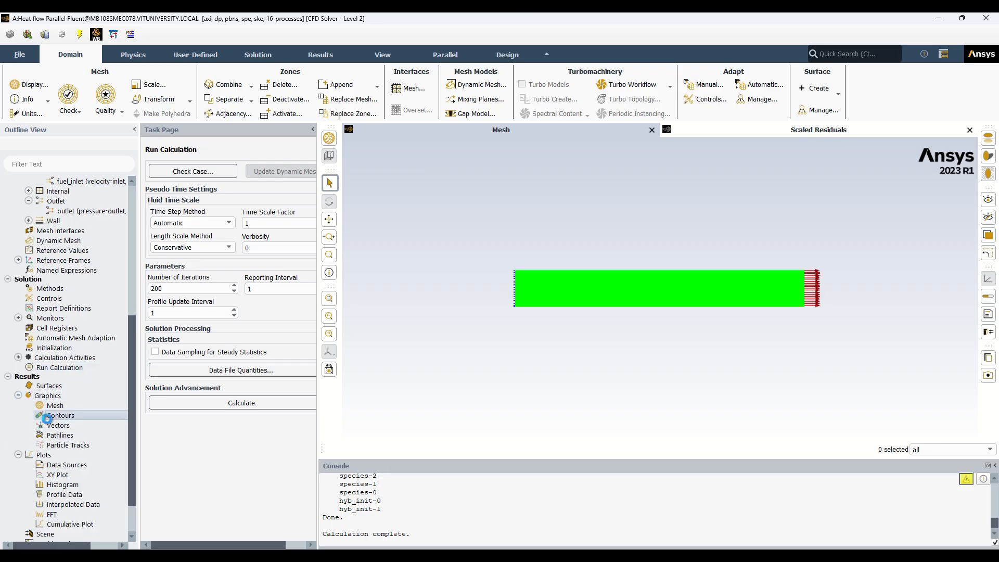
left_click_drag(290, 285, 273, 180)
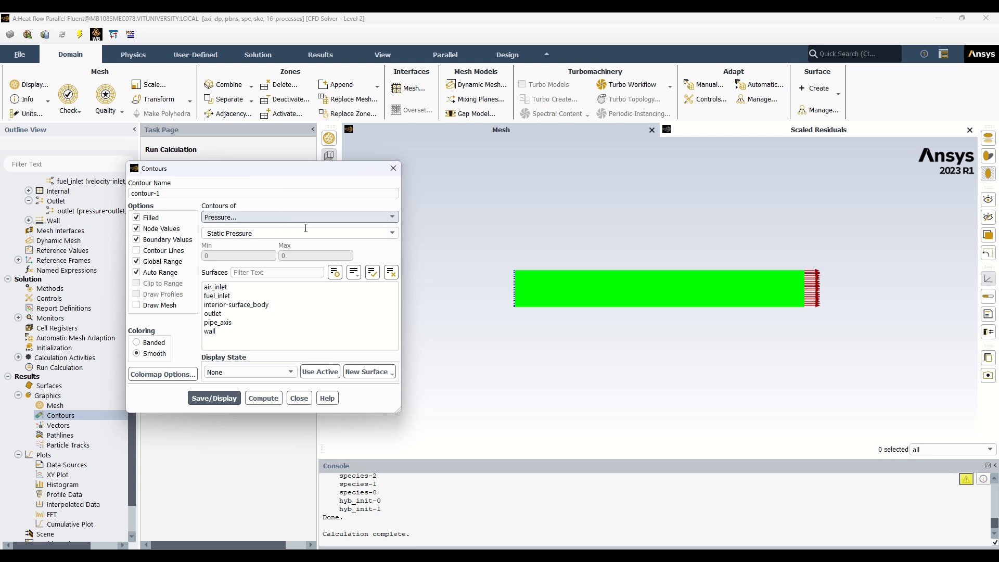
left_click(372, 272)
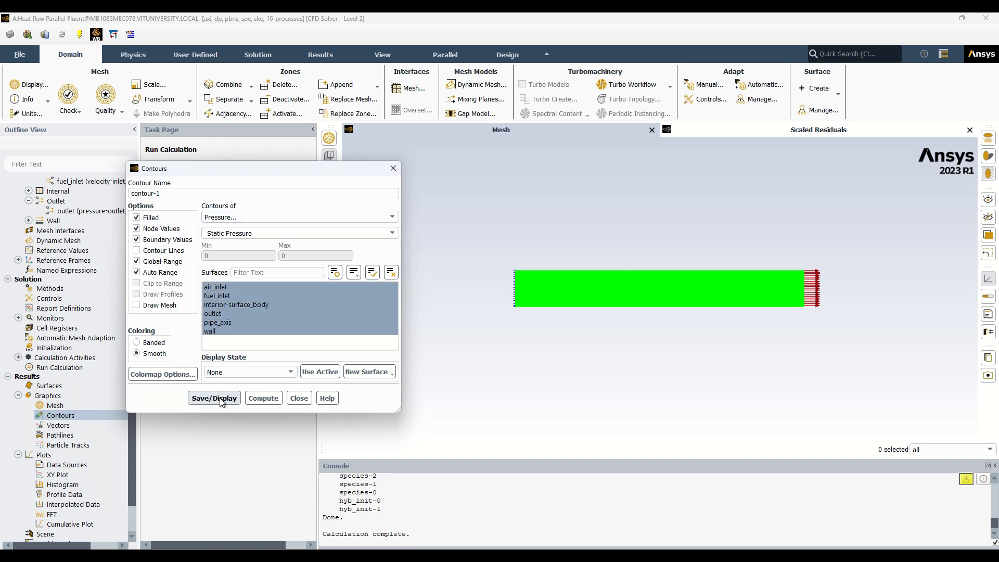
left_click(220, 398)
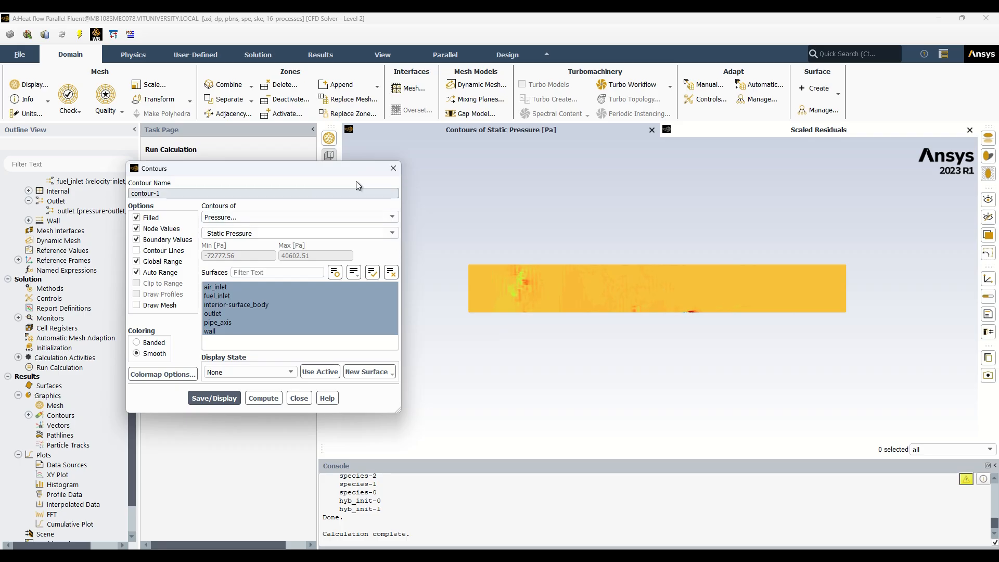
Set the pressure contour's colormap number format to float and inspect the pressure distribution along the pipe.
left_click_drag(356, 181, 319, 160)
left_click(117, 353)
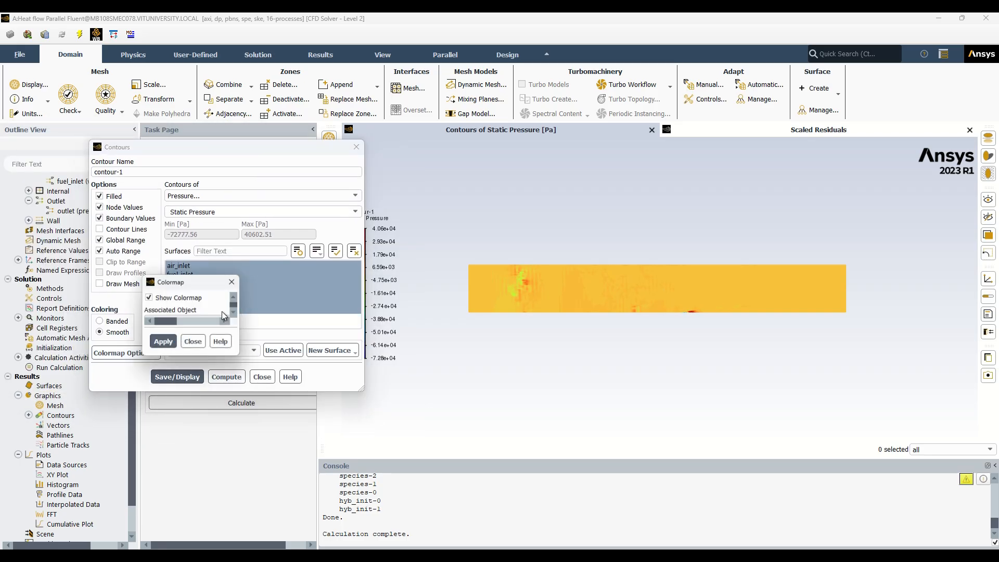
left_click(415, 269)
left_click(411, 291)
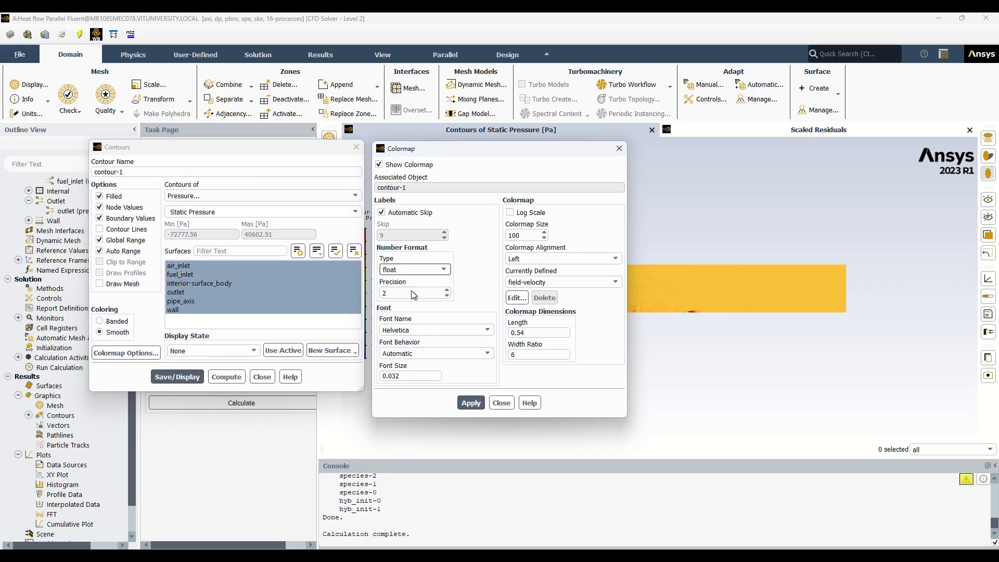
left_click(472, 403)
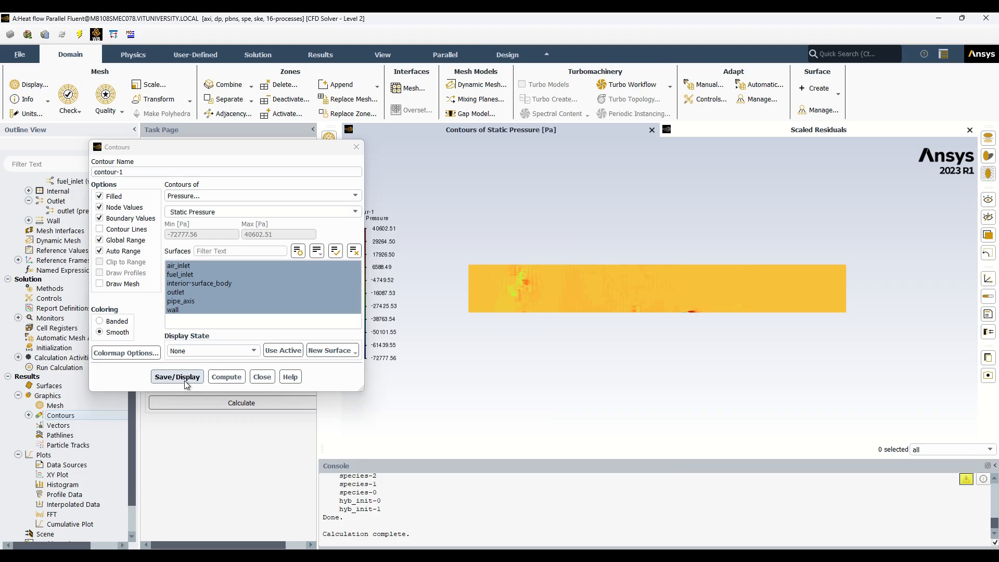
left_click(262, 377)
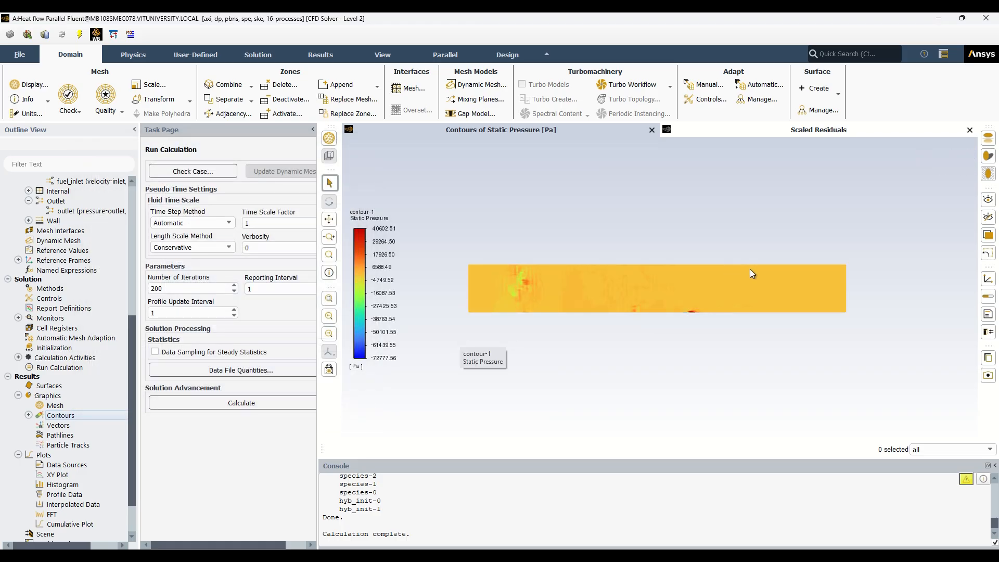
scroll(750, 270, "up", 1)
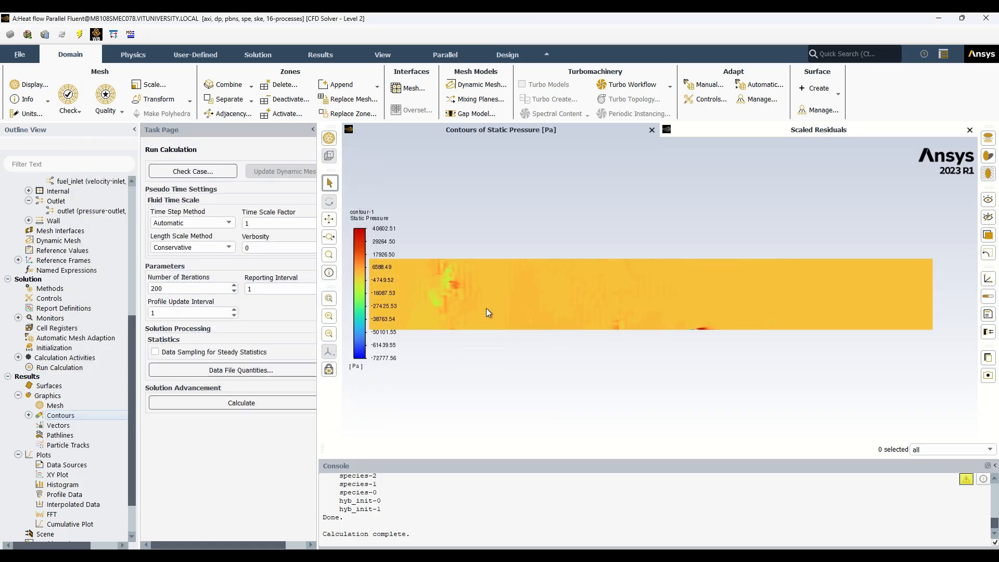
scroll(484, 308, "down", 1)
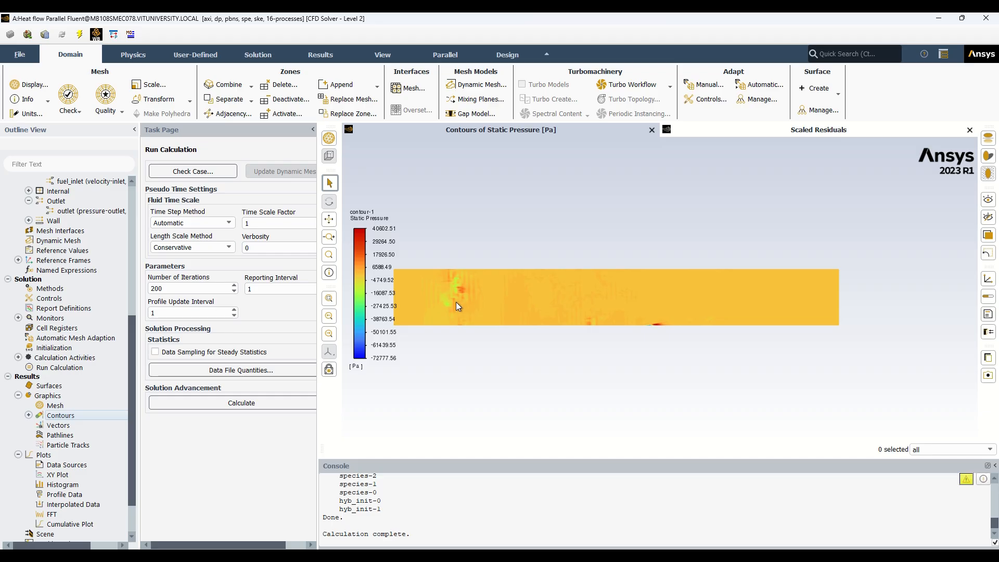
Set up a second contour of static temperature on all surfaces.
double_click(60, 416)
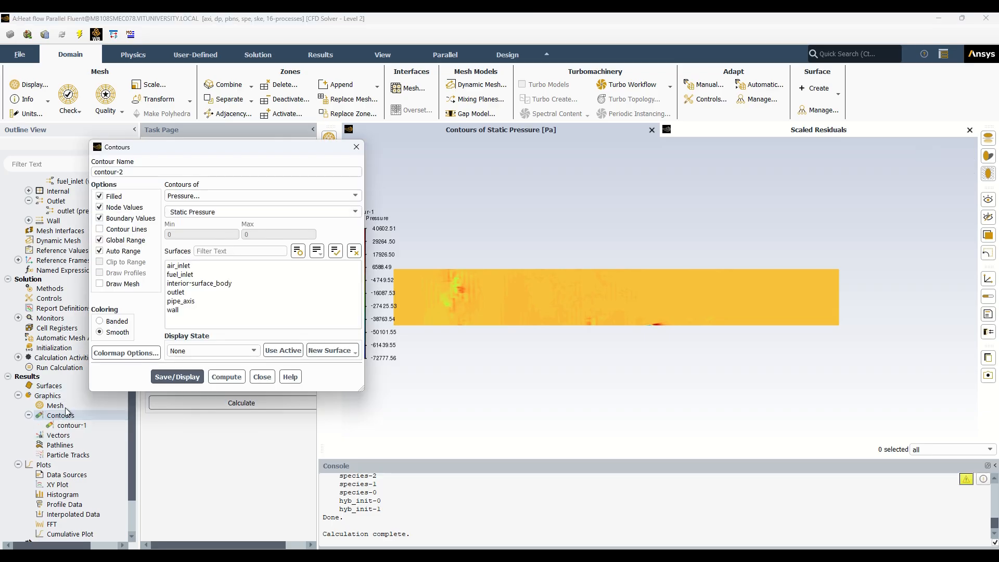
left_click(199, 203)
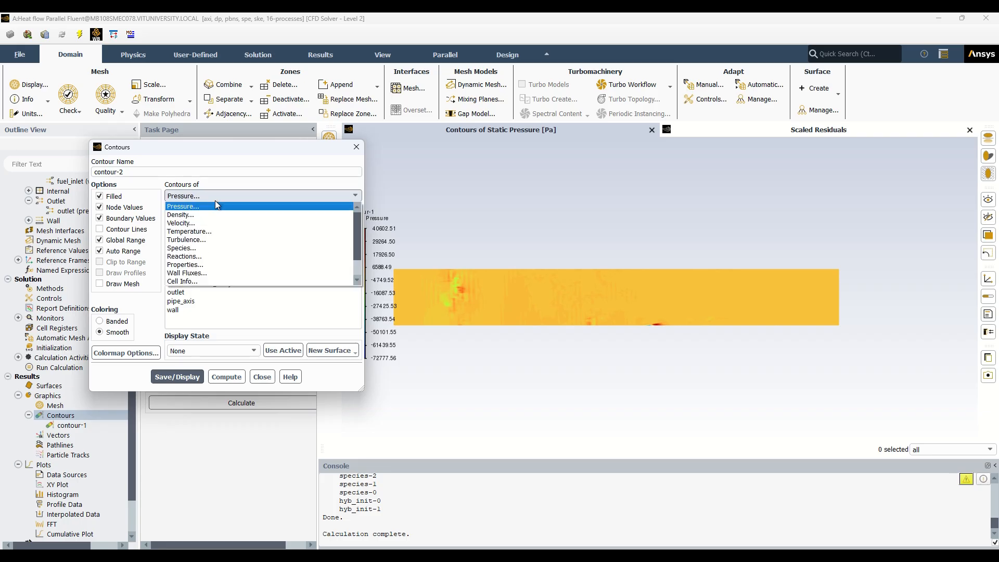
left_click(211, 231)
left_click(336, 251)
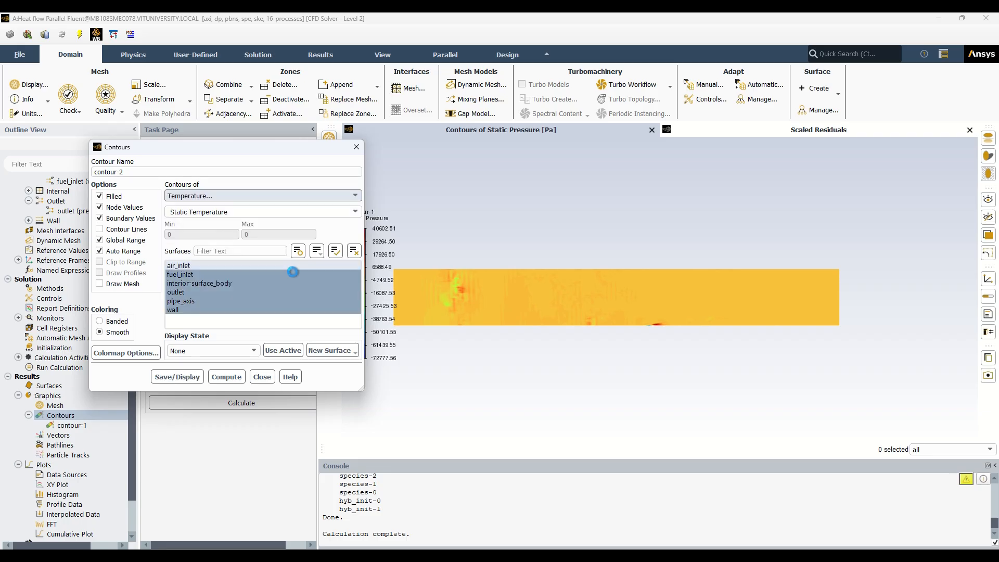
Set the temperature contour's colormap number format to float, then save and display the contour.
left_click(126, 353)
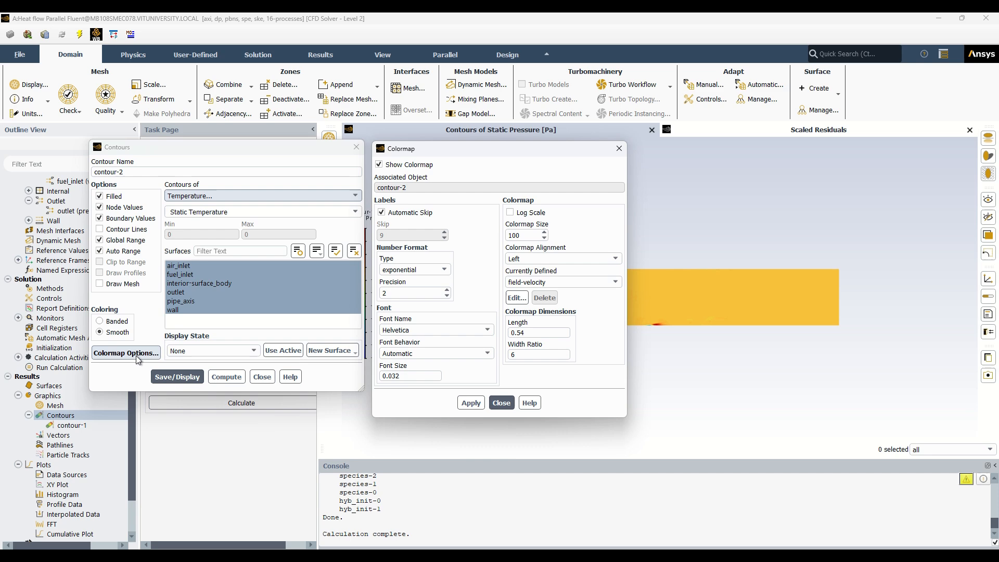
left_click(413, 269)
left_click(396, 284)
left_click(471, 404)
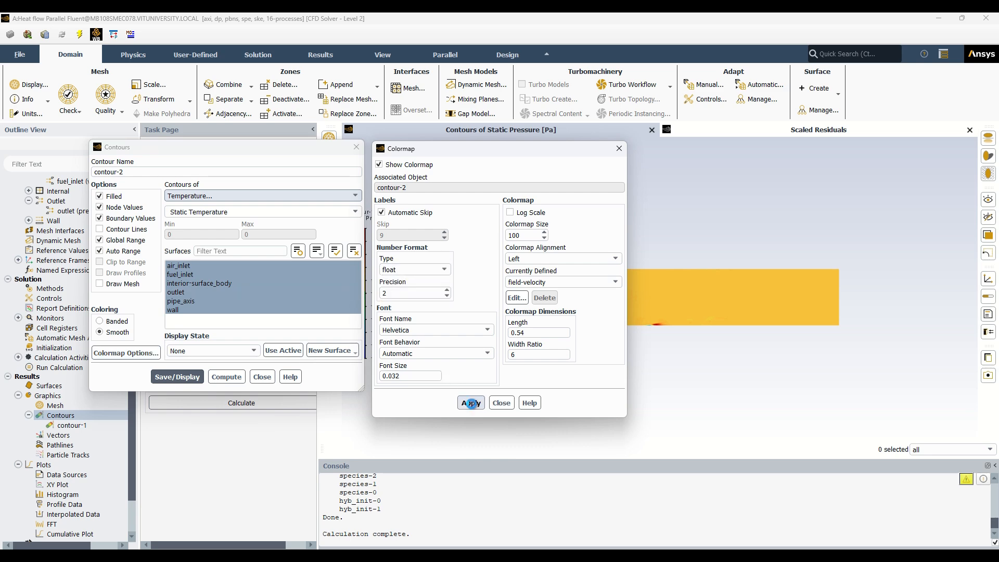
left_click(179, 377)
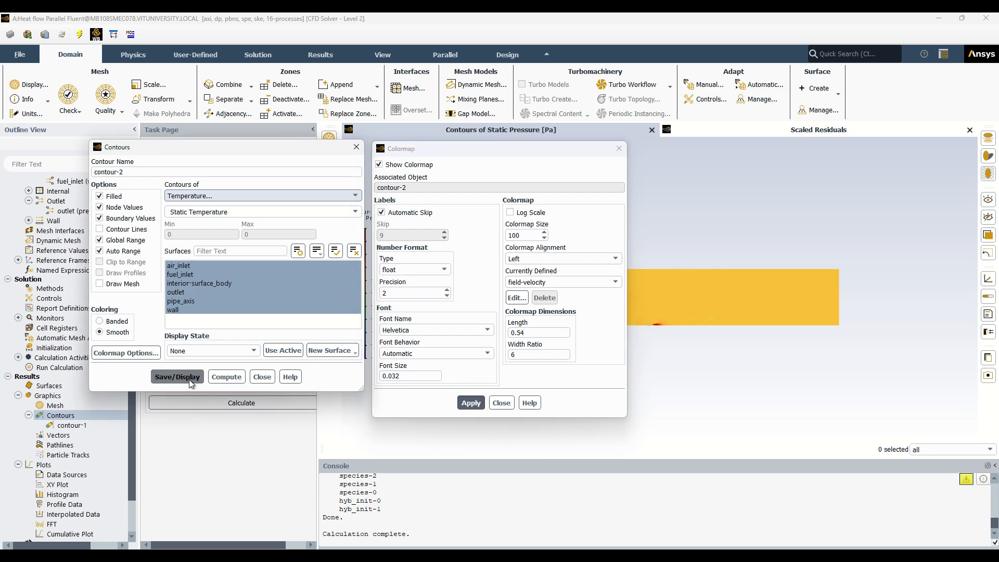
left_click(268, 386)
Examine the static temperature distribution along the pipe and close the colormap settings.
left_click_drag(565, 149, 281, 104)
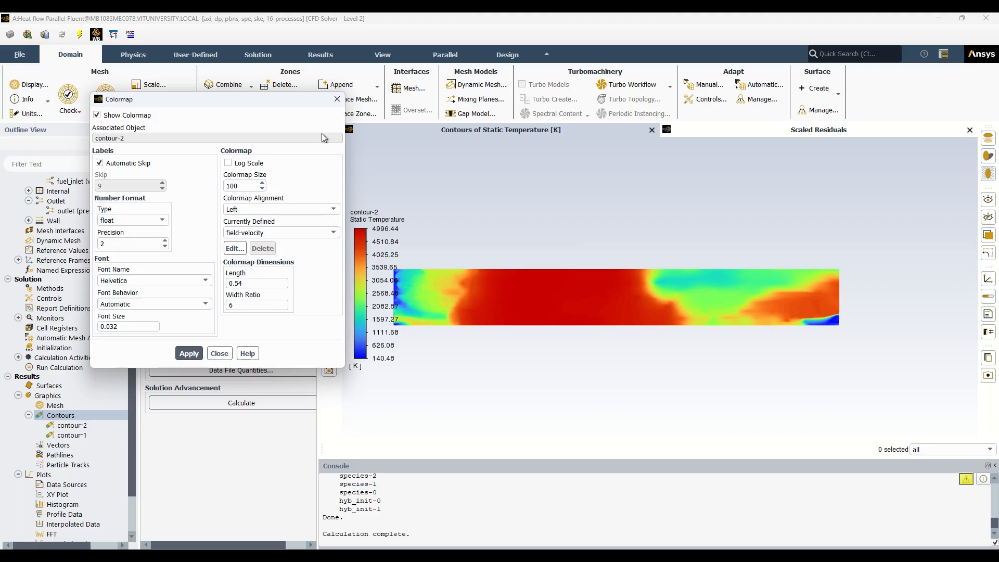
left_click_drag(294, 102, 282, 89)
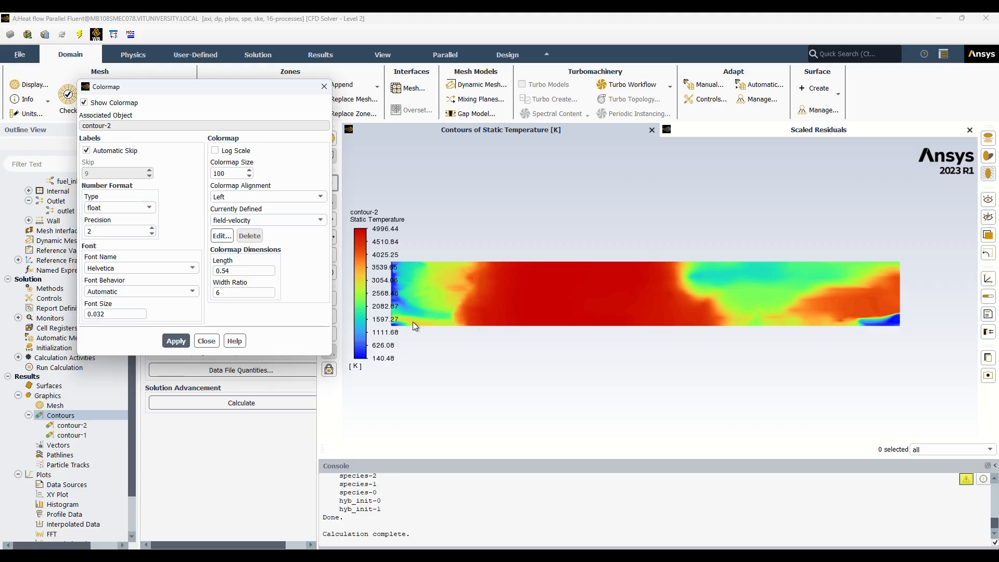
scroll(433, 318, "up", 5)
scroll(433, 318, "down", 4)
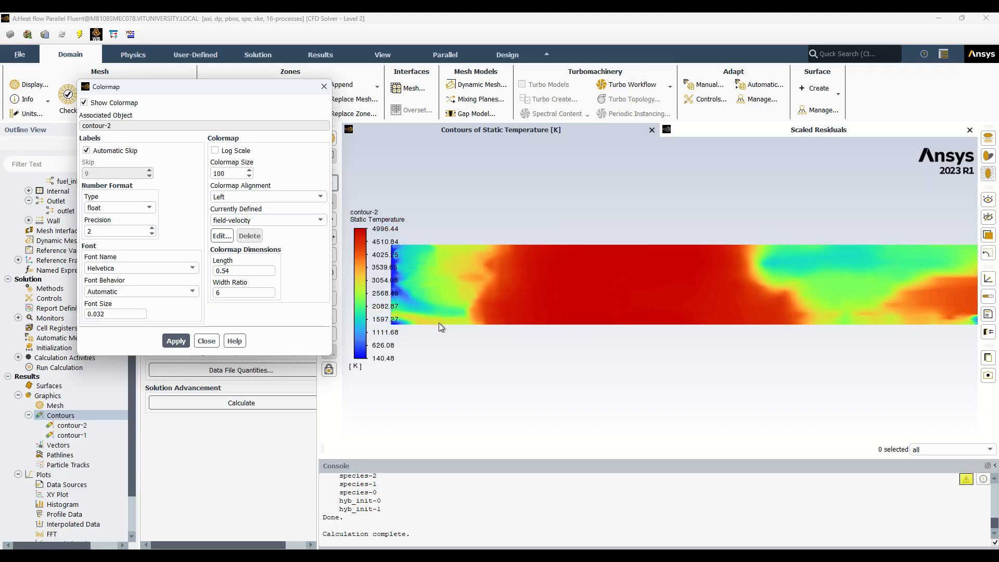
scroll(413, 324, "down", 1)
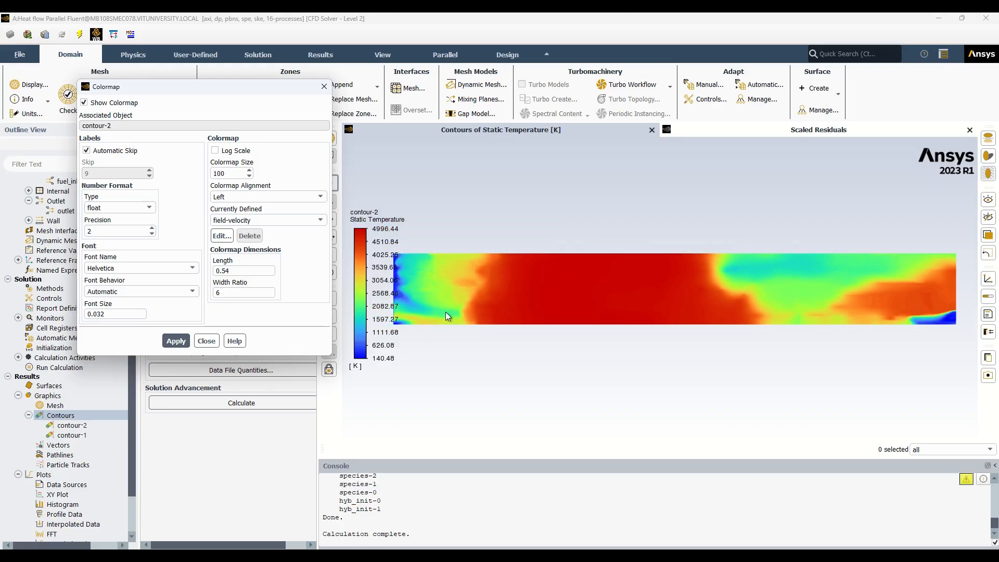
scroll(811, 330, "down", 2)
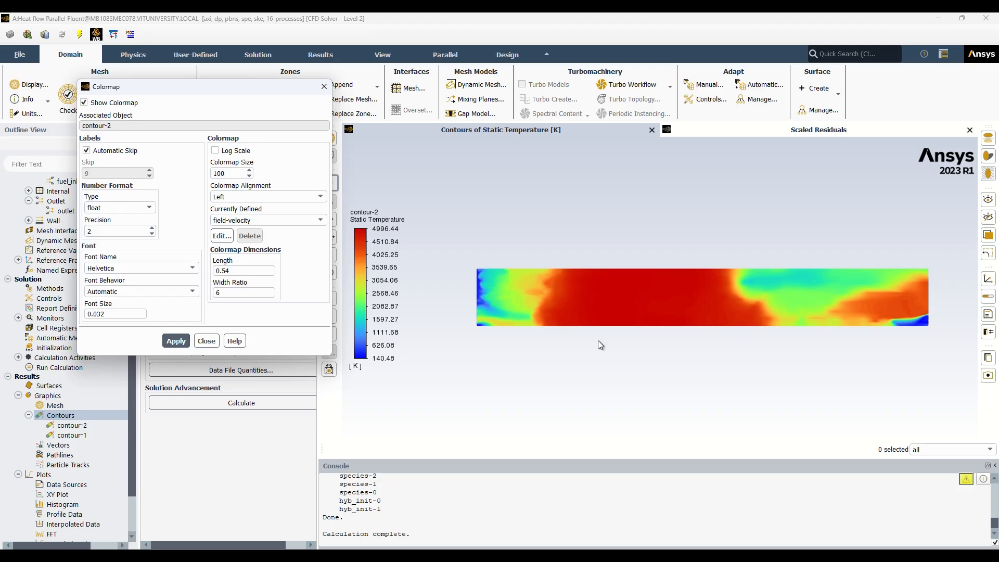
left_click(206, 340)
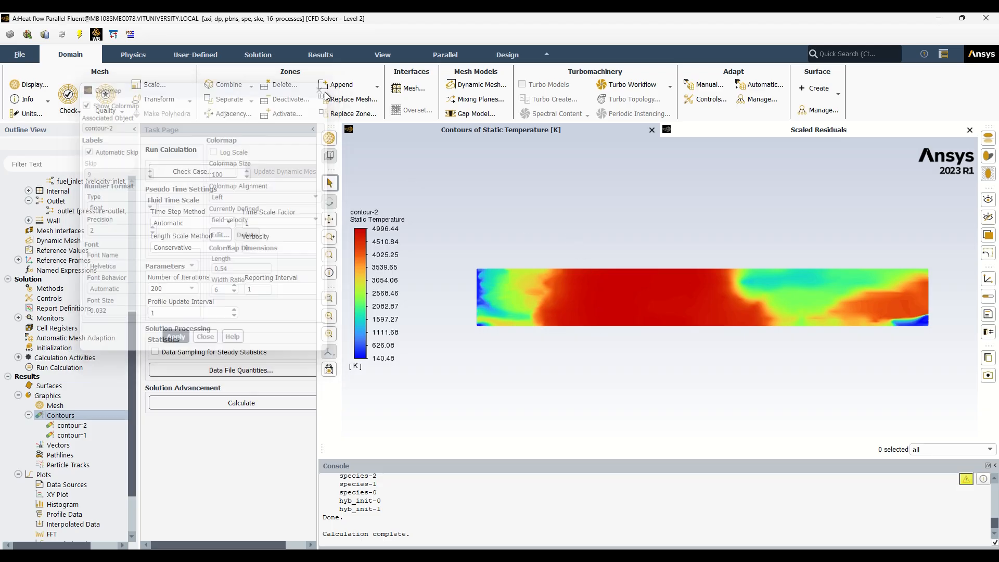
Review the momentum, thermal and species settings of the air_inlet boundary, leaving them as they are.
scroll(131, 341, "down", 2)
scroll(57, 313, "up", 1)
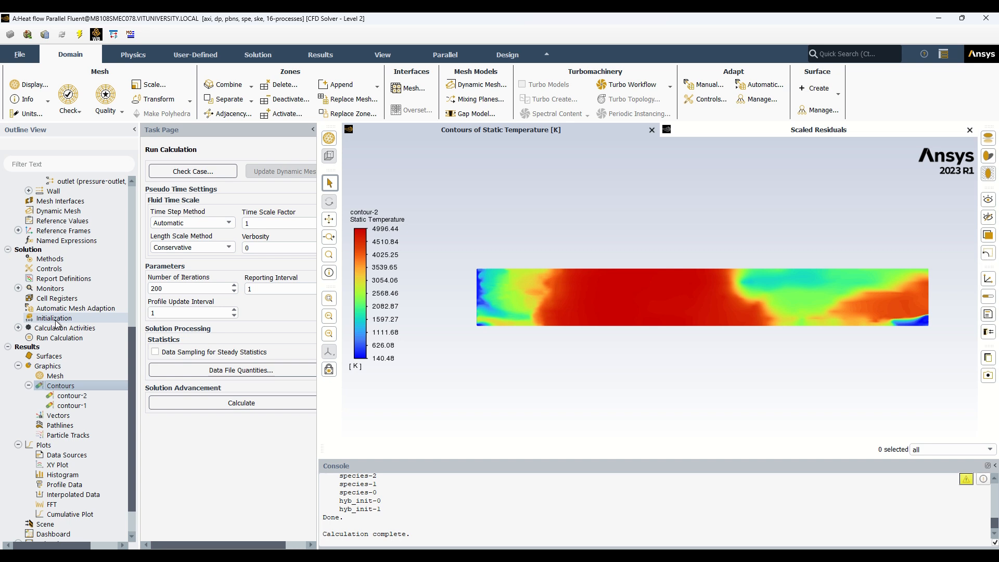
scroll(57, 323, "up", 6)
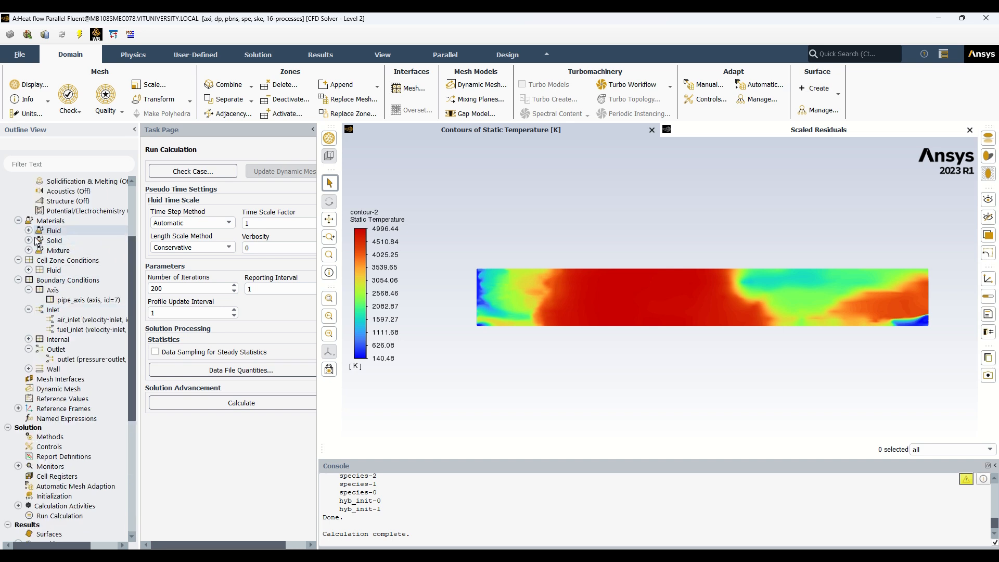
double_click(82, 320)
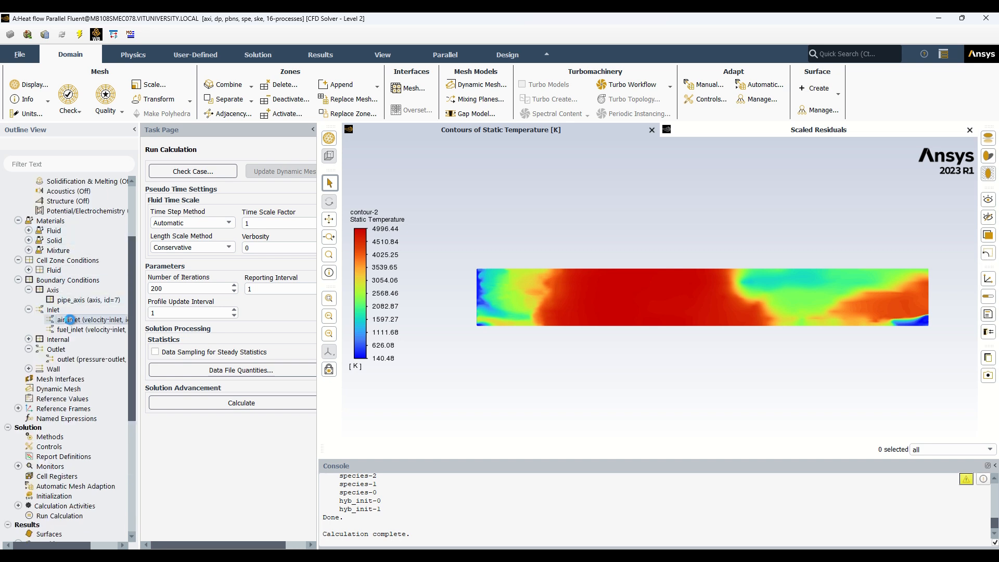
left_click(167, 323)
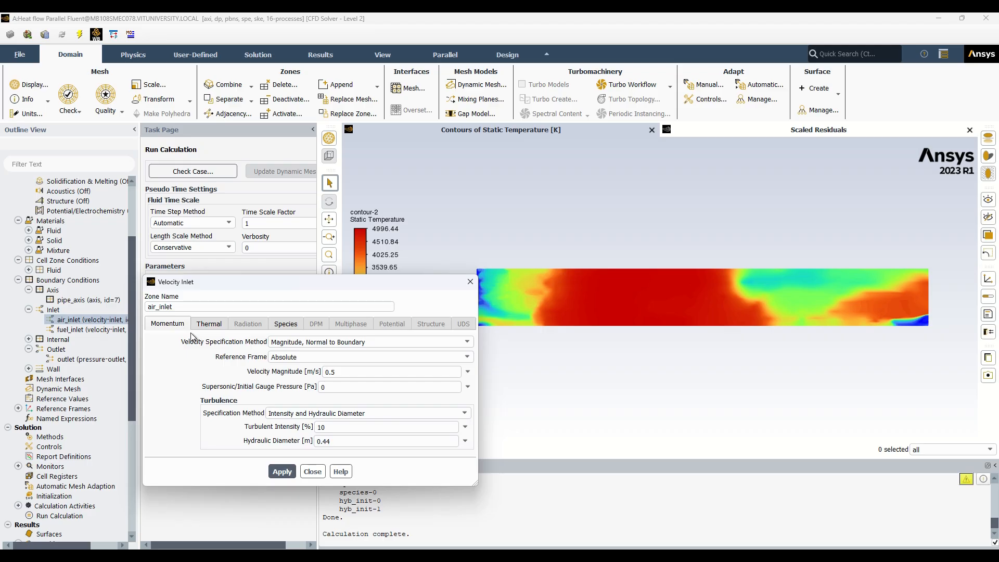
left_click(285, 325)
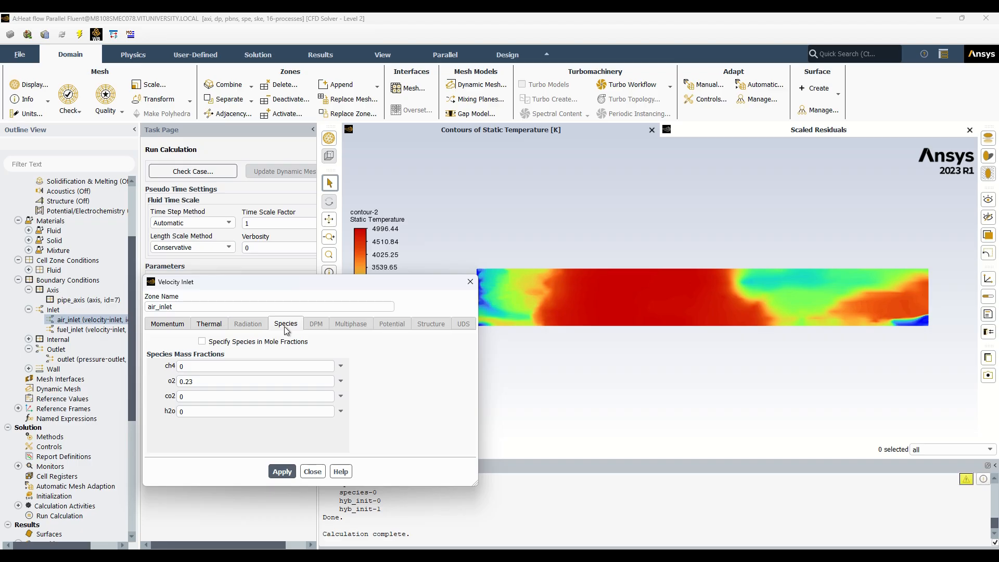
left_click(208, 325)
left_click(175, 324)
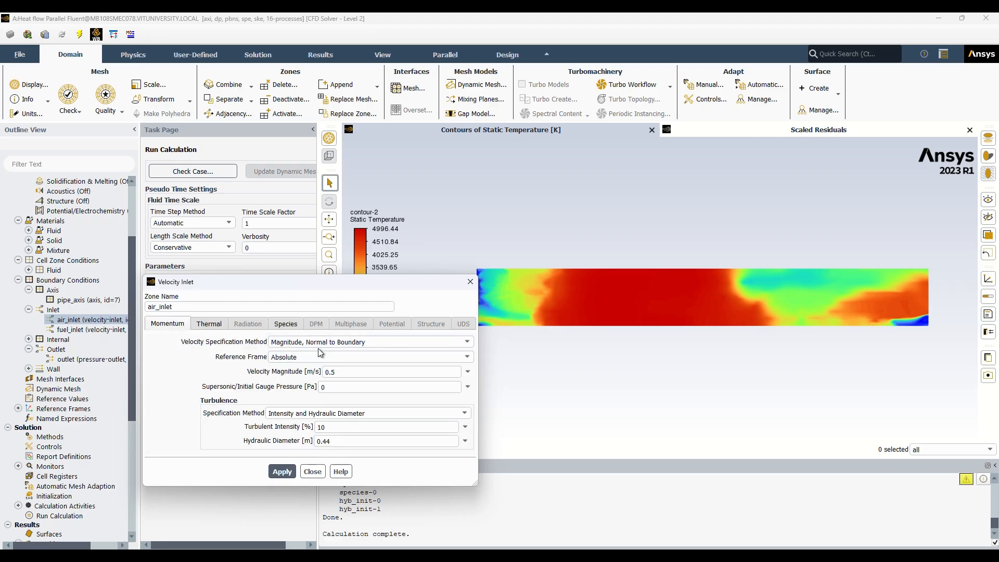
left_click(291, 325)
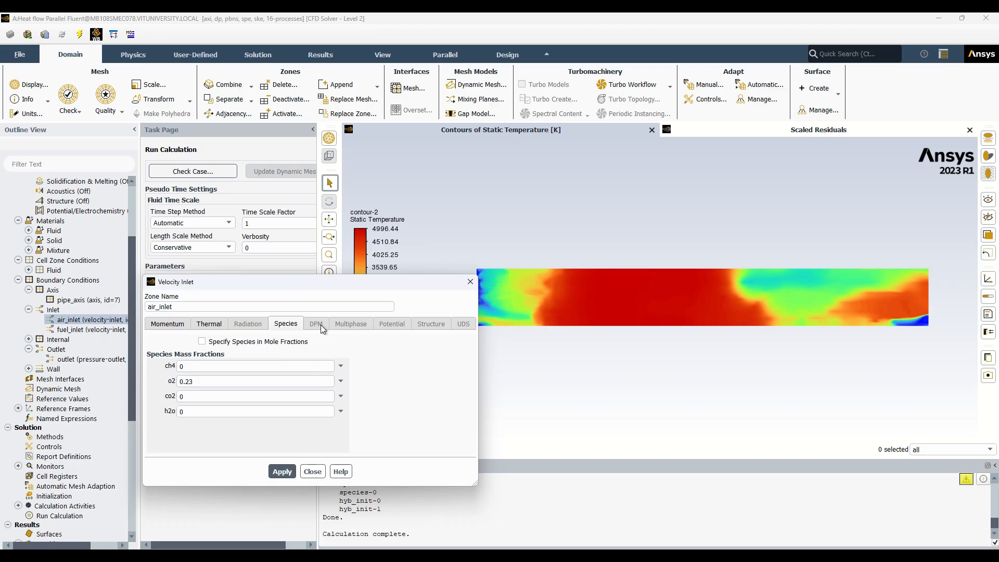
left_click(313, 473)
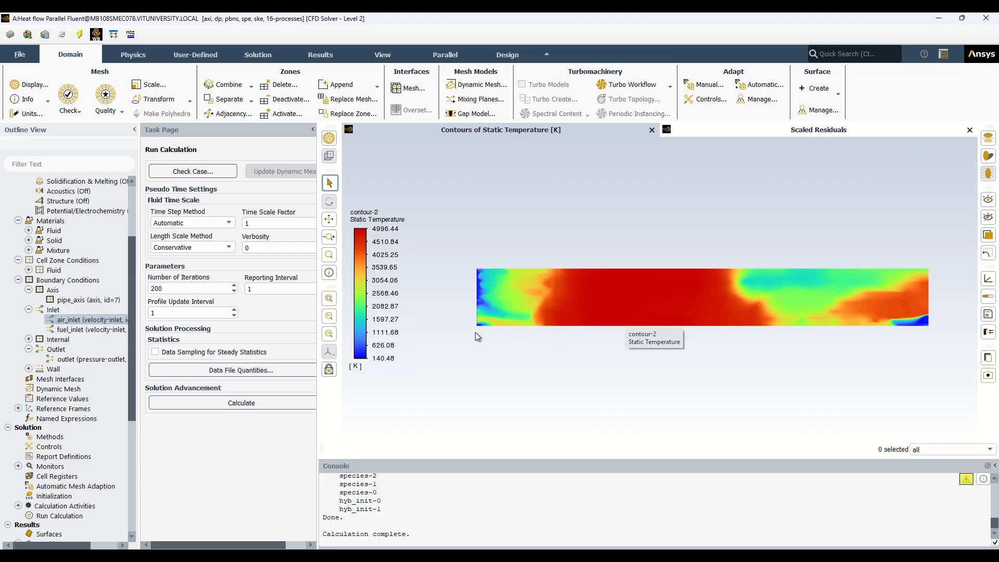
Compute a flux report of the total sensible heat transfer rate for all boundaries.
left_click(316, 54)
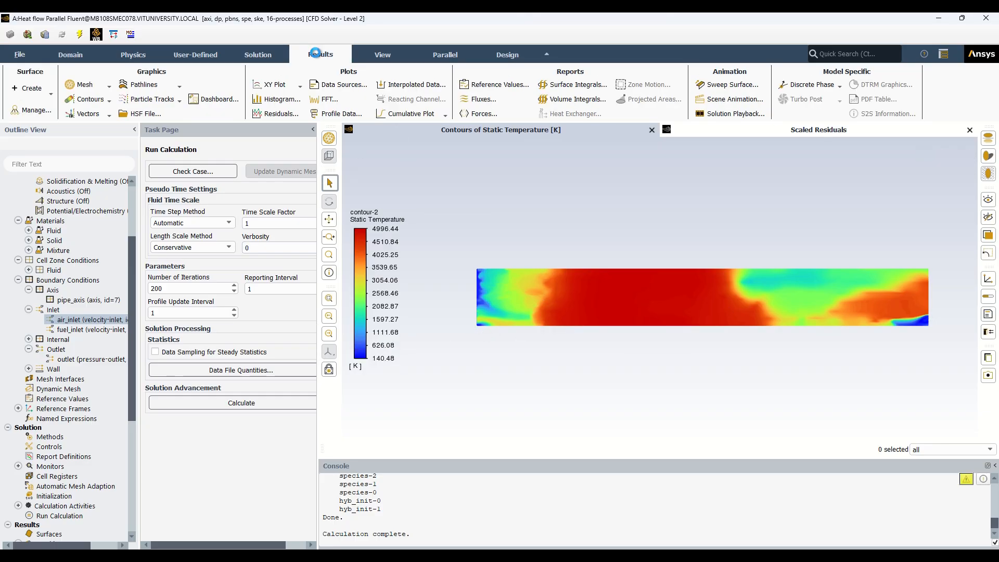
left_click(489, 99)
left_click_drag(279, 279, 257, 189)
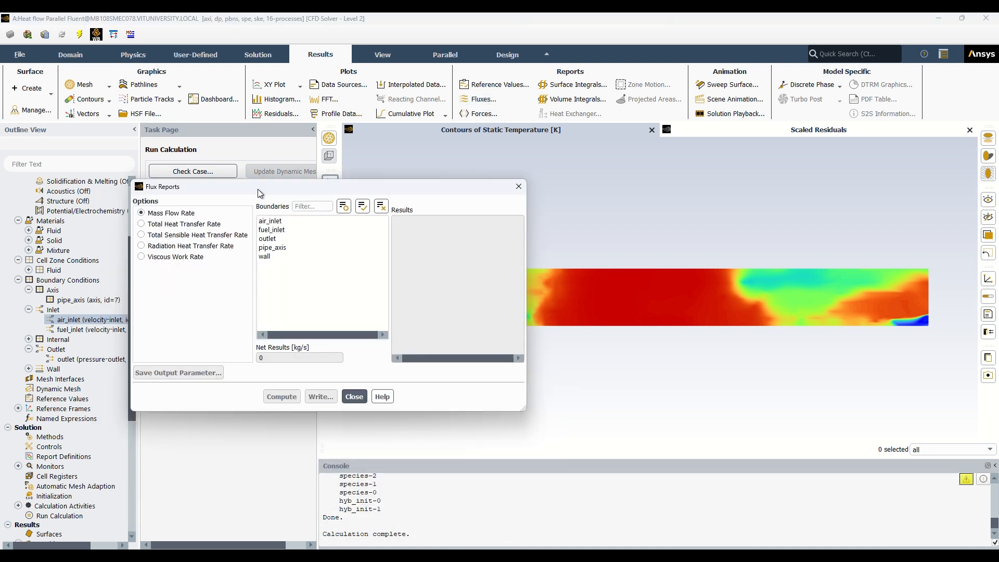
left_click(141, 234)
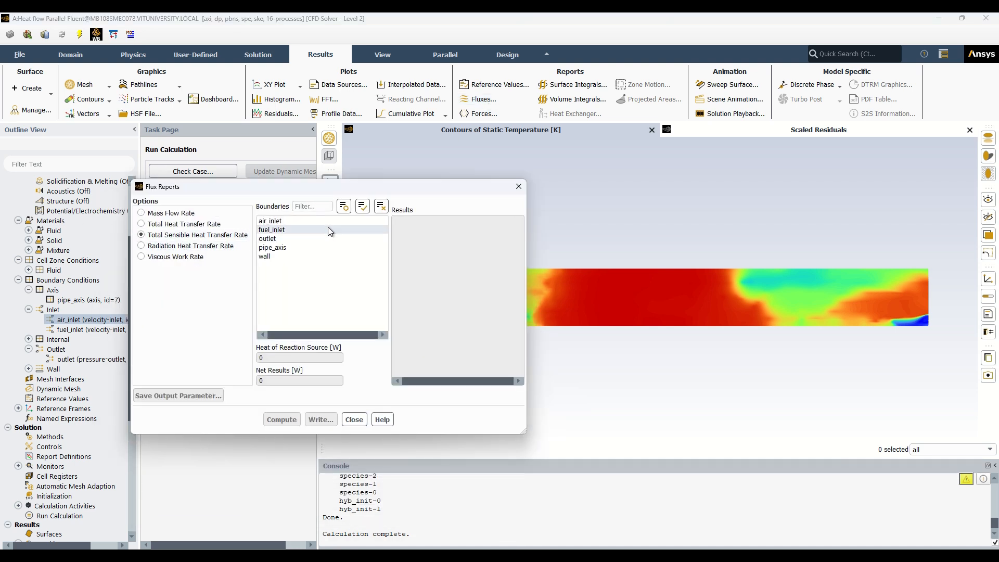
left_click(362, 207)
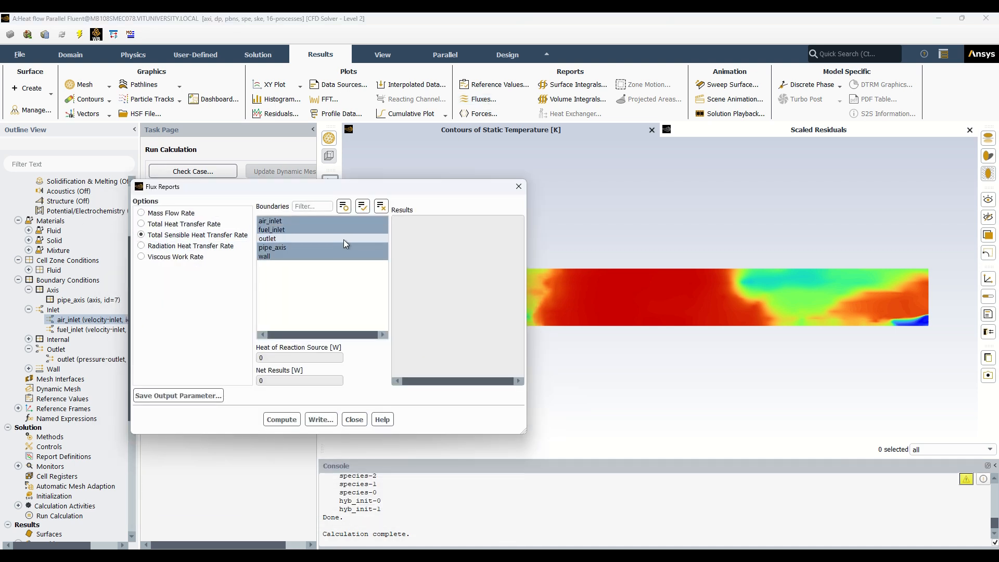
left_click(292, 420)
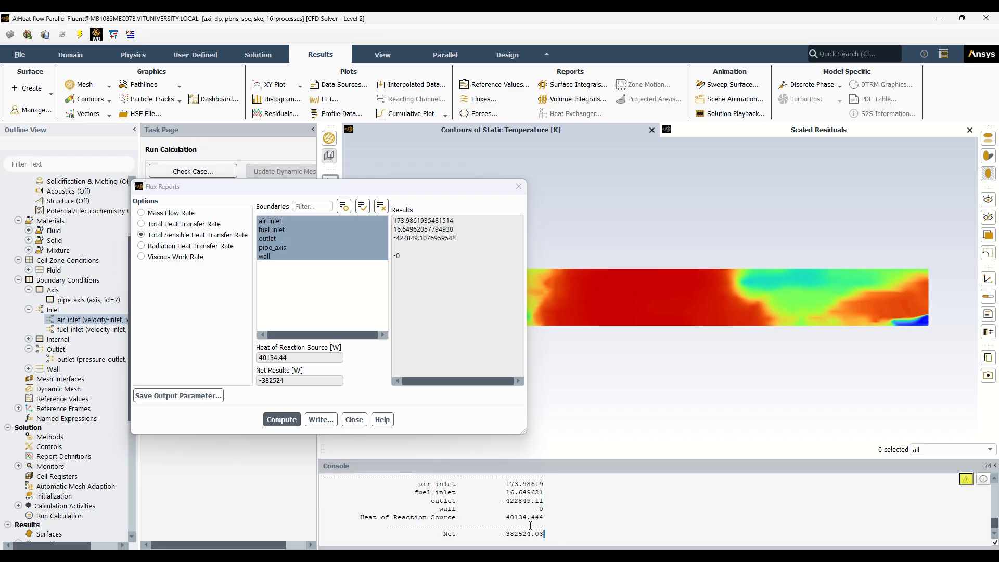
Review the sensible heat transfer results for each boundary in the console and close the flux report.
left_click_drag(544, 535, 402, 483)
left_click_drag(448, 264, 393, 220)
left_click_drag(552, 541, 401, 483)
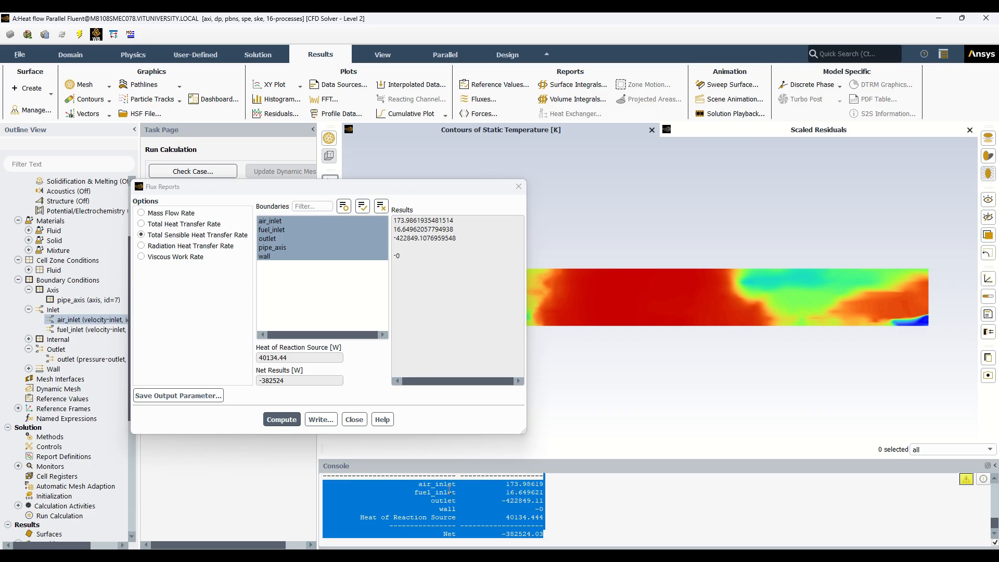
left_click(616, 514)
left_click(519, 187)
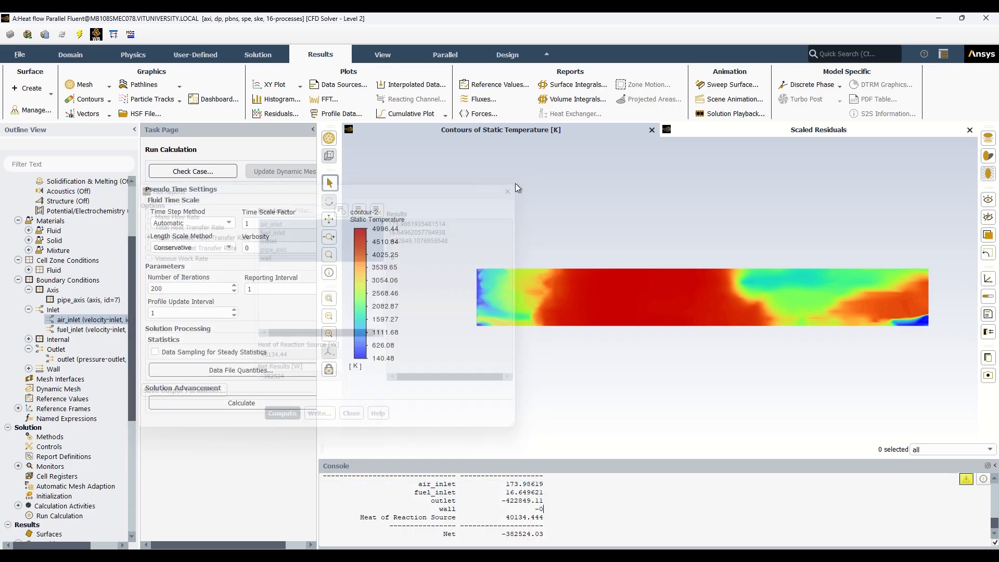
Create a new species contour of the mass fraction of ch4 on all surfaces and display it.
scroll(91, 343, "down", 2)
scroll(88, 346, "down", 1)
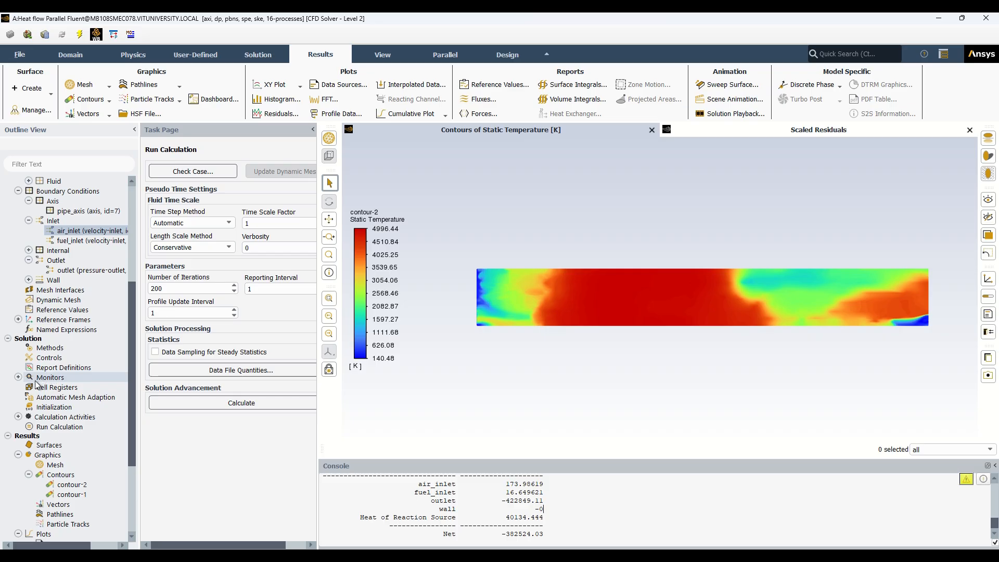
double_click(52, 477)
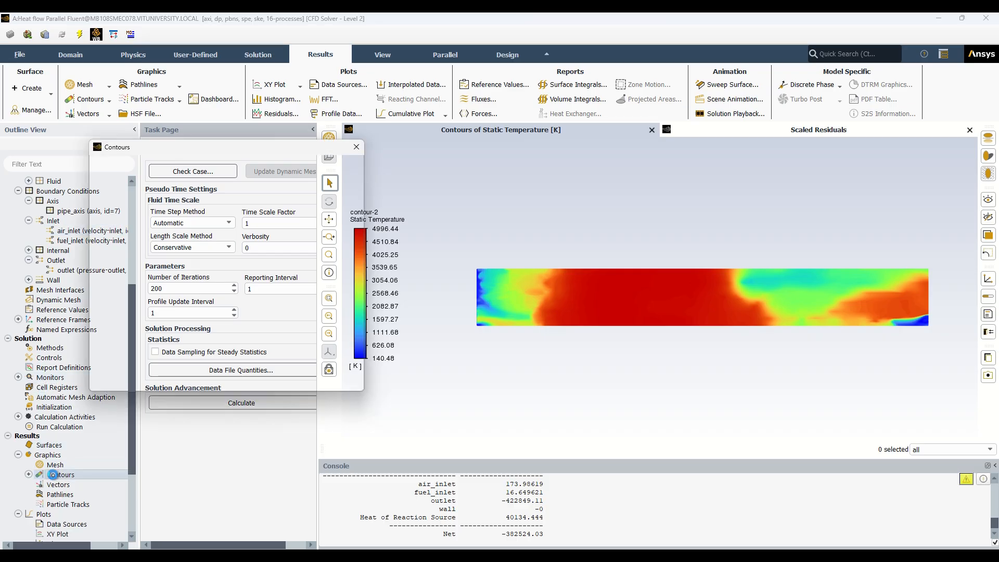
left_click(216, 196)
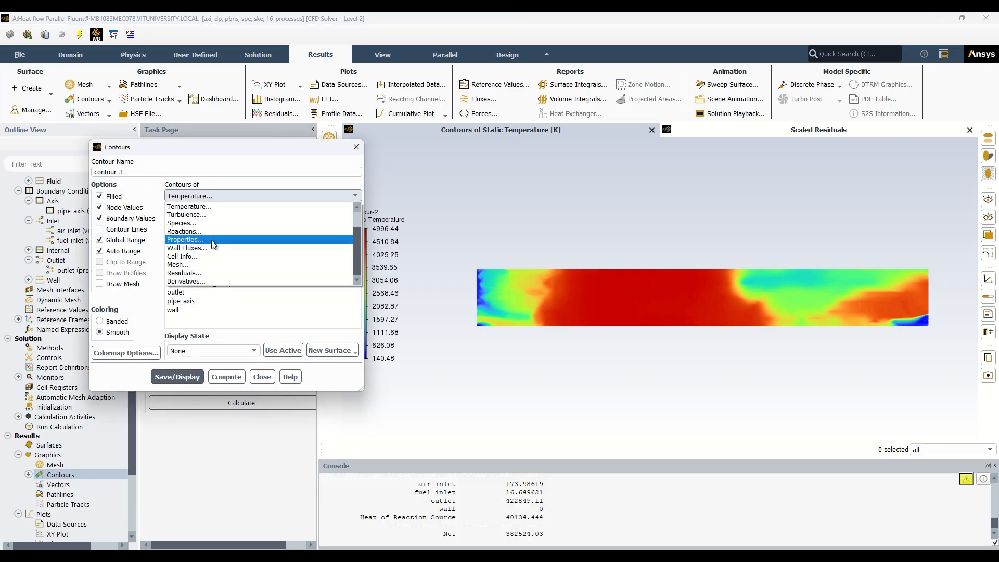
scroll(209, 267, "down", 1)
left_click(197, 224)
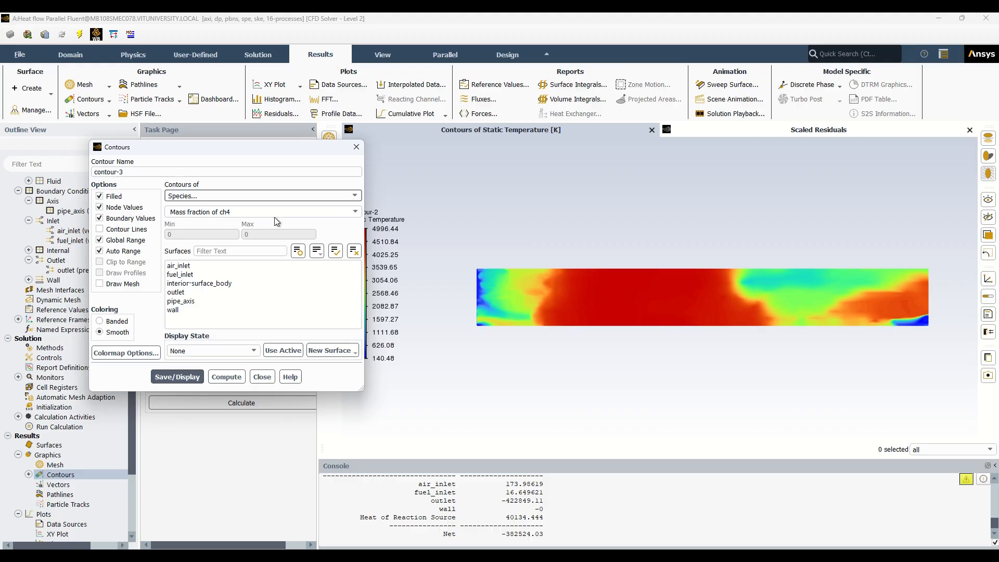
left_click(335, 251)
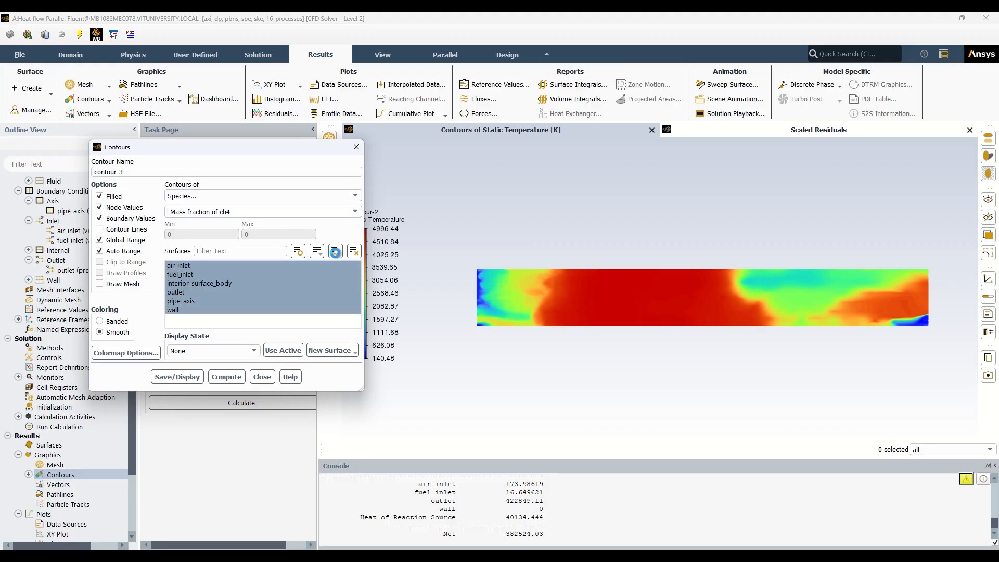
left_click(186, 376)
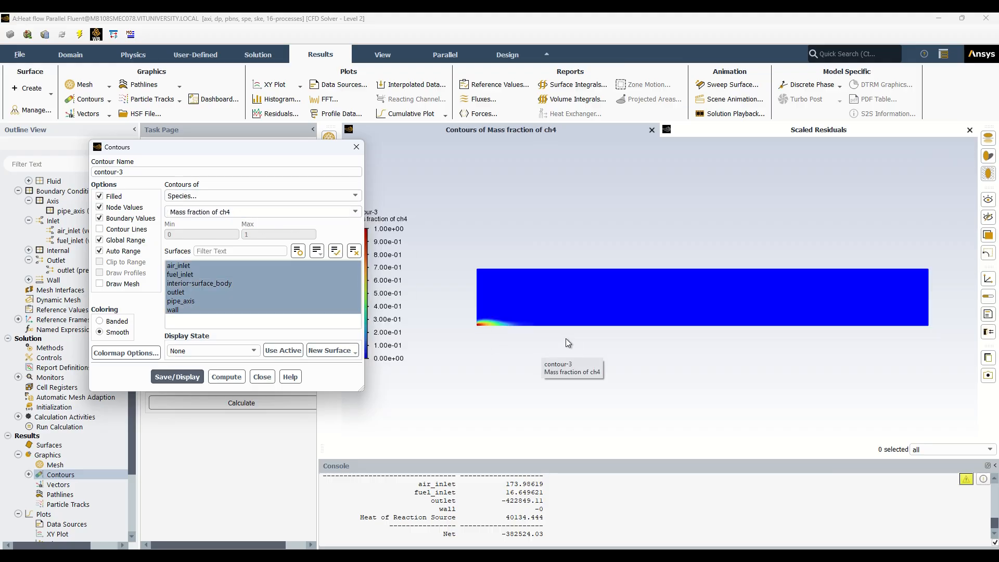
Switch the species contour to the mass fraction of o2, save and display it, and close the contour settings.
left_click_drag(234, 147, 155, 139)
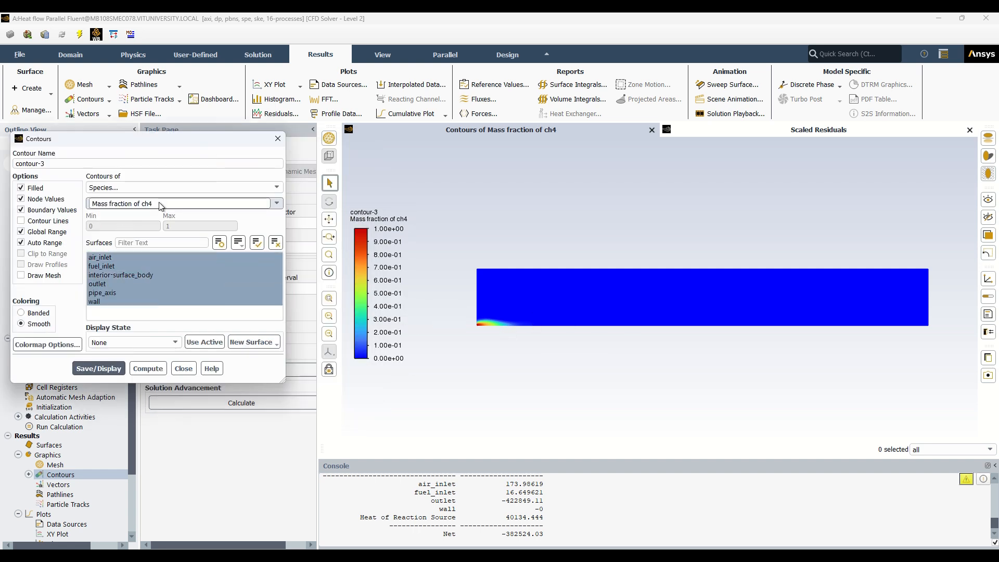
left_click(273, 205)
left_click(210, 223)
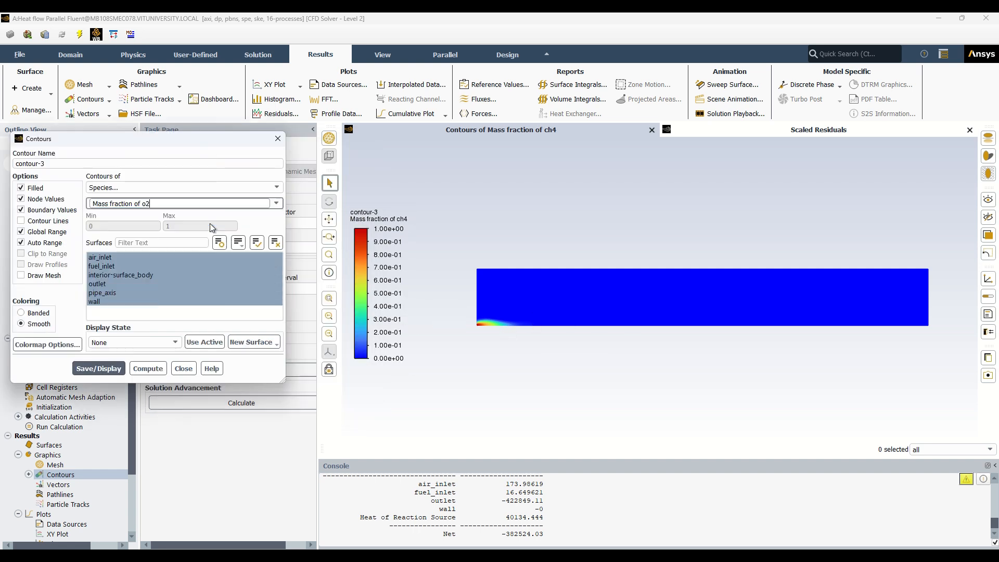
left_click(118, 369)
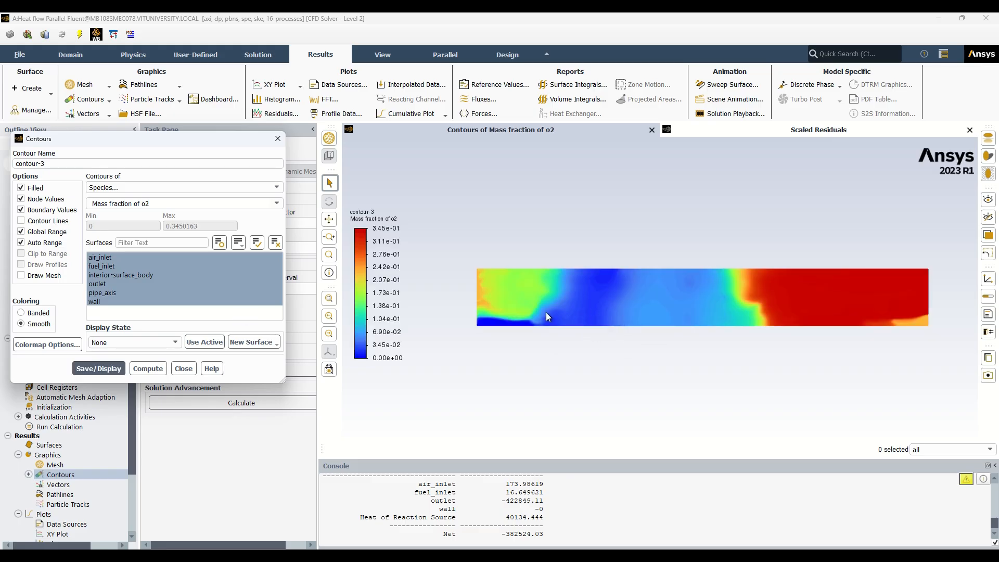
left_click(183, 368)
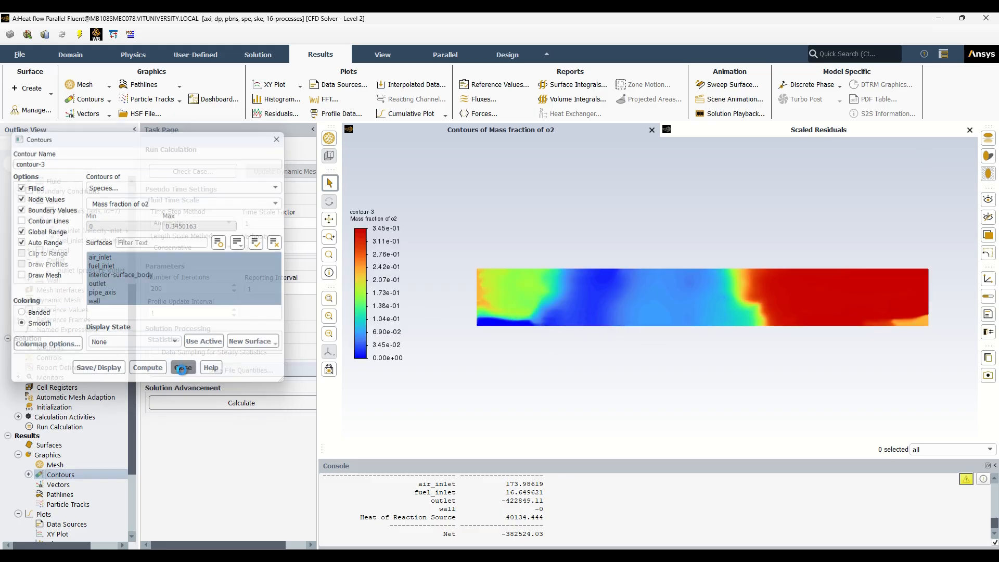
Check the species, momentum and thermal settings of the air_inlet boundary without changing them.
scroll(35, 413, "down", 1)
scroll(58, 375, "up", 5)
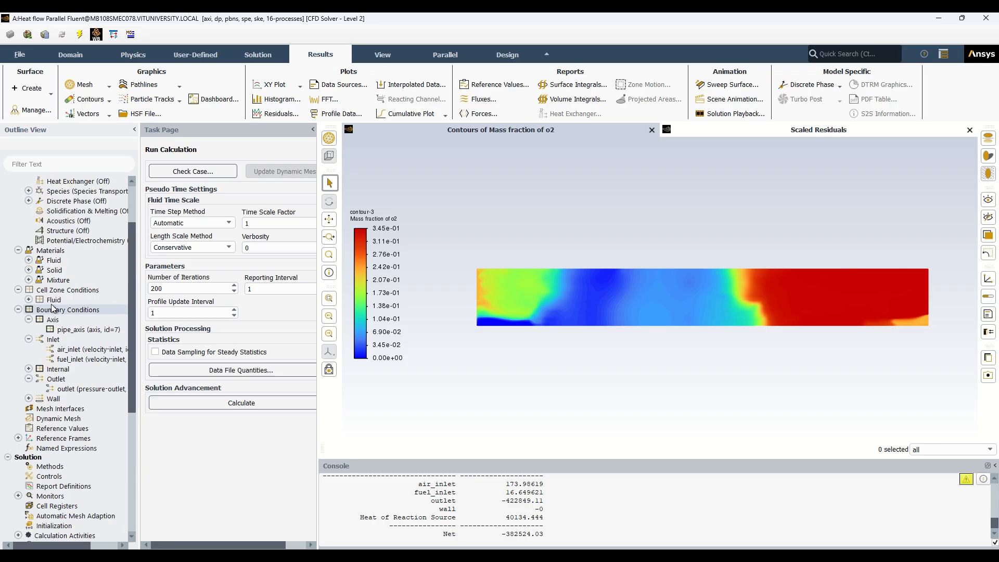
double_click(65, 353)
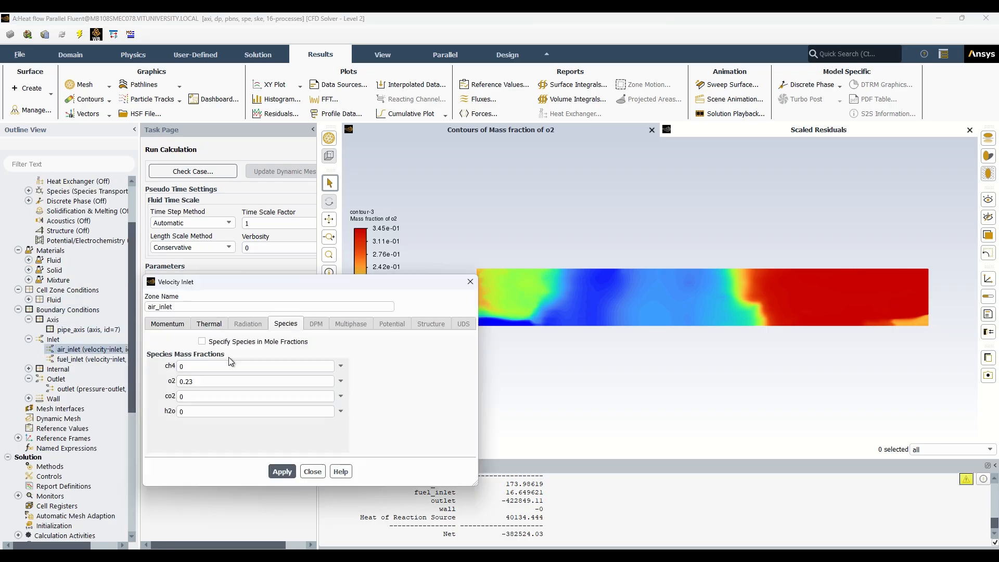
left_click(186, 327)
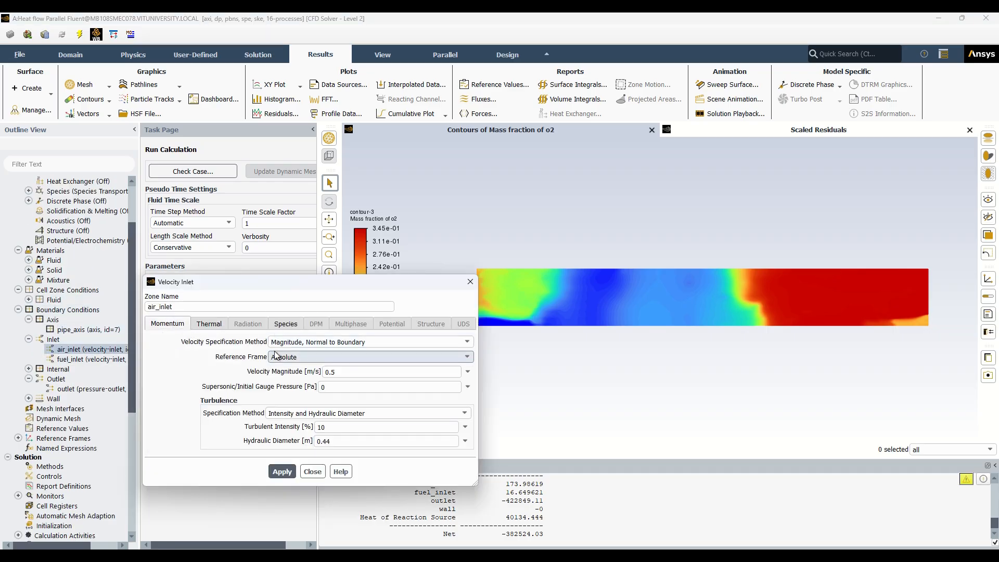
left_click(290, 326)
left_click(215, 325)
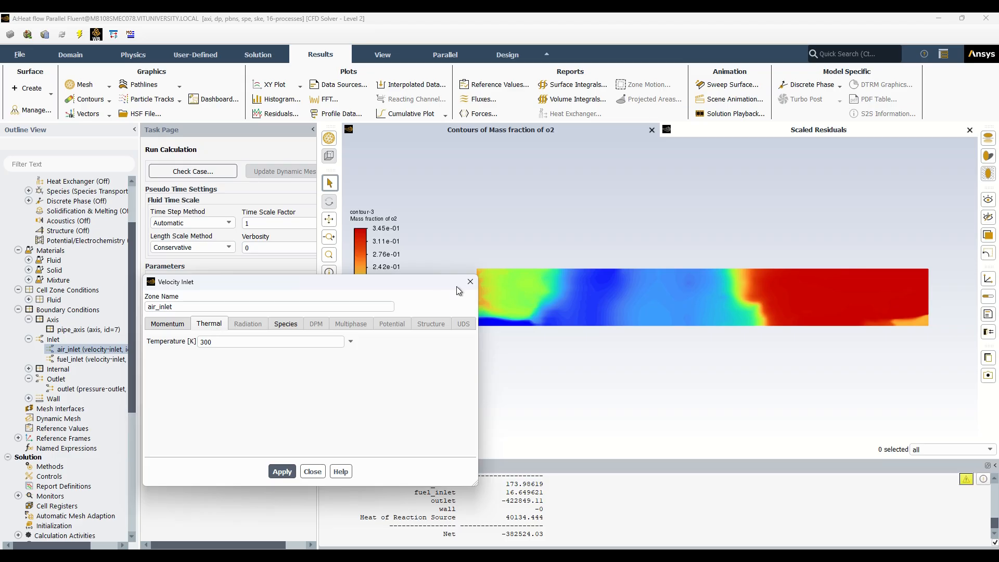
left_click(470, 282)
Check the momentum and species settings of the fuel_inlet boundary without changing them.
left_click(59, 359)
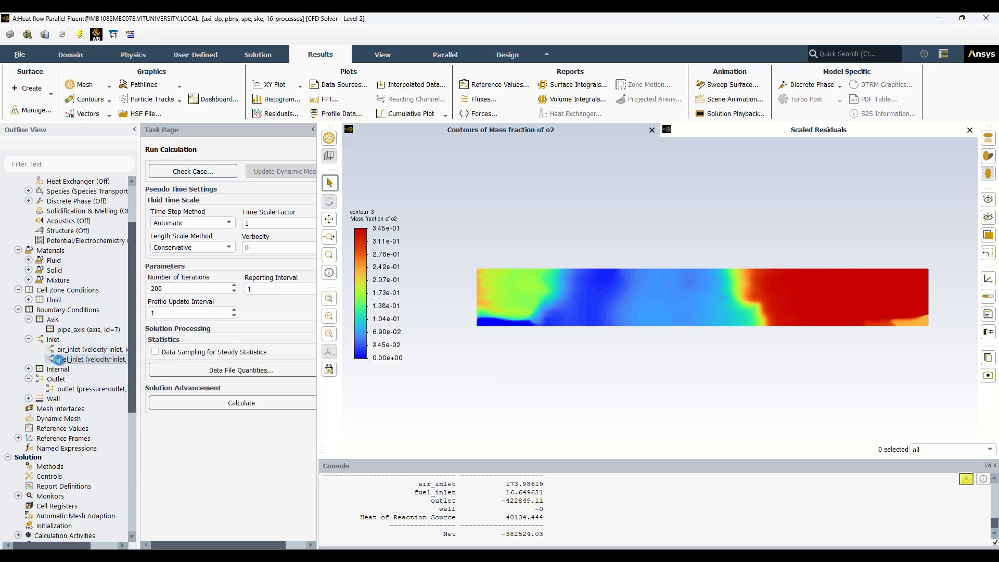
double_click(59, 359)
left_click(173, 324)
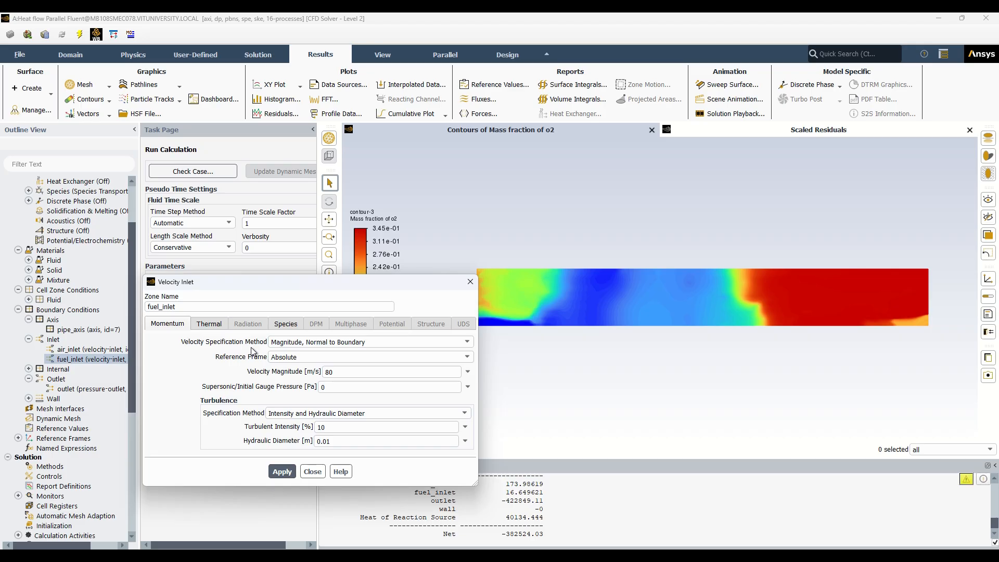
left_click(285, 324)
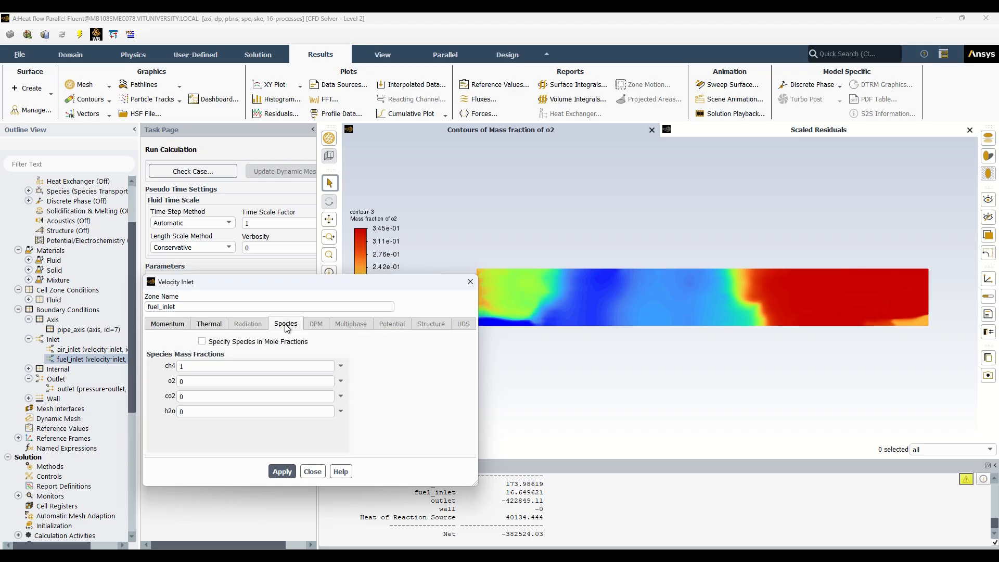
left_click(470, 281)
Check the backflow species, thermal and momentum settings of the pressure outlet without changing them.
scroll(55, 329, "down", 5)
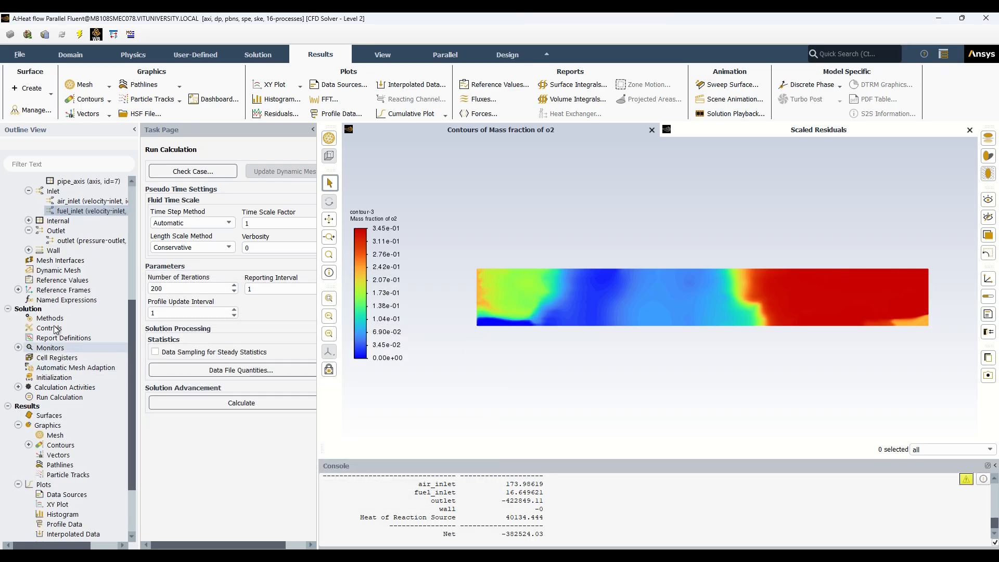
left_click(62, 241)
double_click(61, 240)
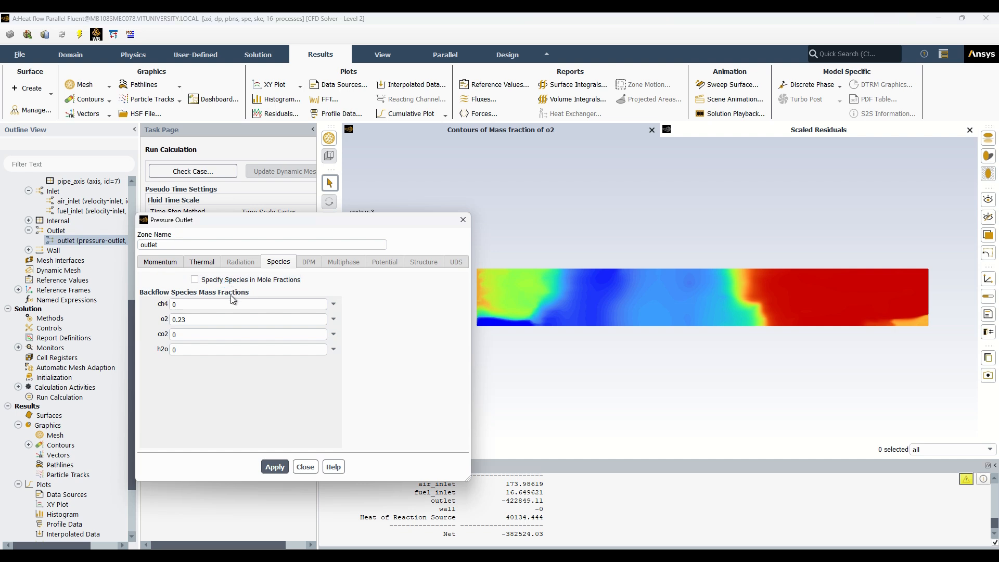
left_click(203, 264)
left_click(176, 265)
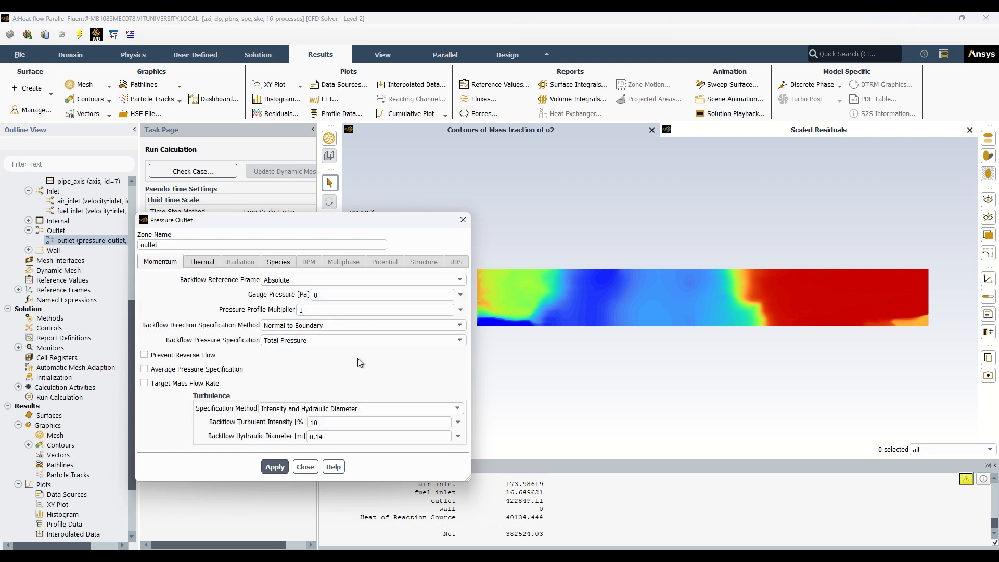
left_click(462, 220)
Create another contour of static temperature on all surfaces, then save and display it.
scroll(60, 407, "down", 3)
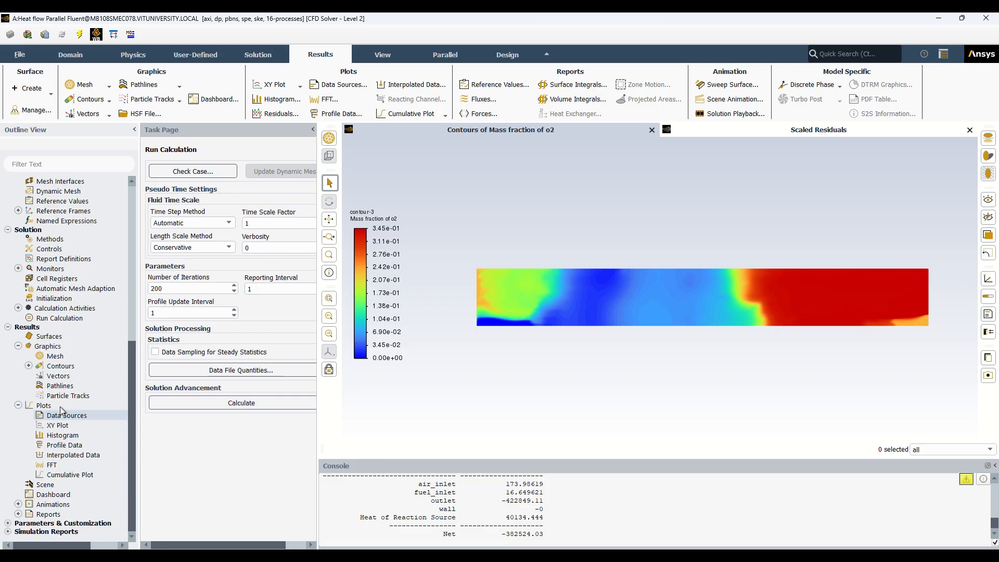
double_click(47, 367)
left_click(129, 187)
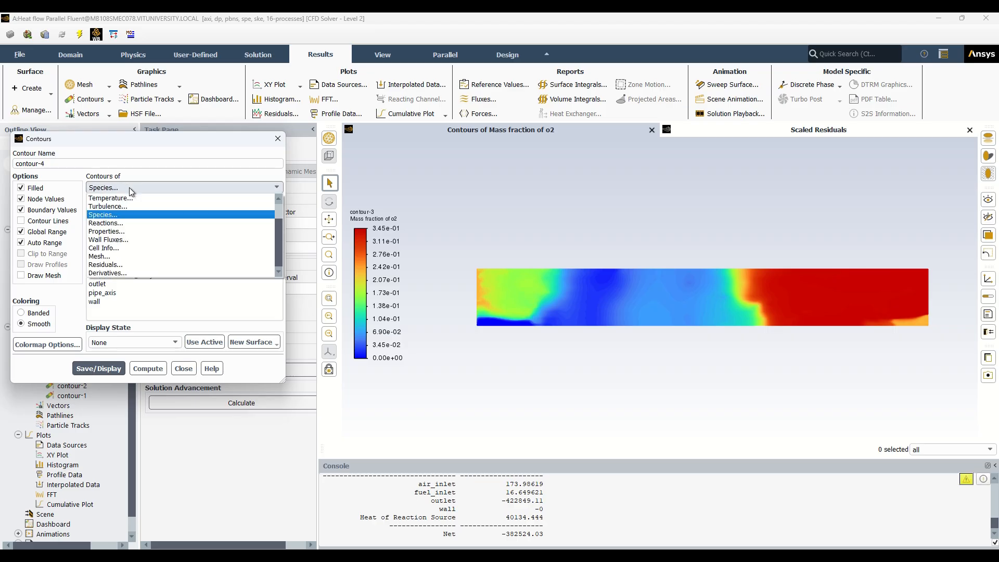
left_click(133, 198)
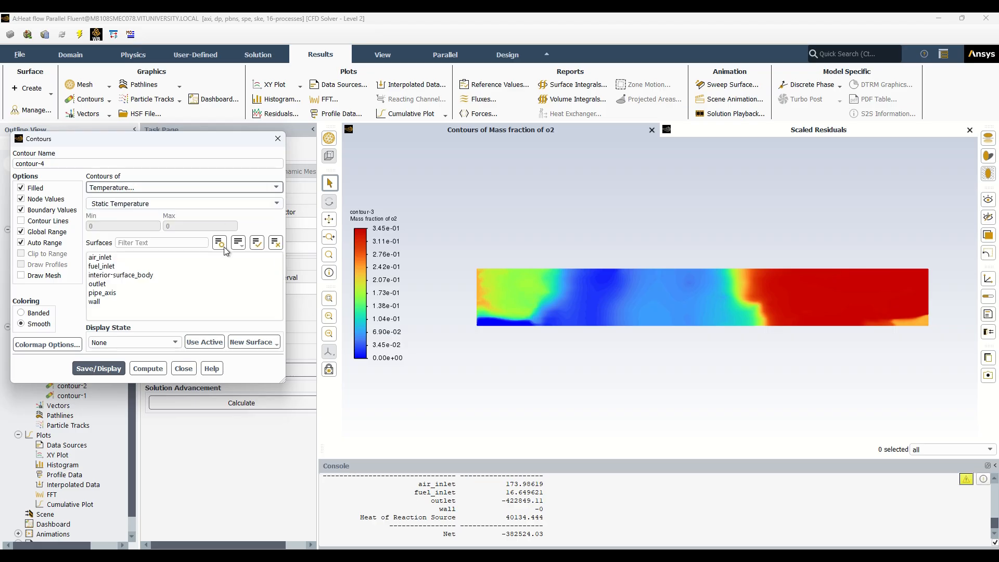
left_click(257, 243)
left_click(110, 369)
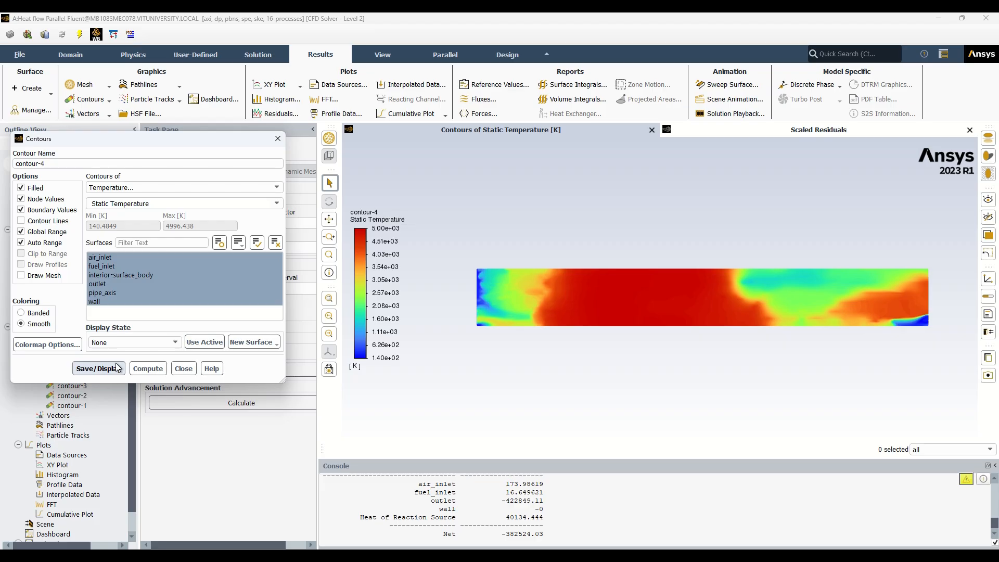
Examine the static temperature distribution up close, from the inlet region through the hot central zone of the pipe.
scroll(516, 310, "down", 2)
scroll(516, 310, "up", 3)
scroll(500, 323, "up", 6)
scroll(410, 271, "up", 2)
scroll(449, 276, "down", 5)
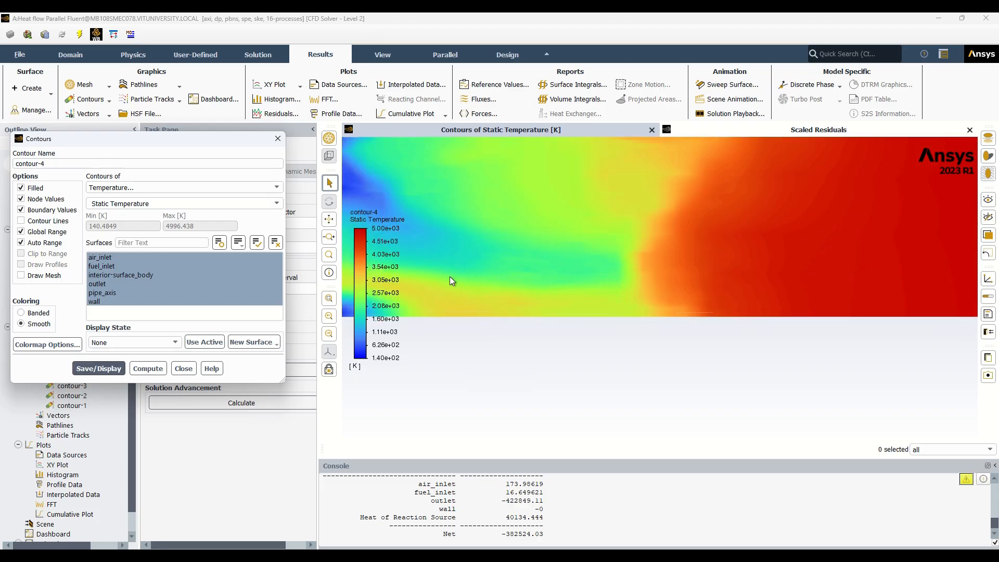
scroll(439, 255, "down", 2)
scroll(442, 251, "down", 1)
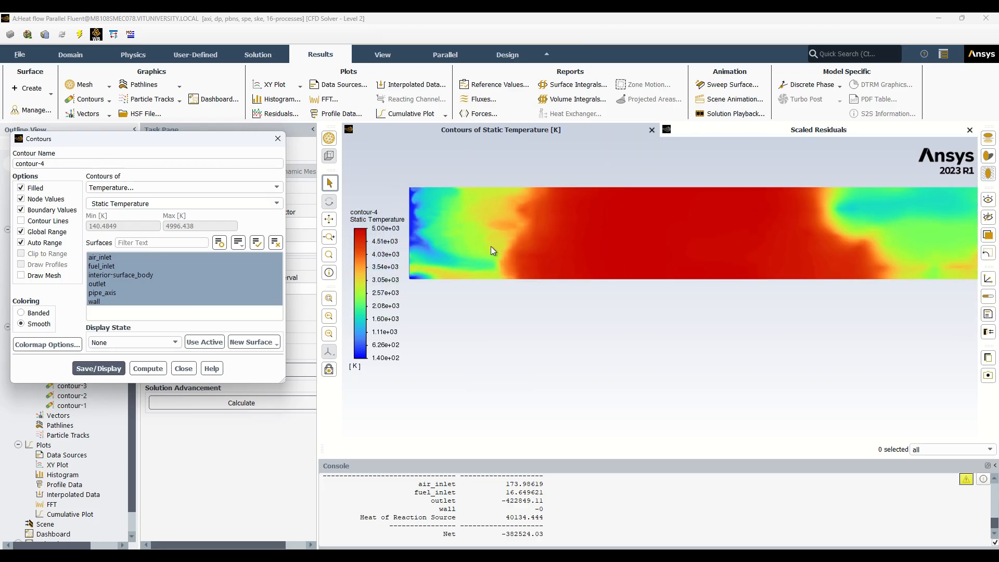
scroll(807, 229, "down", 1)
scroll(910, 219, "down", 1)
scroll(938, 214, "up", 2)
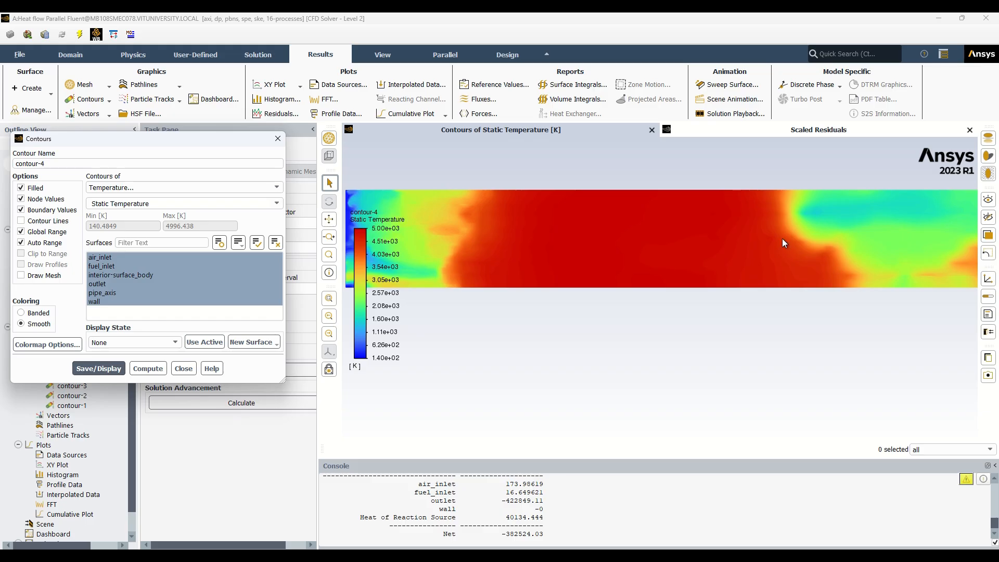
scroll(785, 234, "down", 1)
scroll(807, 211, "down", 1)
scroll(808, 206, "up", 1)
scroll(671, 278, "up", 1)
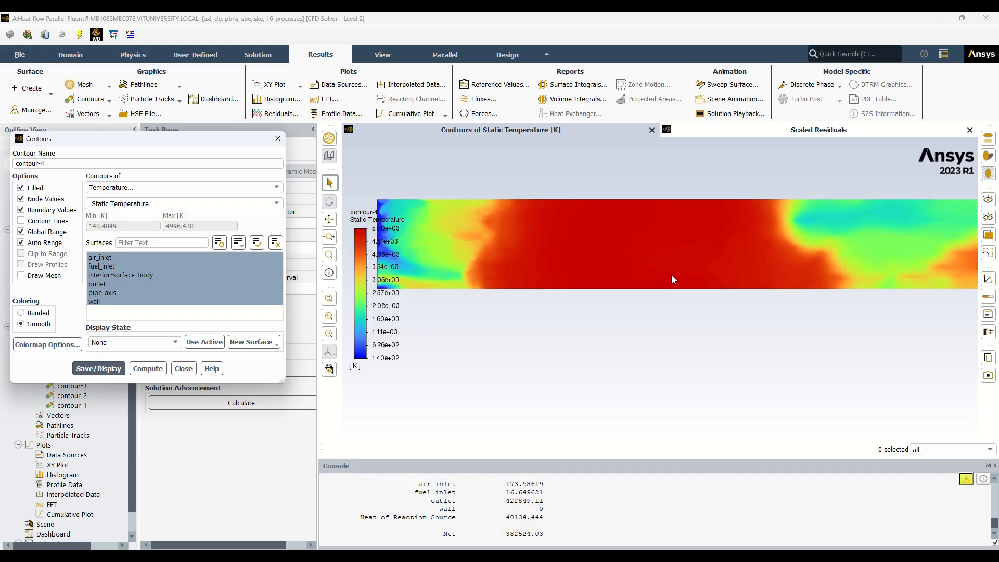
Close the contour settings and reinitialize the solution with the hybrid initialization method, discarding the existing solution data.
left_click(278, 138)
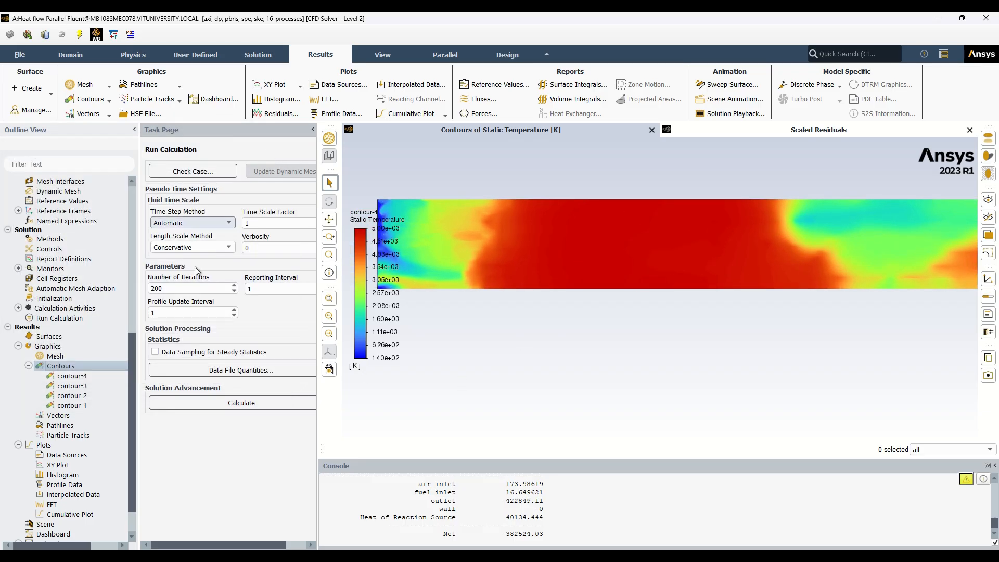
left_click(54, 298)
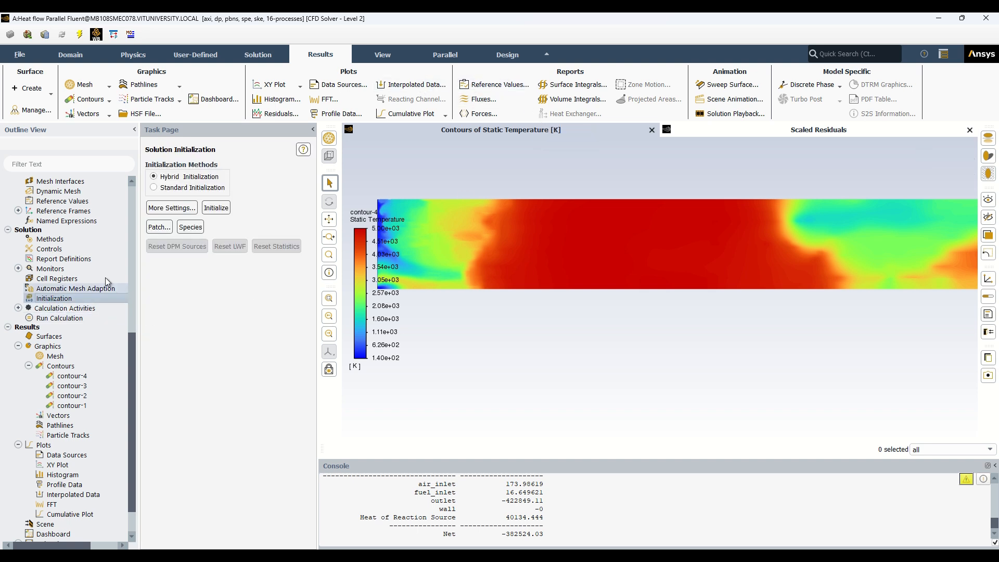
left_click(221, 208)
left_click(529, 303)
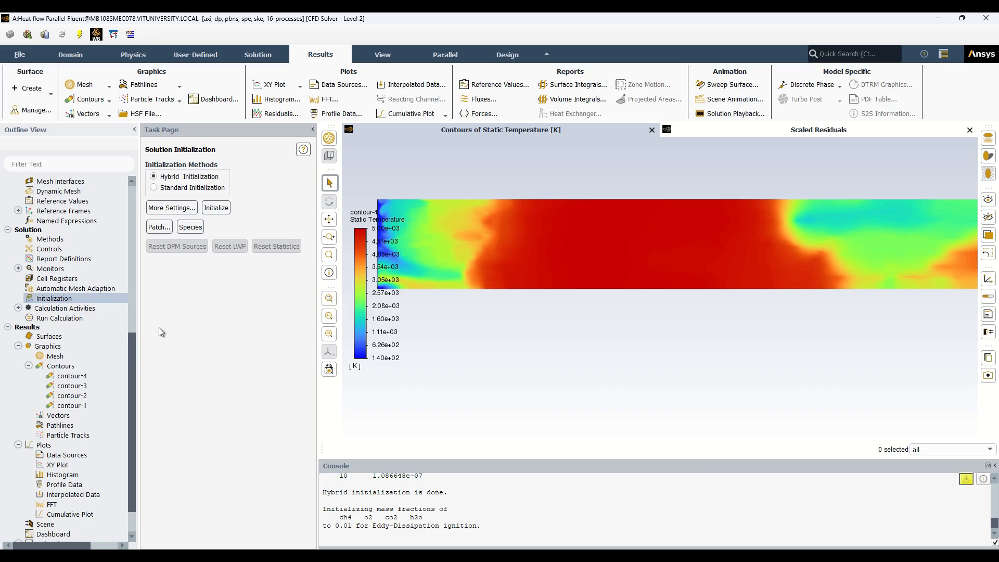
Set the number of iterations to 250 and run the calculation to completion.
left_click(79, 318)
left_click(170, 288)
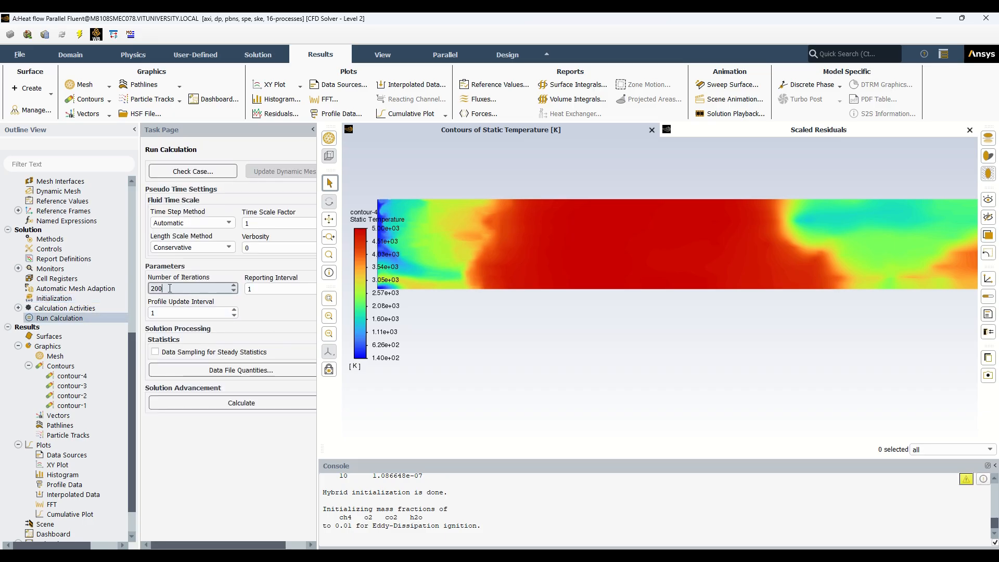
key("BackSpace")
key("BackSpace")
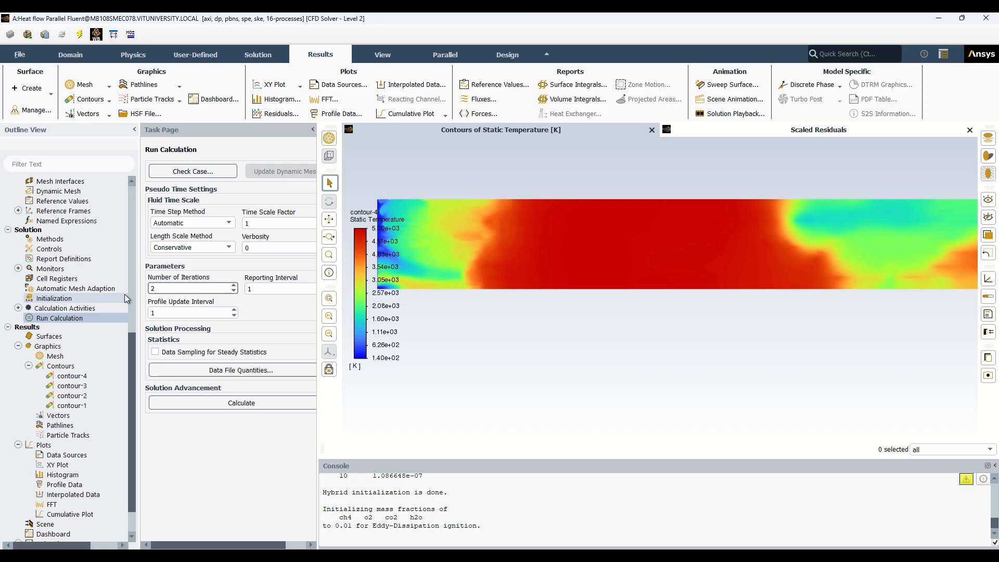
type("50")
left_click(233, 407)
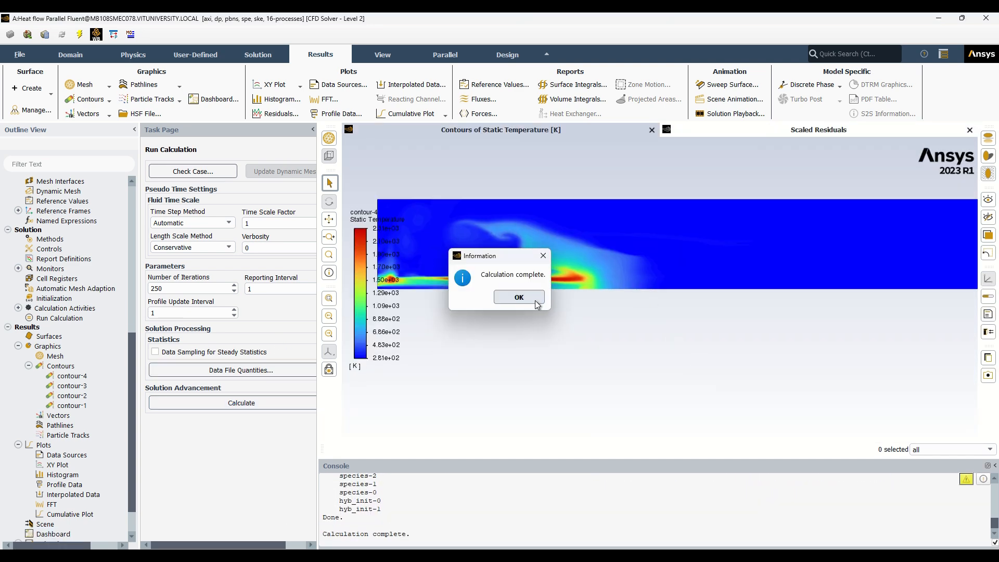
left_click(523, 298)
Create a new filled contour of static temperature on all surfaces, then save and display it.
scroll(520, 241, "down", 2)
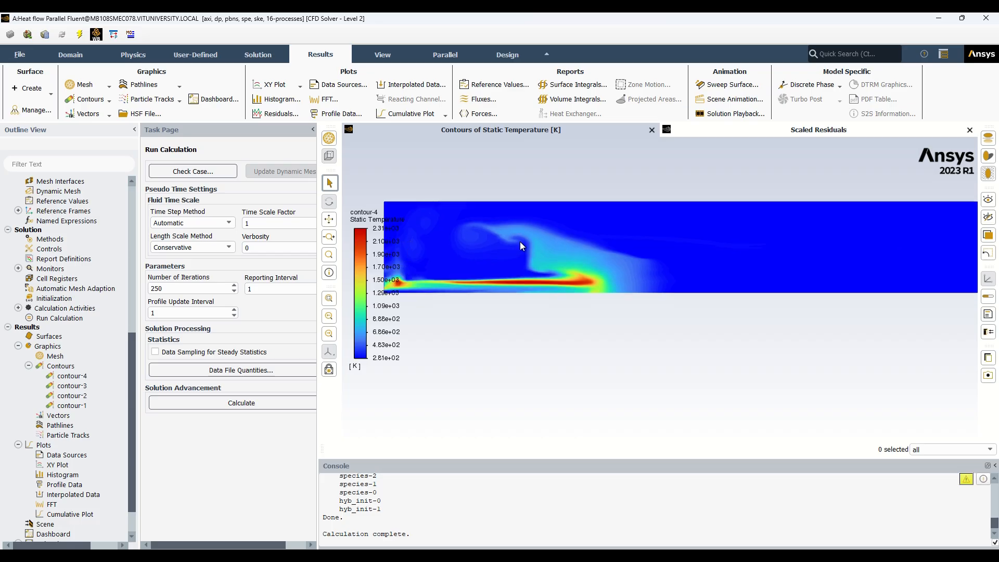
double_click(60, 366)
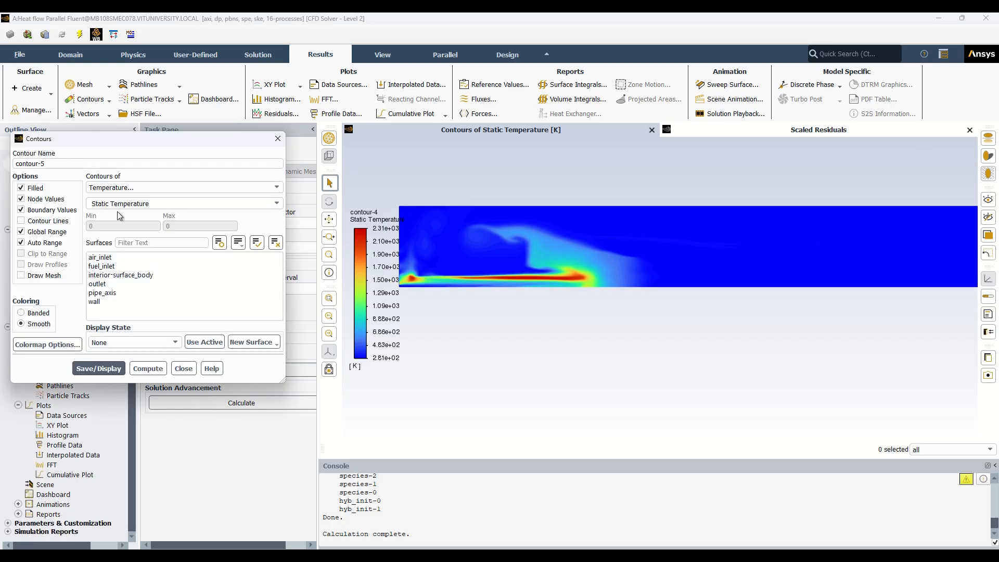
left_click(257, 242)
left_click(99, 369)
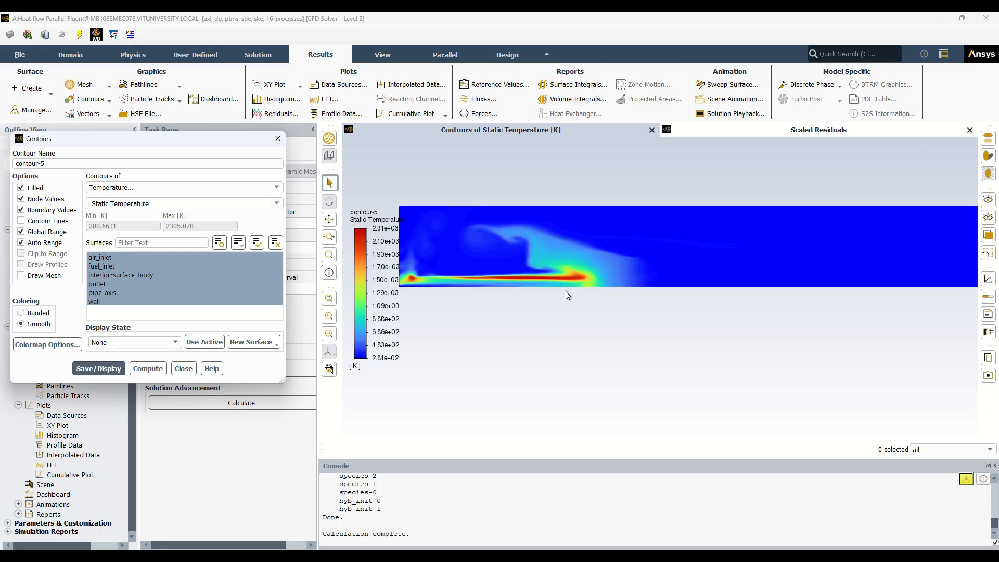
Examine the new static temperature contour along the flame from the inlets to the downstream region, then close the contour settings.
scroll(422, 295, "up", 2)
scroll(397, 258, "up", 3)
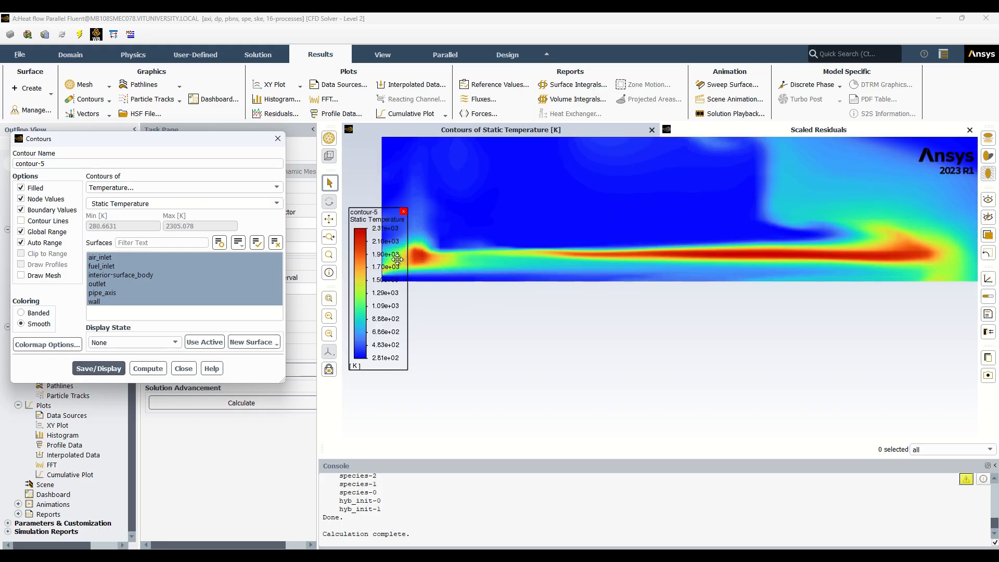
scroll(397, 259, "up", 1)
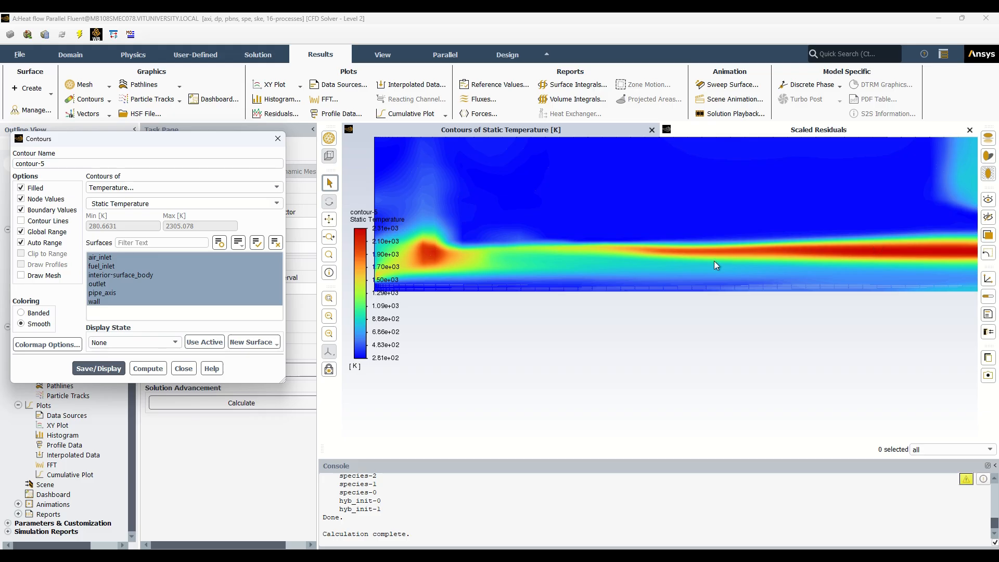
scroll(655, 268, "down", 4)
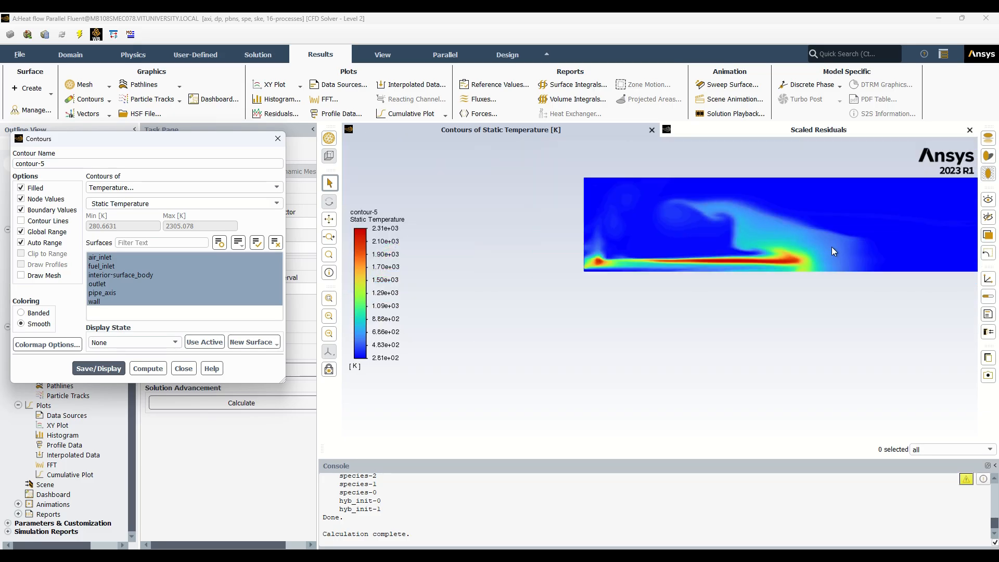
scroll(832, 247, "down", 2)
scroll(950, 235, "up", 4)
scroll(907, 249, "down", 6)
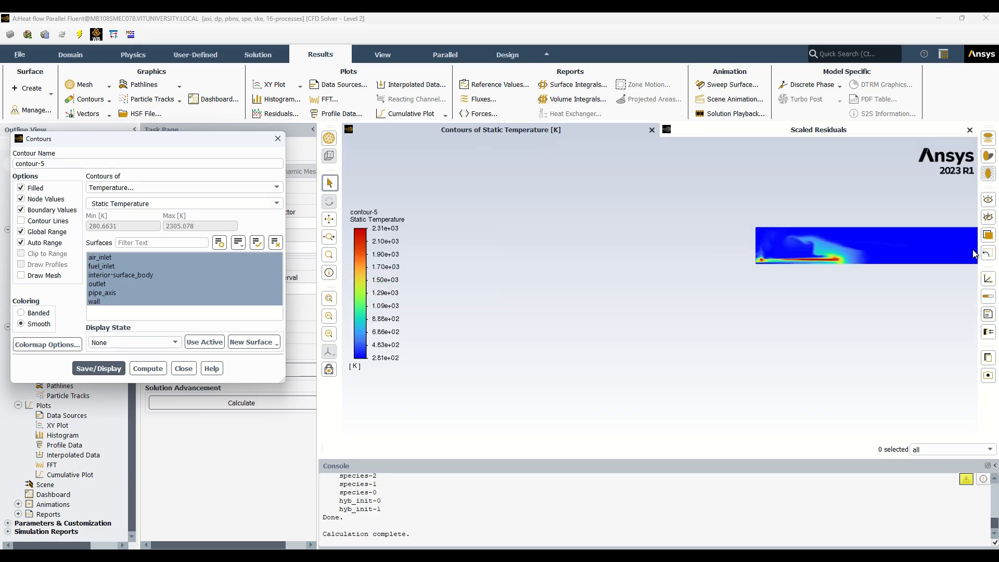
scroll(967, 242, "up", 5)
scroll(951, 251, "down", 3)
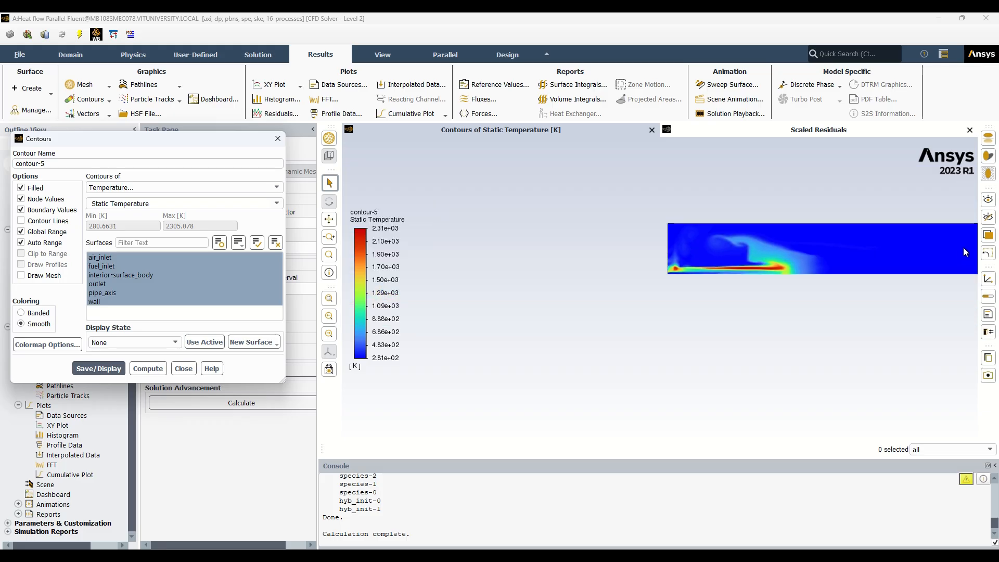
scroll(963, 248, "up", 3)
scroll(916, 246, "up", 2)
scroll(916, 246, "down", 3)
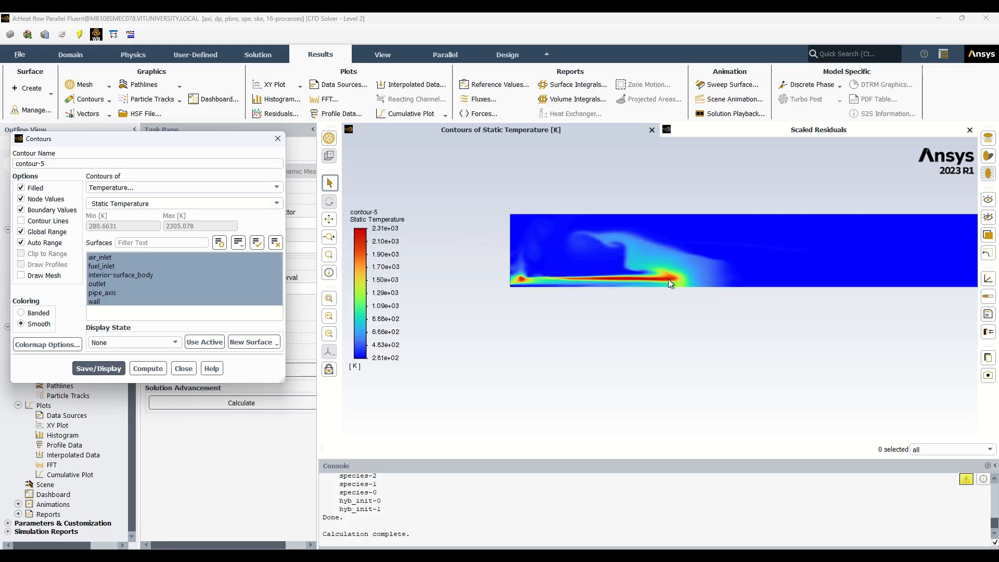
left_click(188, 369)
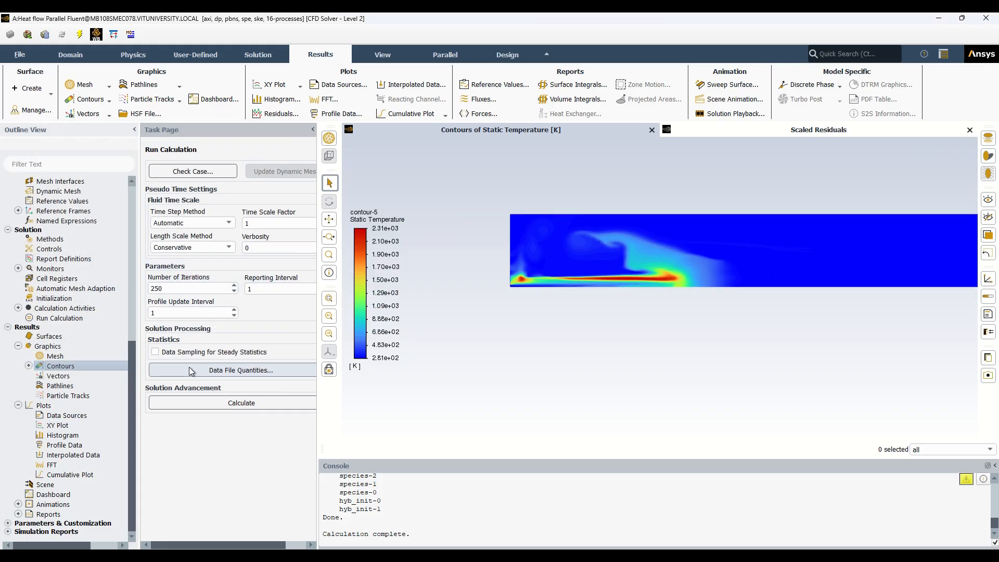